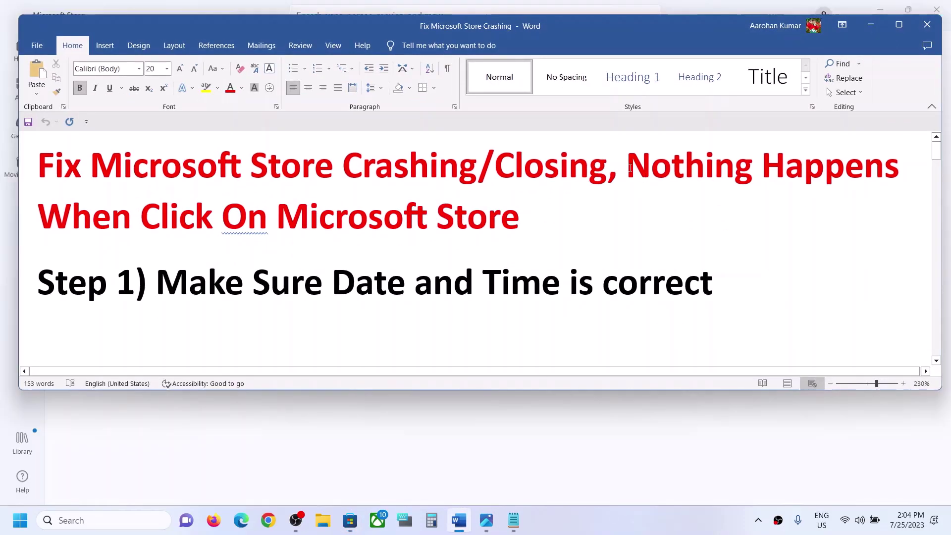
Highlight the problem title in the Word document, minimize Word to show Microsoft Store, and search Windows for "store"
drag(629, 171, 823, 171)
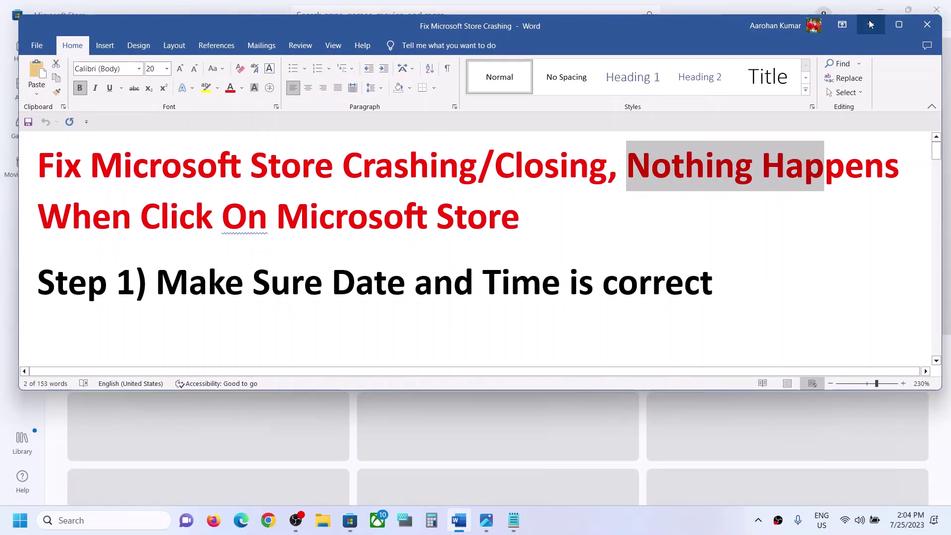
click(870, 24)
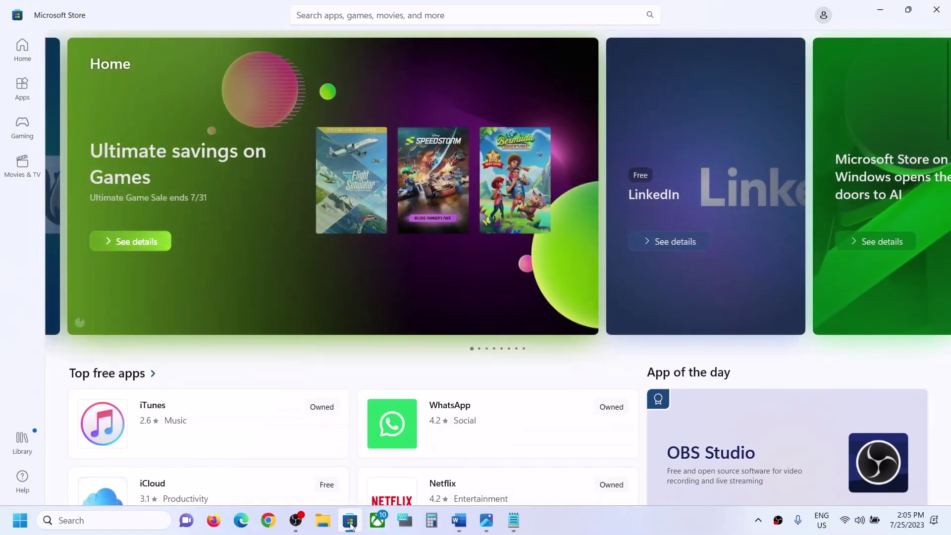
click(79, 521)
text(store)
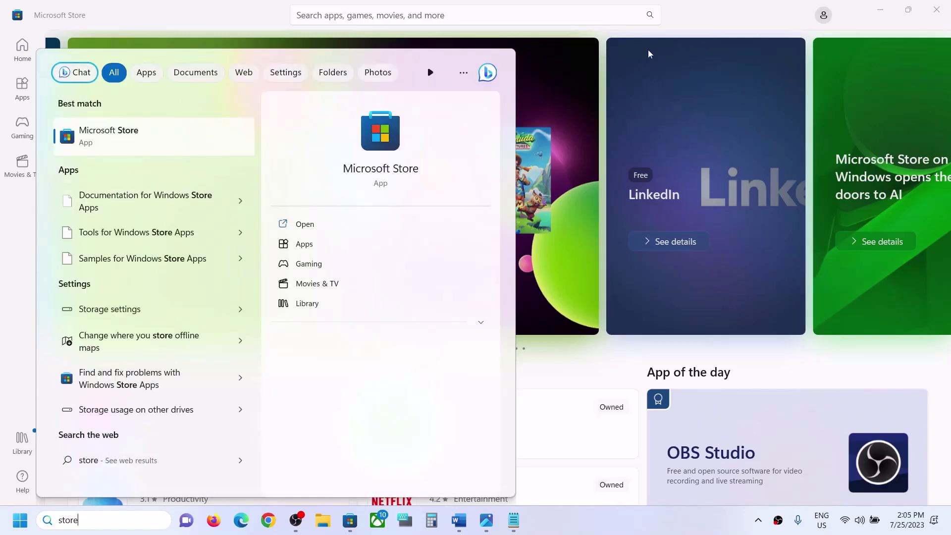
click(731, 20)
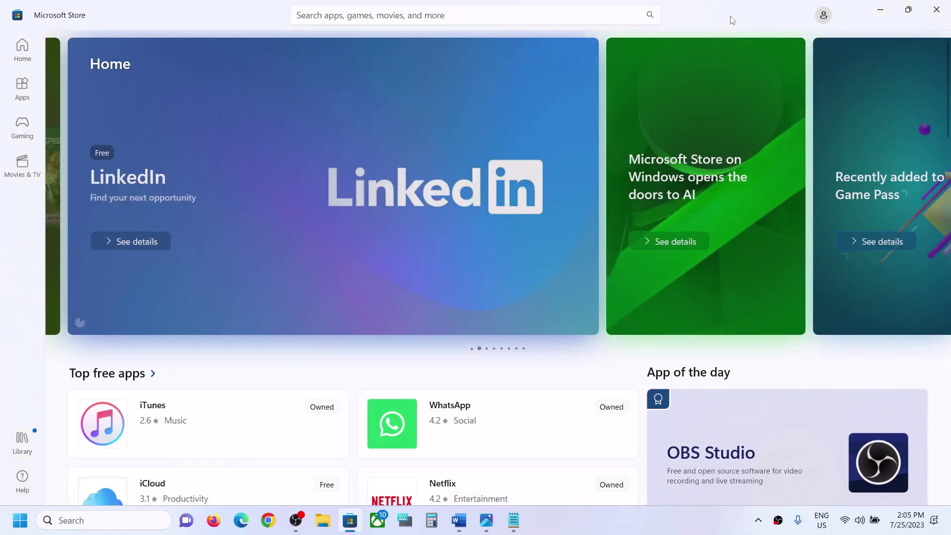
click(616, 526)
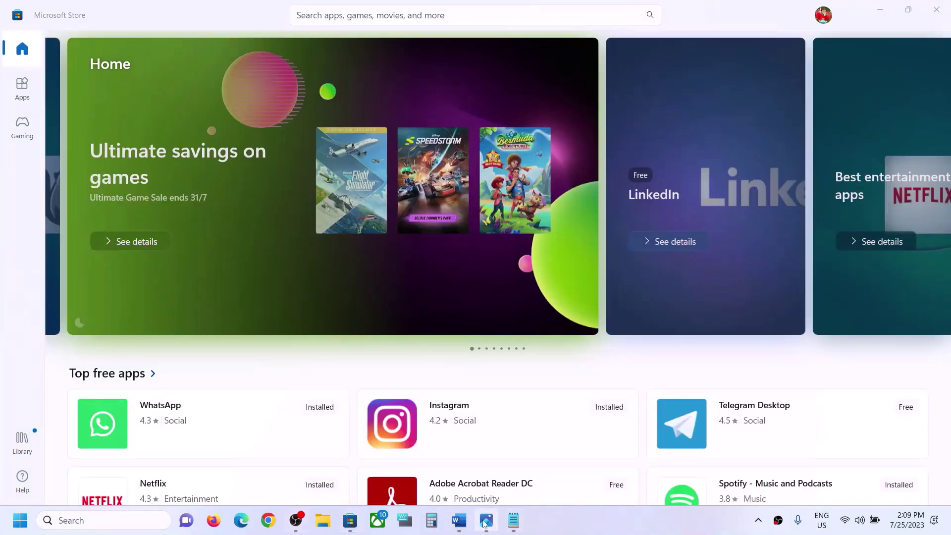
Switch to Word, highlight the time zone and region parts of Step 1, and open the Windows date and time settings
click(459, 520)
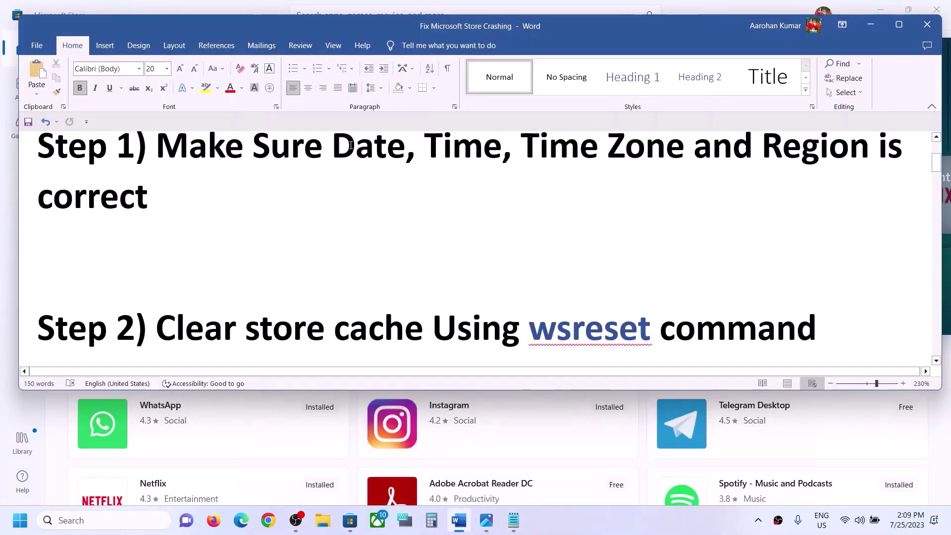
drag(524, 148, 691, 150)
drag(762, 148, 827, 180)
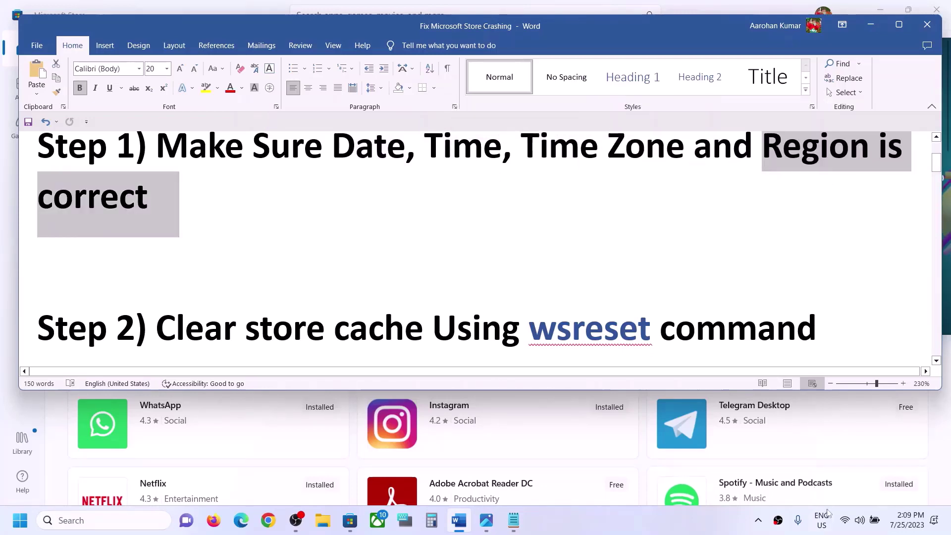
right_click(900, 528)
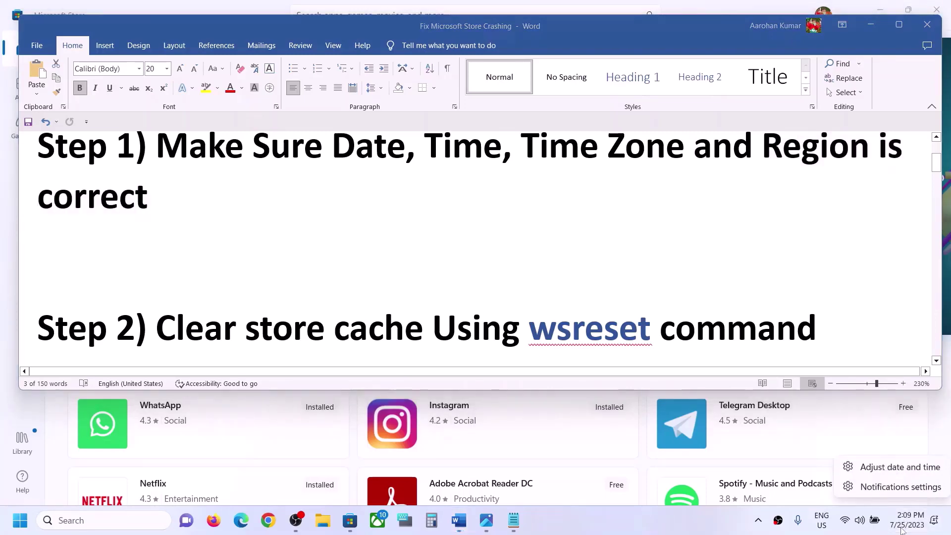
click(897, 469)
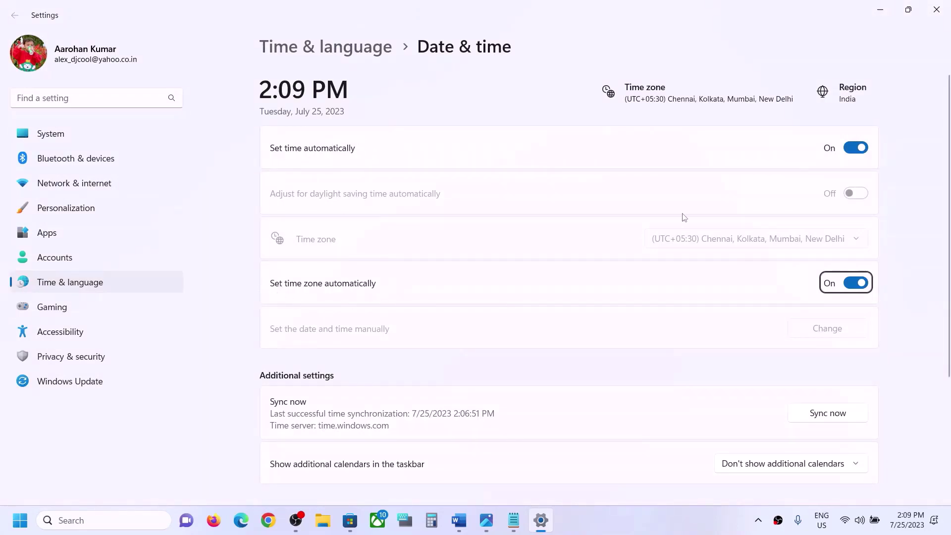
Switch automatic time and automatic time zone off and back on, and sync the clock with the time server
click(854, 148)
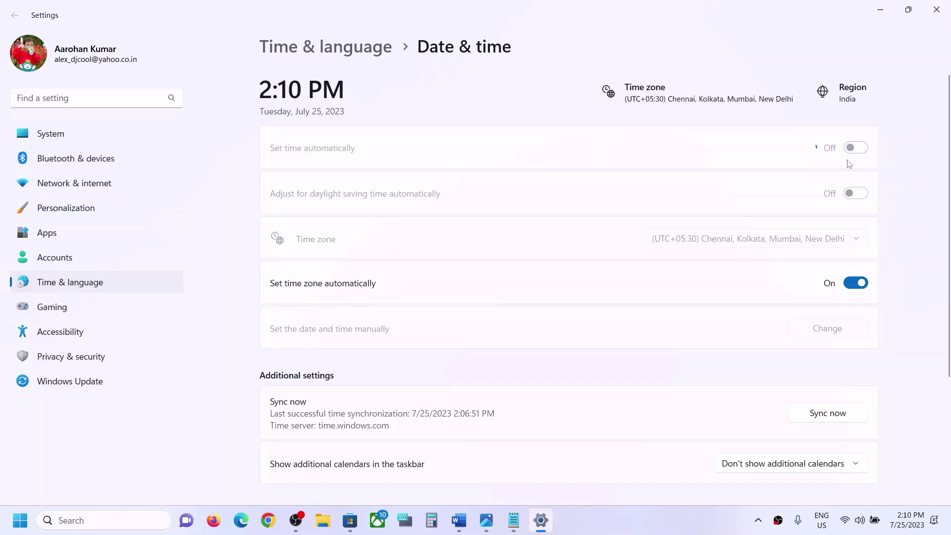
click(855, 284)
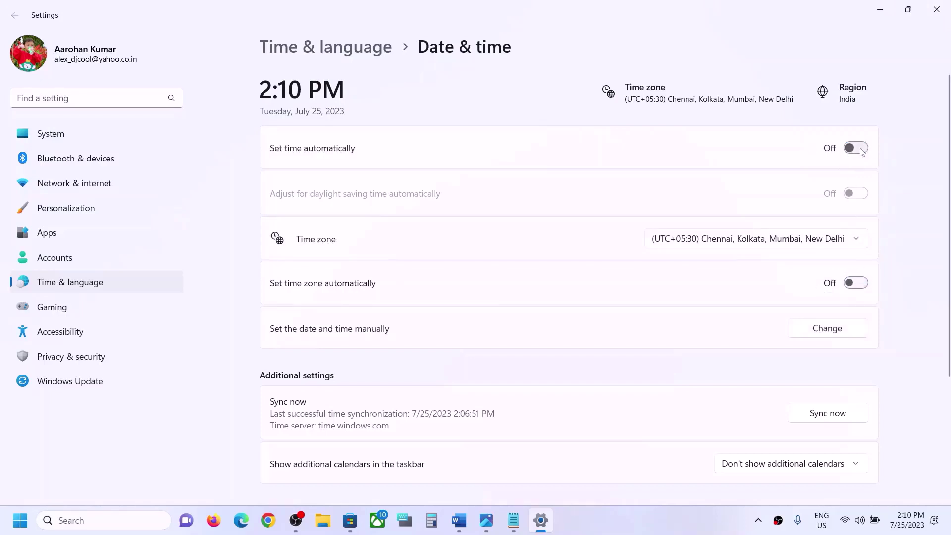
click(861, 149)
click(861, 287)
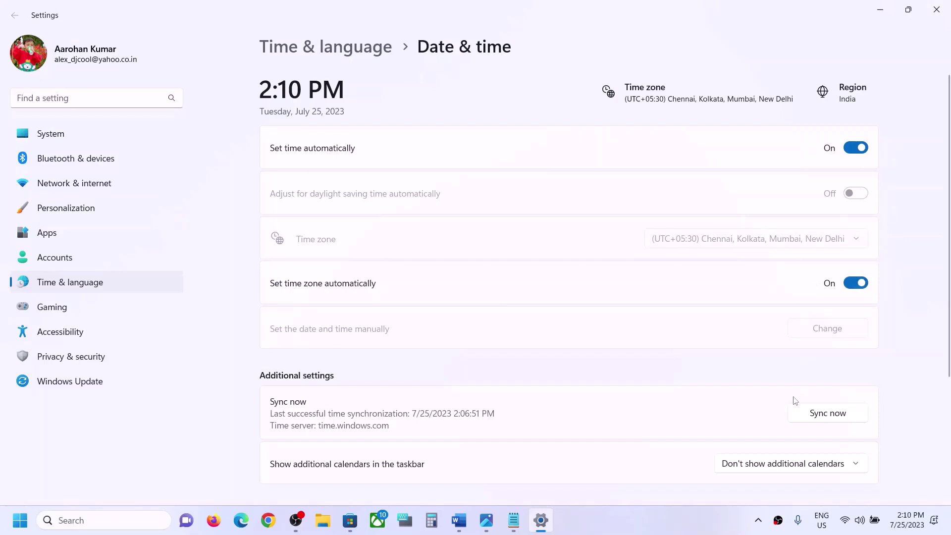
click(847, 418)
Choose India as the country or region in the language and region settings, and close Settings
click(106, 283)
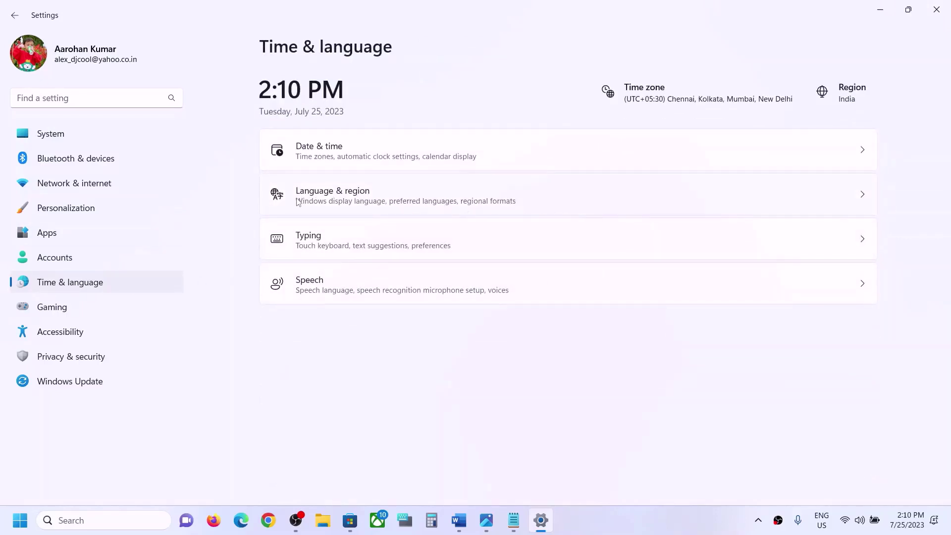
click(345, 199)
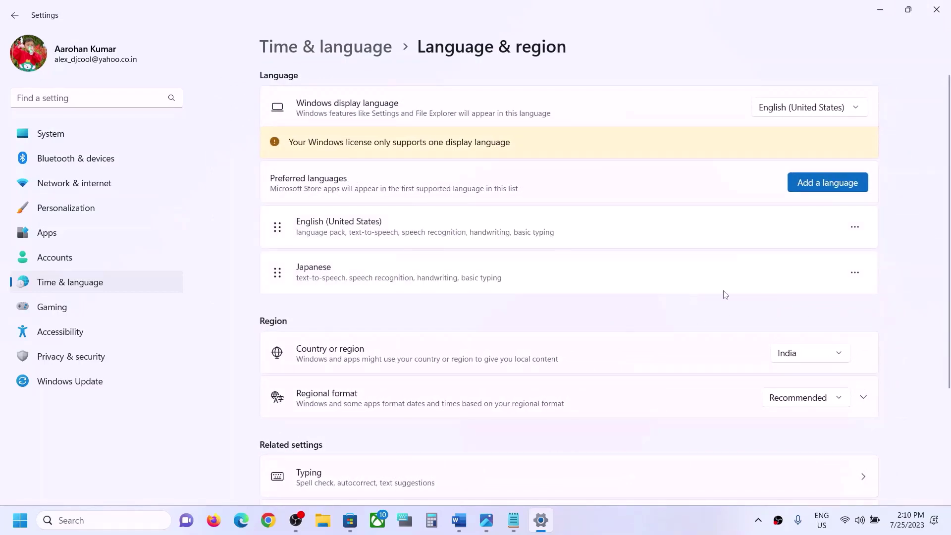
click(800, 361)
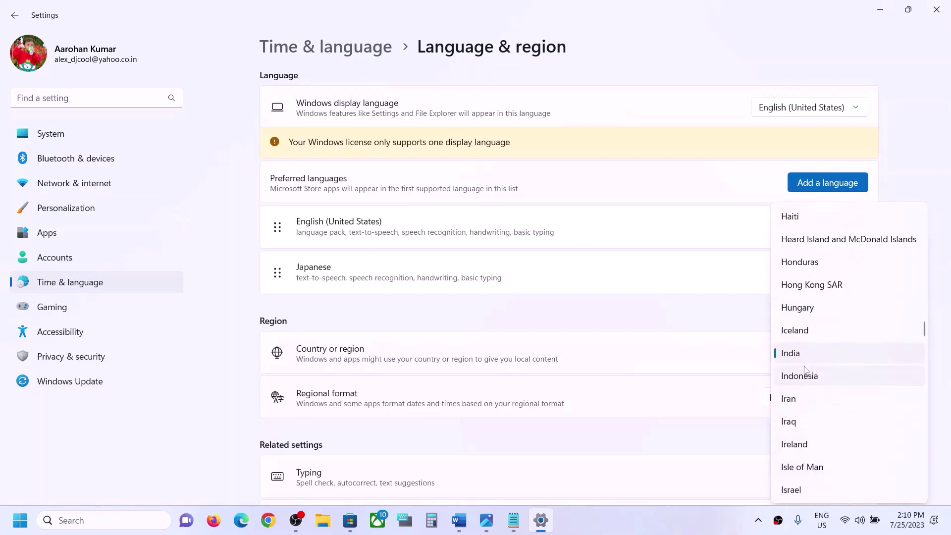
click(793, 354)
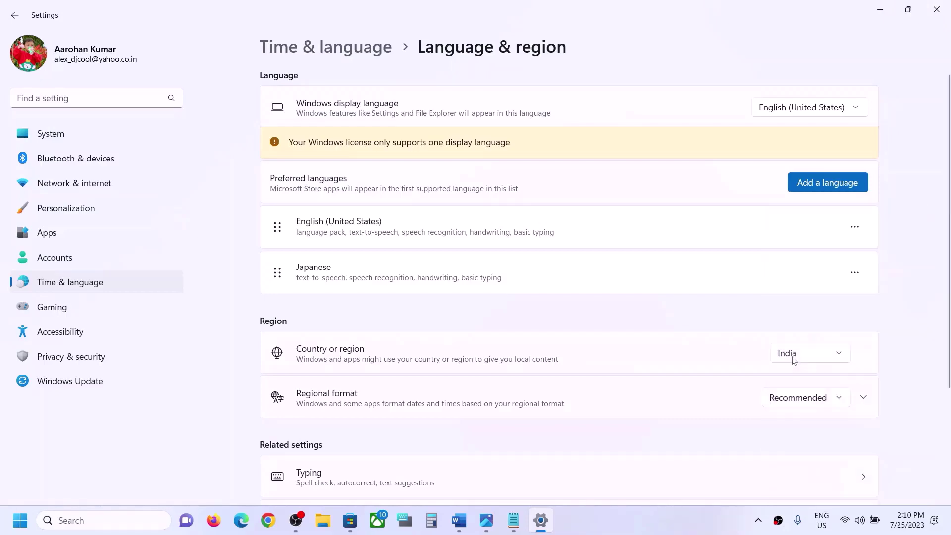
click(936, 9)
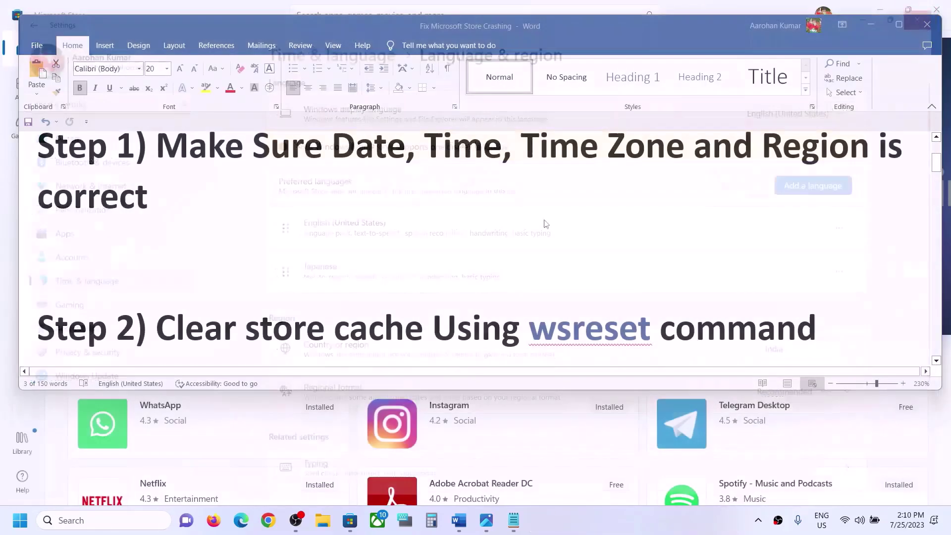
Switch to Microsoft Store to check that it opens, and close the Xbox app
click(379, 521)
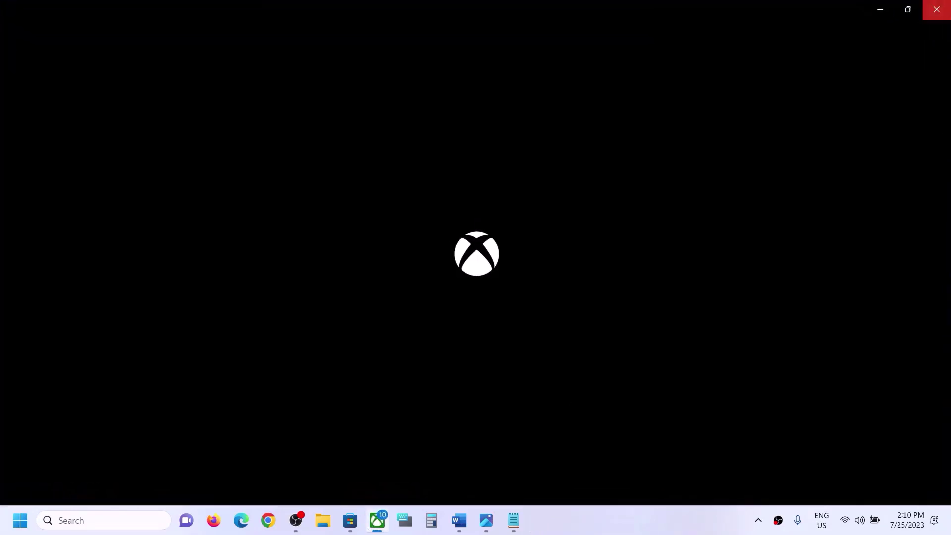
click(350, 520)
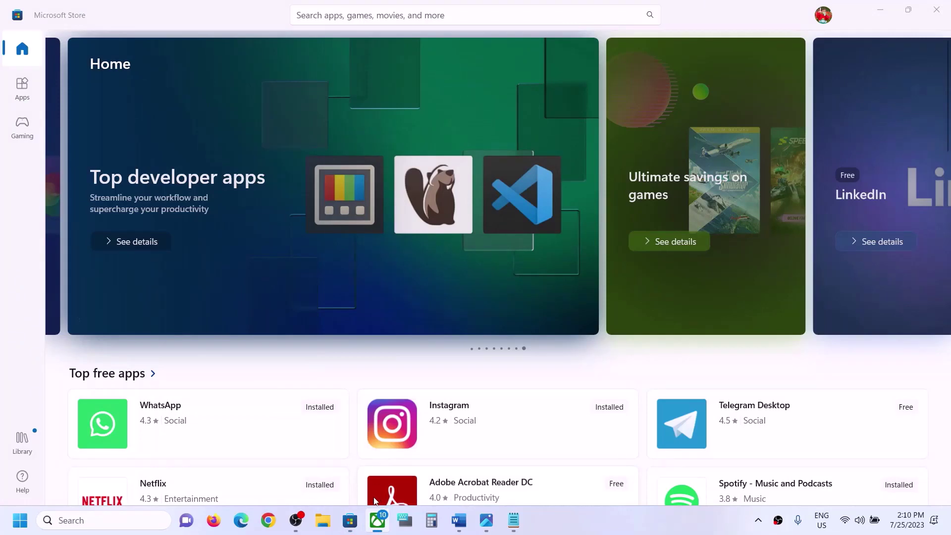
right_click(377, 519)
click(369, 486)
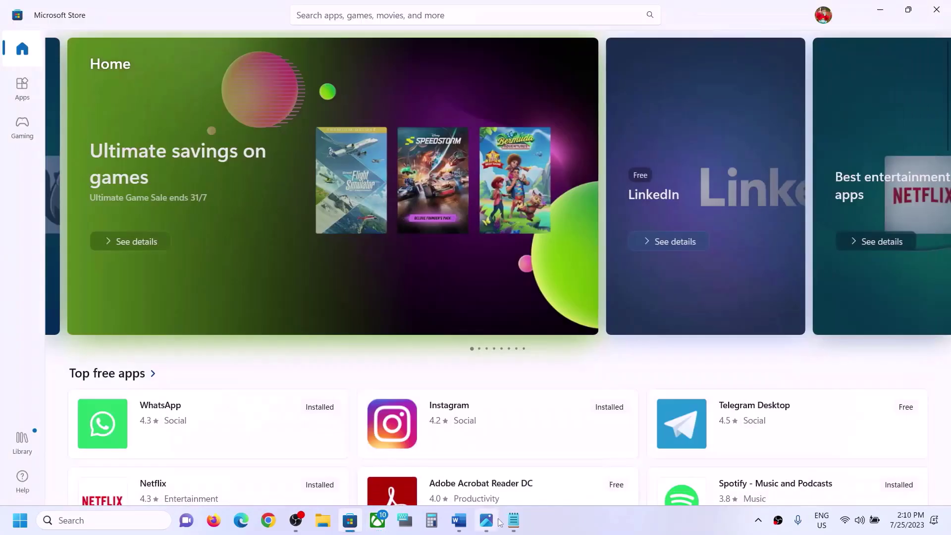
Switch to Word and copy the wsreset command from the Step 2 heading
click(458, 520)
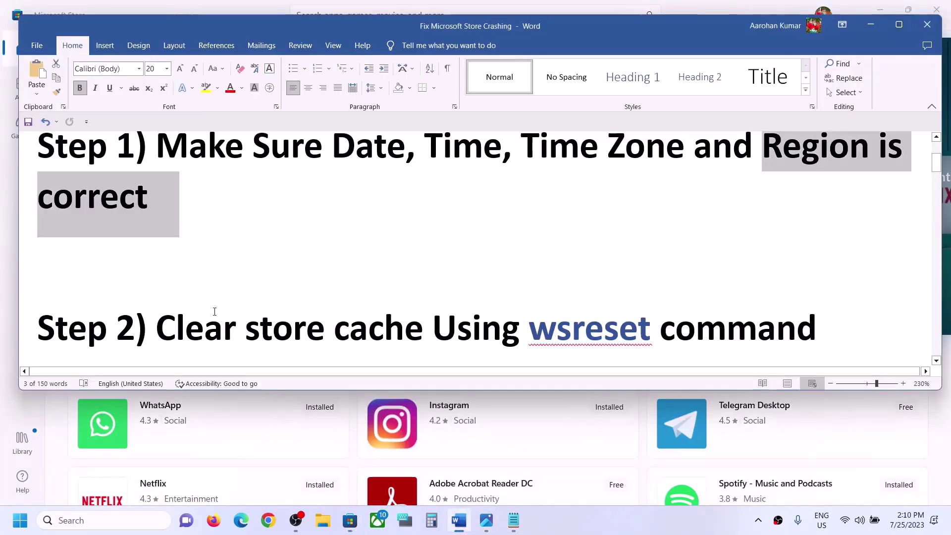
scroll(217, 305, down, 1)
drag(159, 264, 815, 269)
click(548, 290)
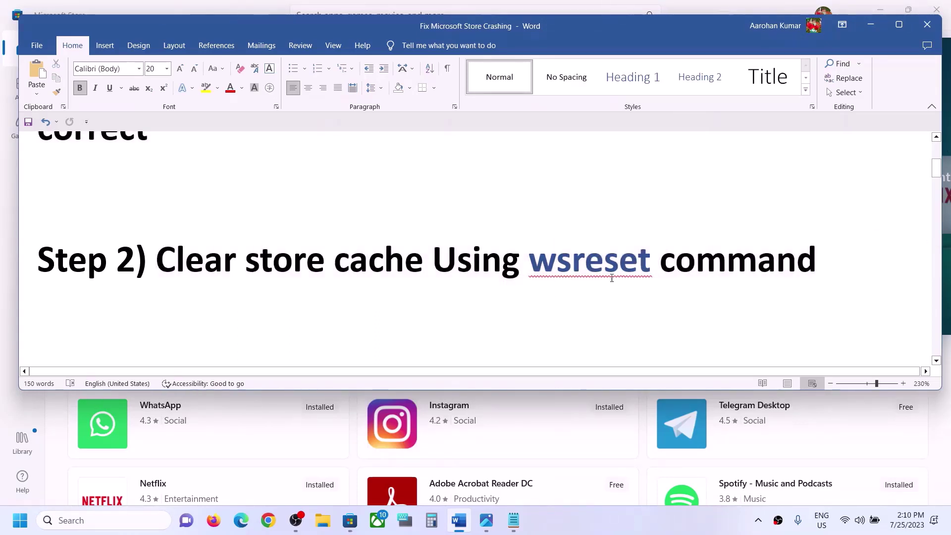
double_click(573, 265)
key(ctrl+c)
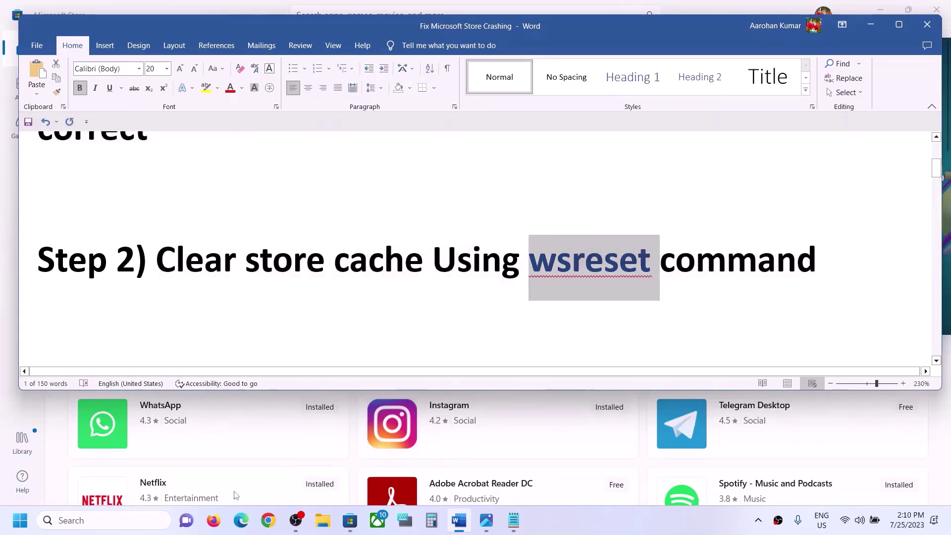
Find the copied wsreset command with Windows search and run it to clear the store cache
click(122, 525)
key(ctrl+v)
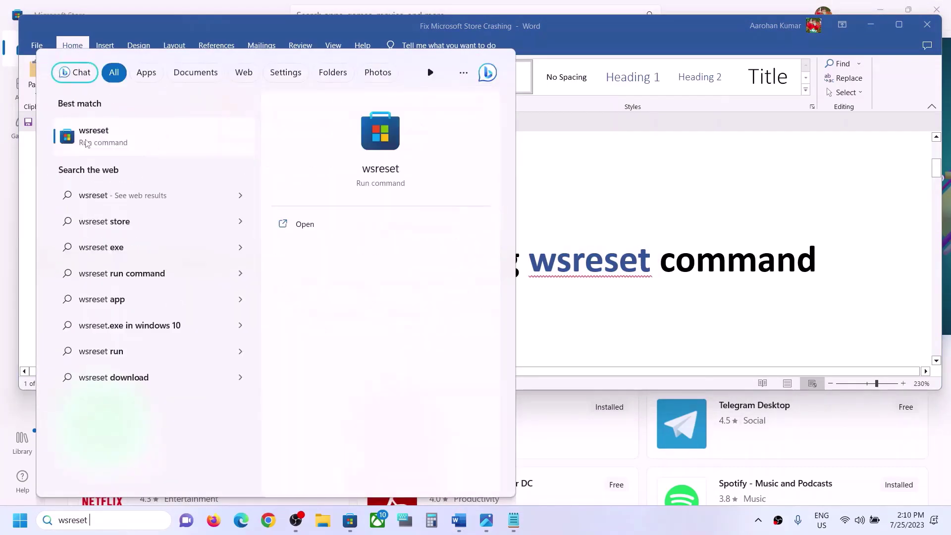
click(152, 144)
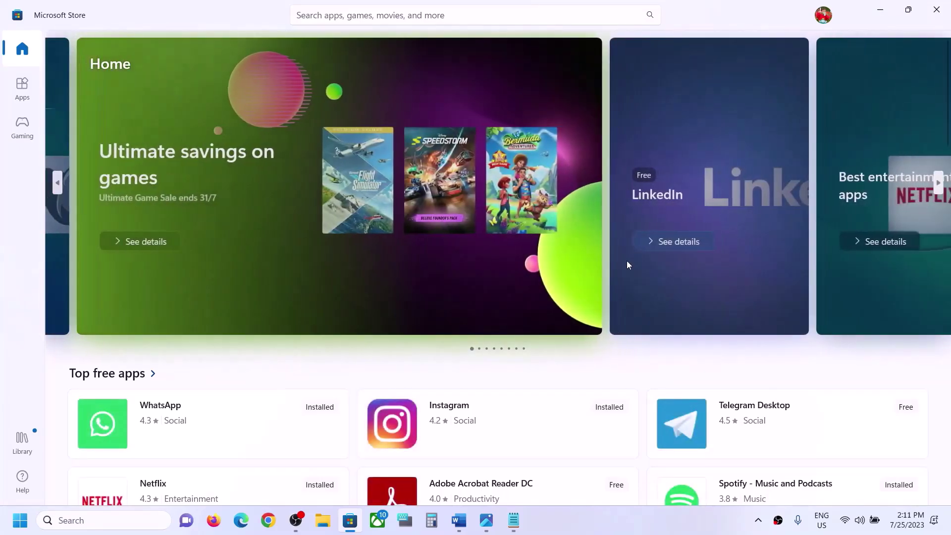
Switch to Word and extend the Step 3 heading to read "Update Windows 11/10"
click(465, 520)
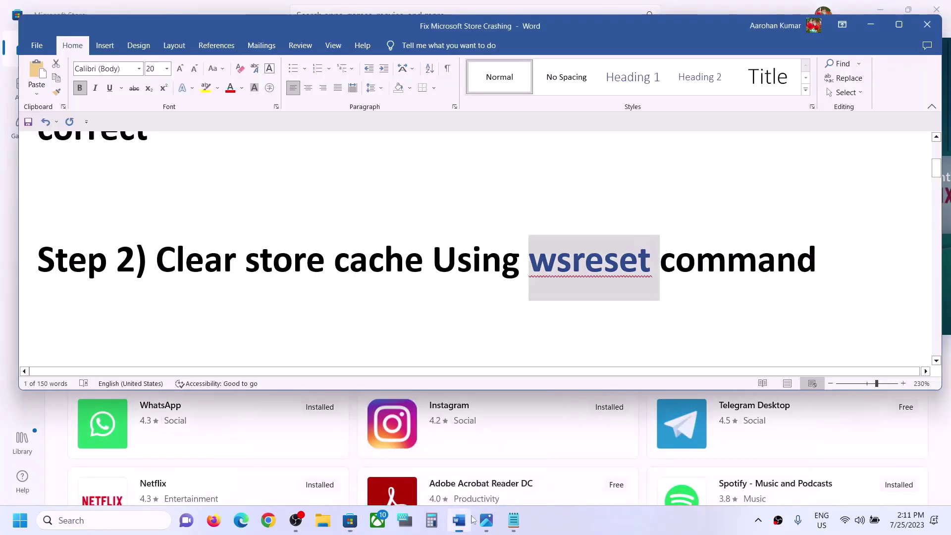
scroll(313, 296, down, 3)
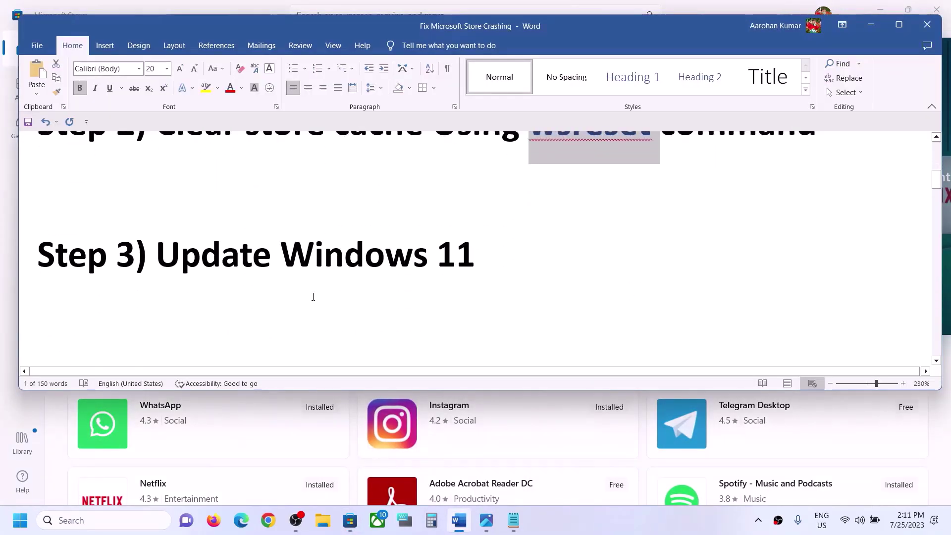
drag(179, 254, 494, 258)
click(495, 259)
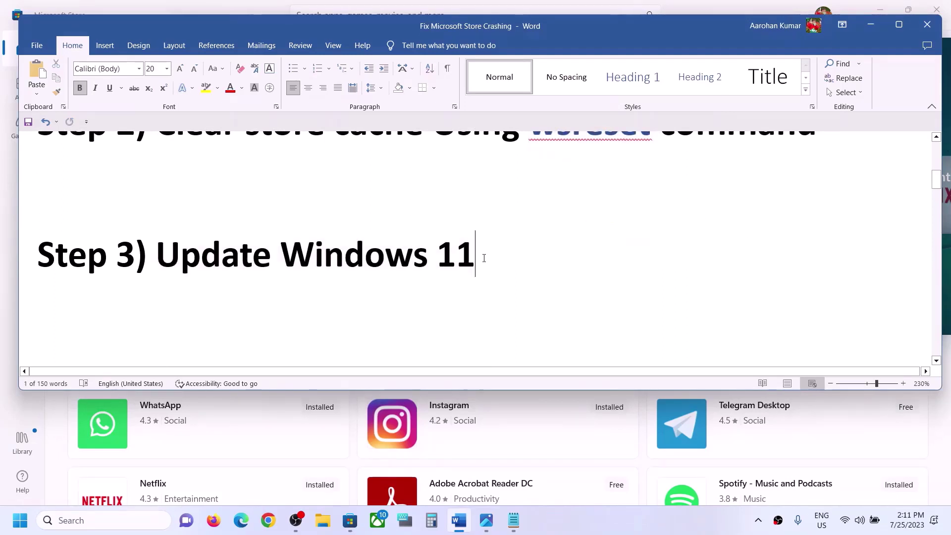
text(/10)
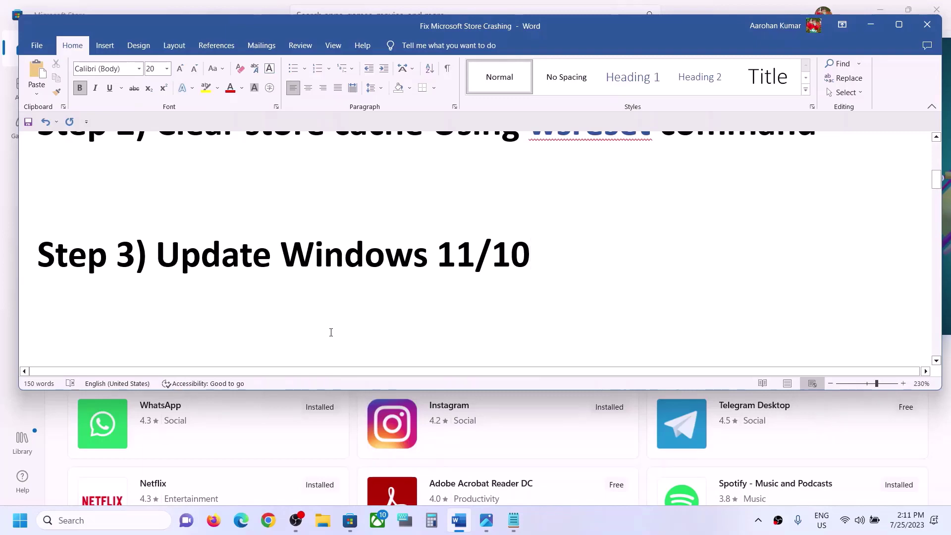
Open Windows Update in Settings and check for updates
key(super+i)
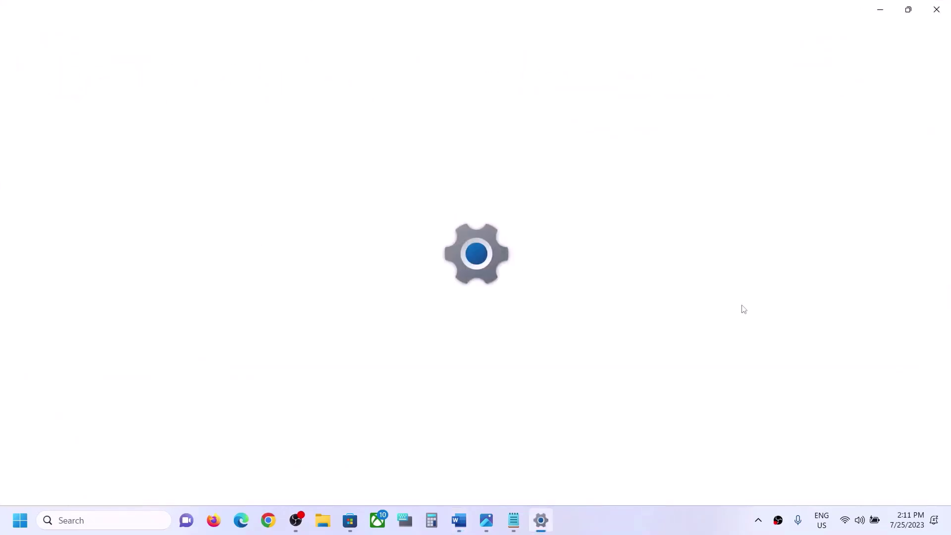
click(81, 387)
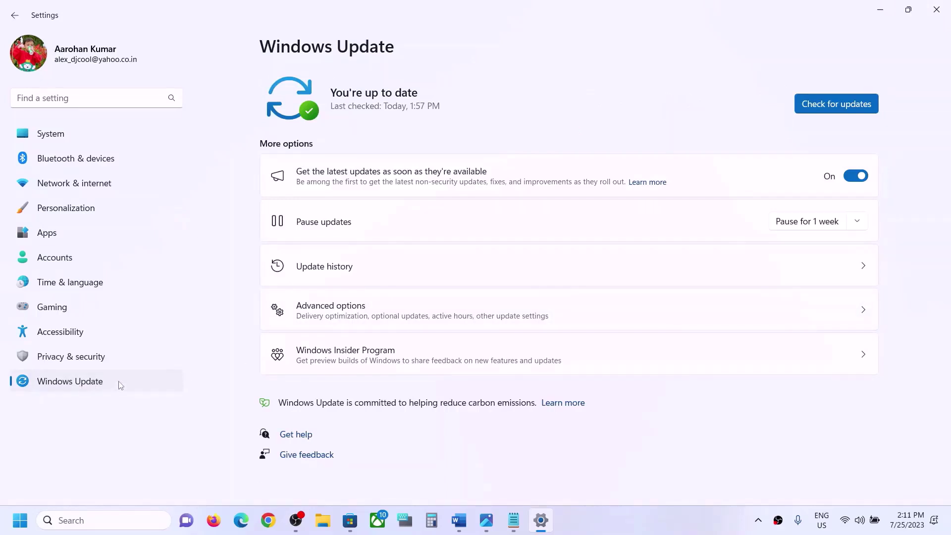
click(836, 104)
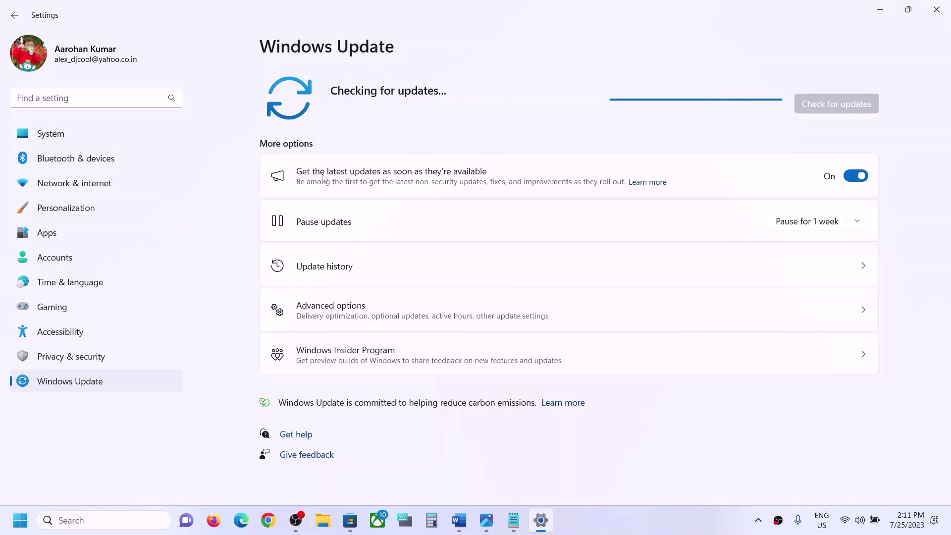
View the computer's power options, including Restart, and leave them without choosing one
click(20, 520)
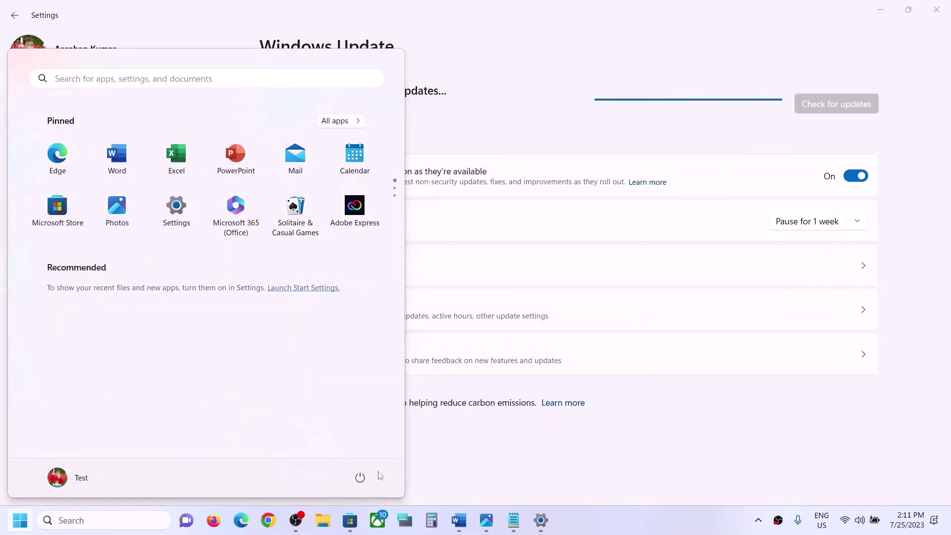
click(360, 478)
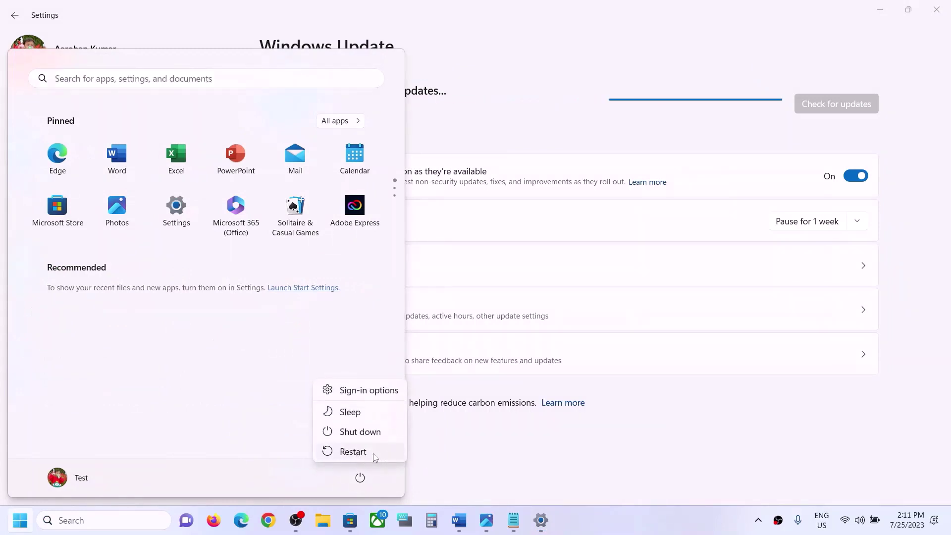
click(925, 295)
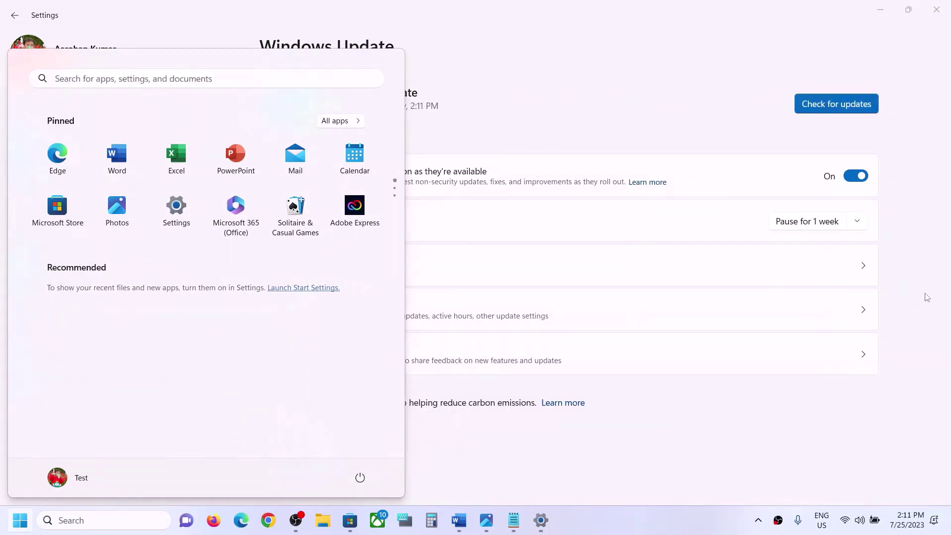
Launch Microsoft Store to test it, and return to Word to highlight "Repair/Reset Store app" in the Step 4 heading
click(924, 294)
click(350, 520)
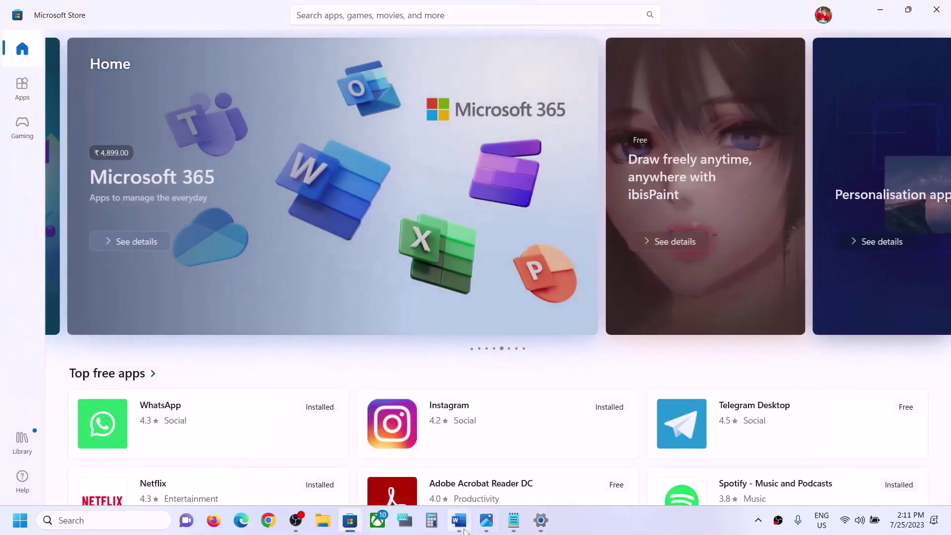
click(461, 526)
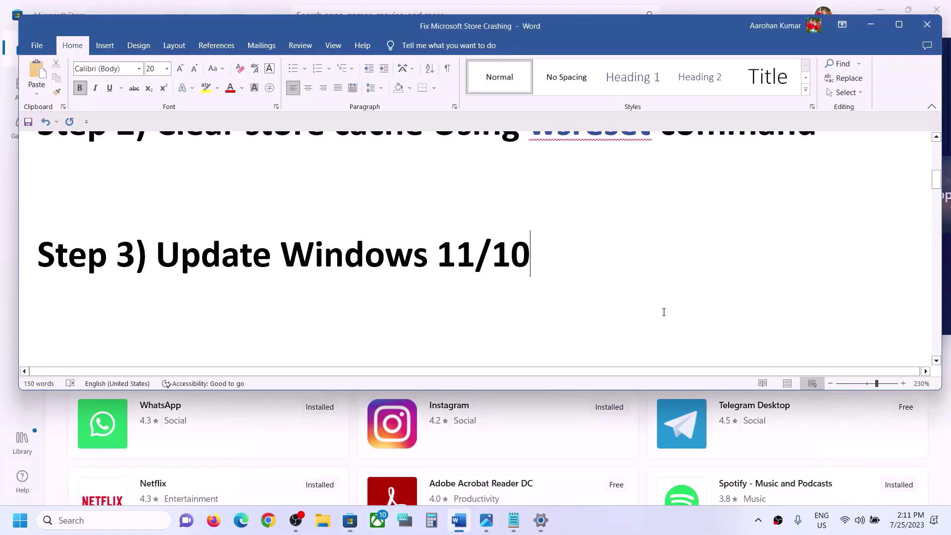
scroll(385, 275, down, 4)
scroll(387, 282, up, 1)
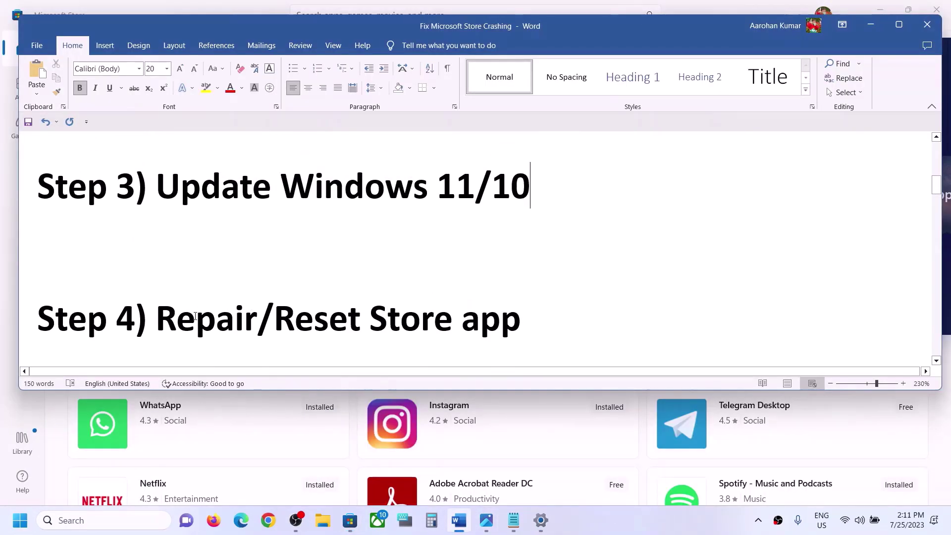
drag(157, 319, 472, 317)
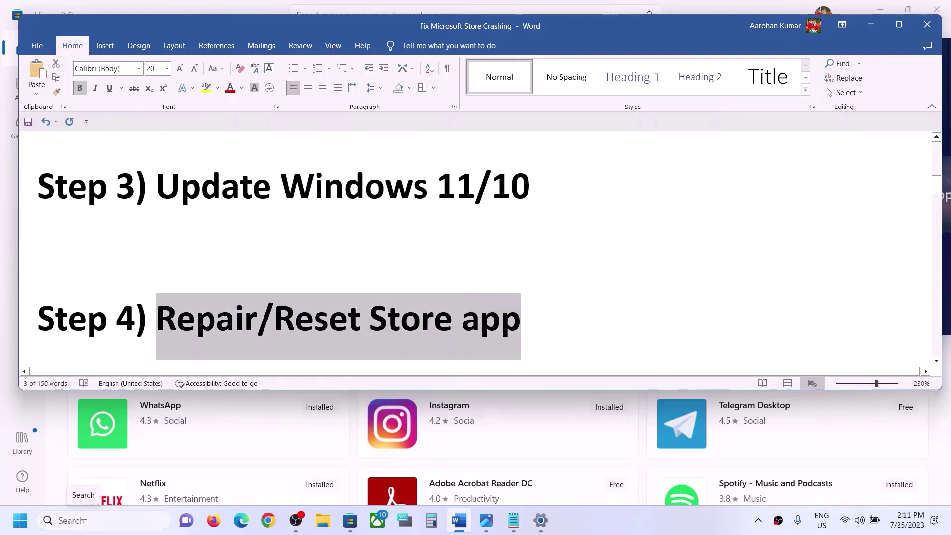
In the installed apps settings, search for "store" and open the advanced options of Microsoft Store
key(super+i)
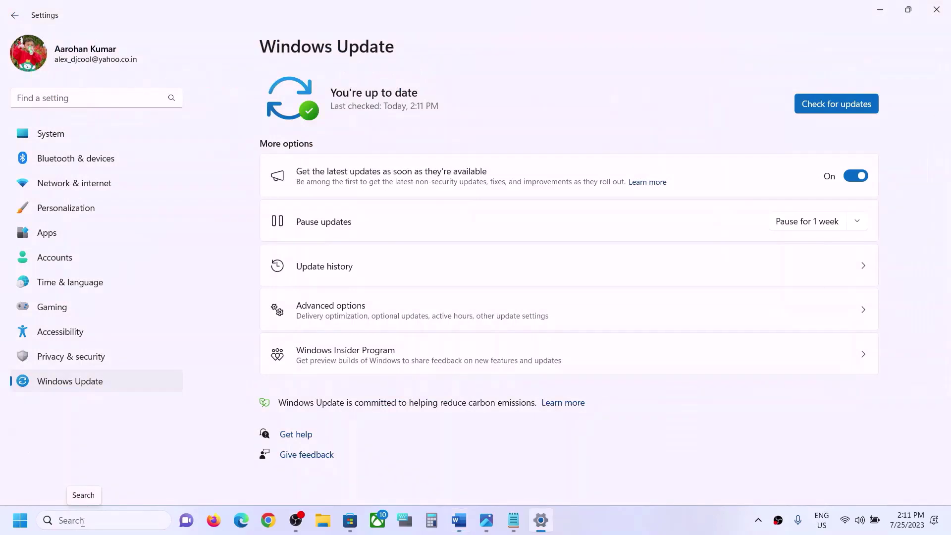
click(68, 240)
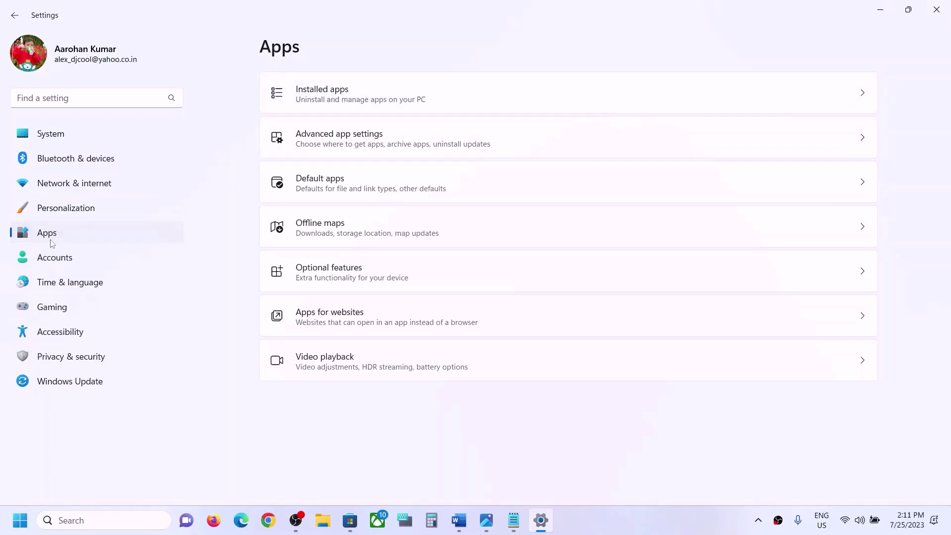
click(372, 99)
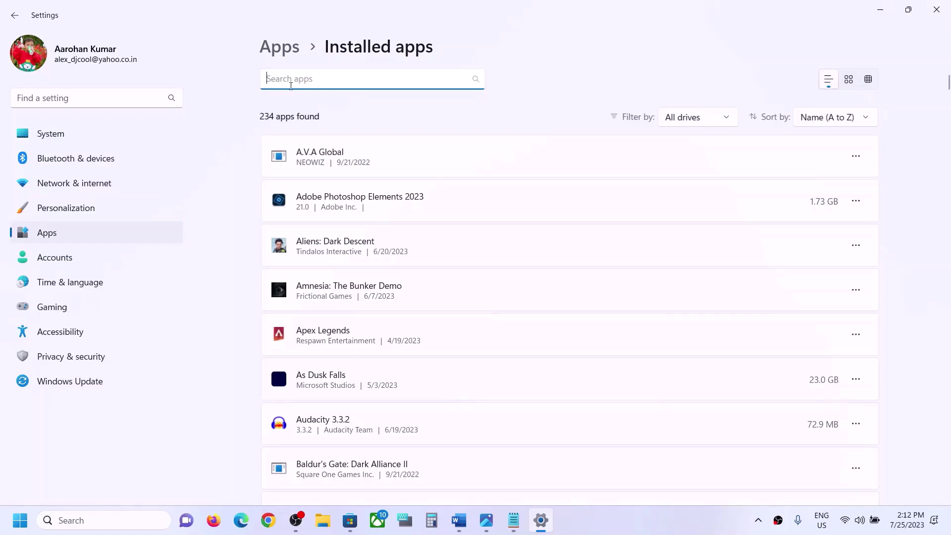
text(store)
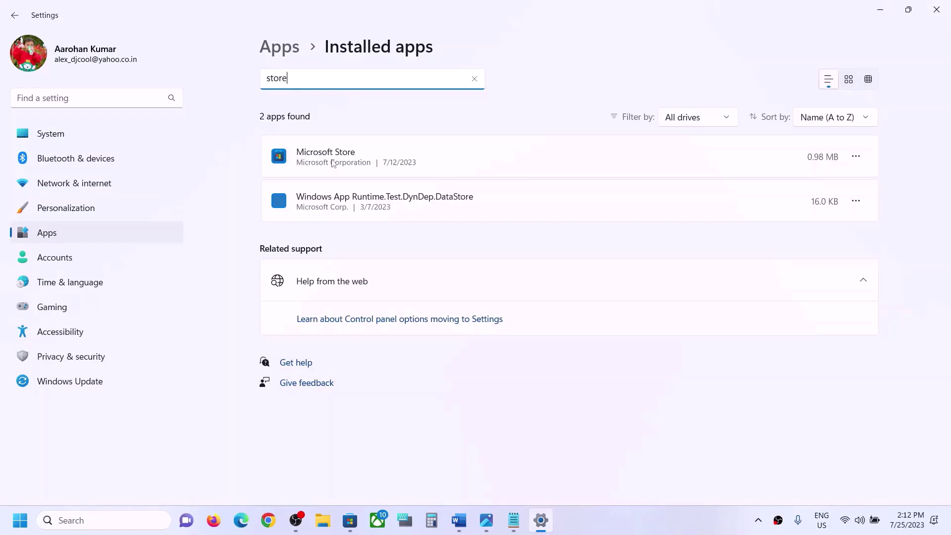
click(855, 156)
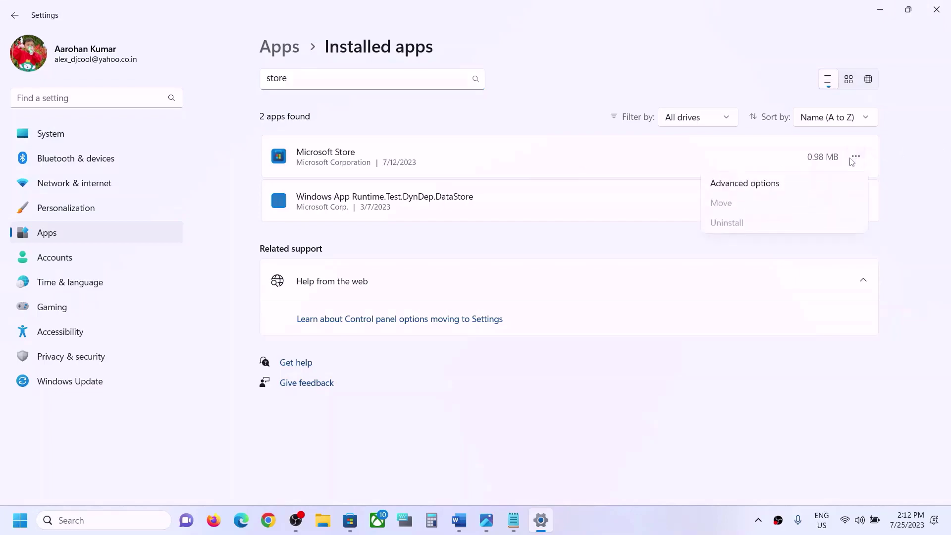
click(757, 186)
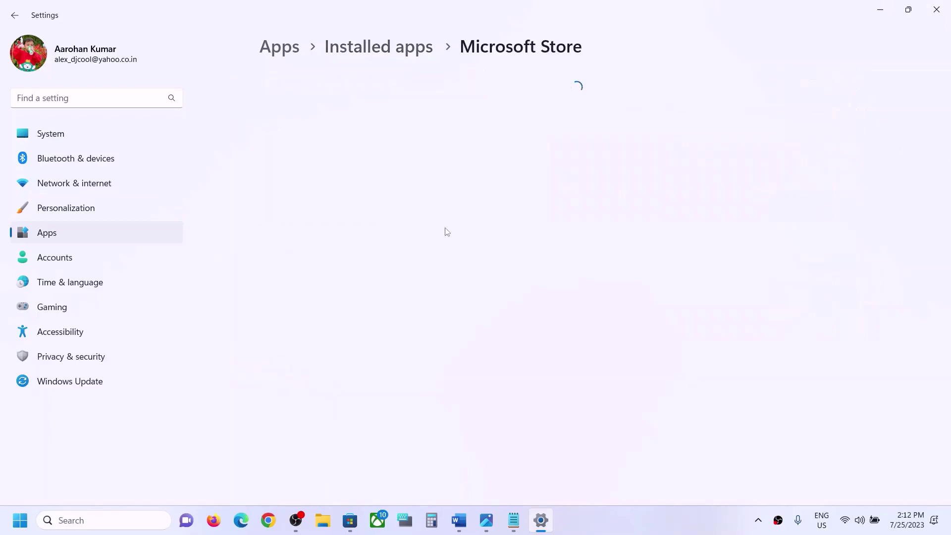
Repair the Microsoft Store app and reset it, confirming the deletion of its data
scroll(349, 306, down, 12)
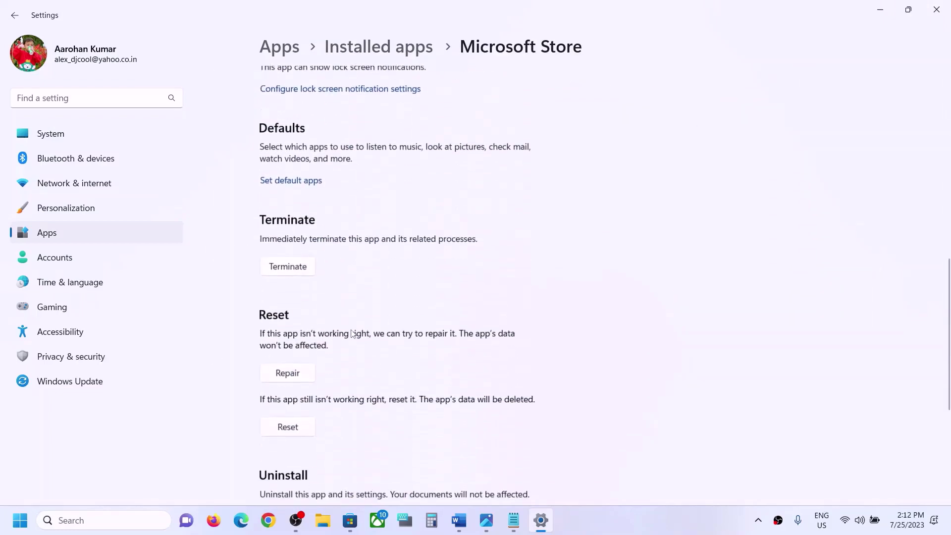
click(294, 239)
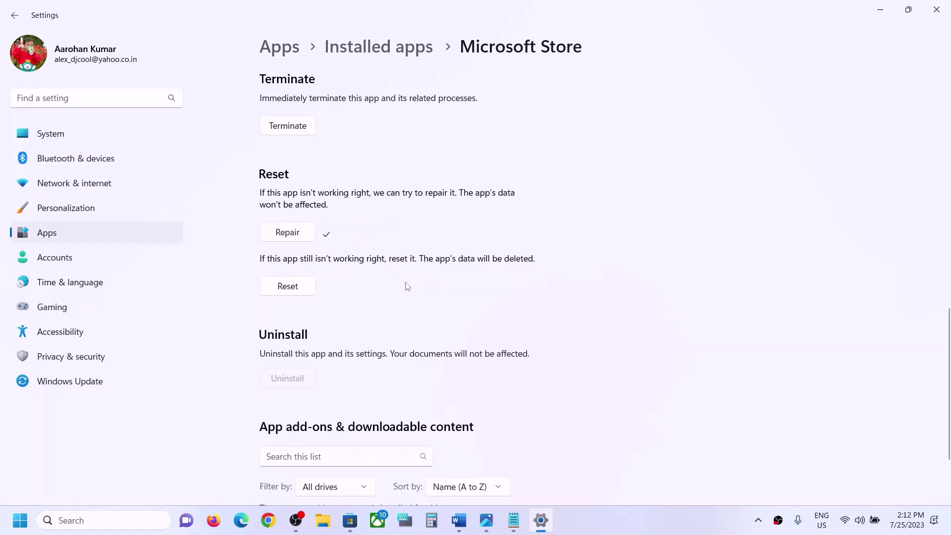
click(294, 291)
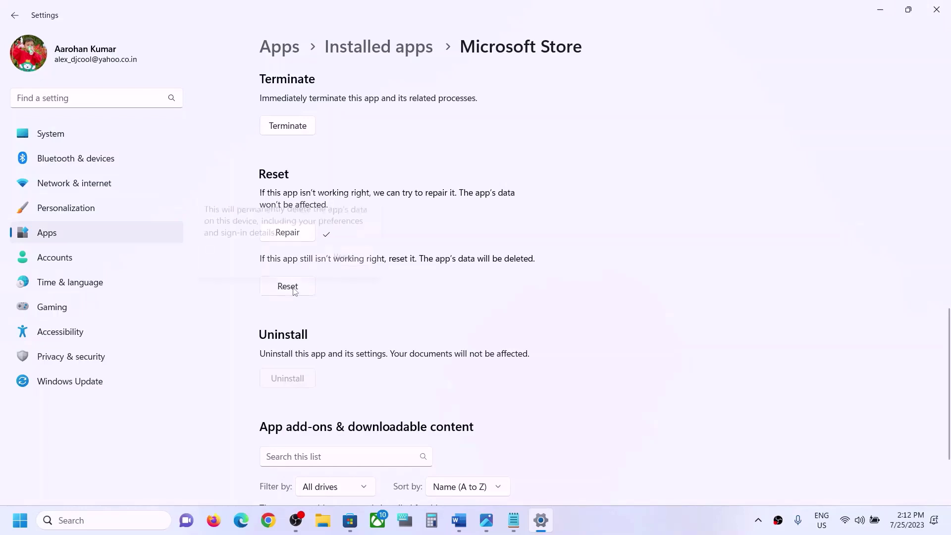
click(335, 257)
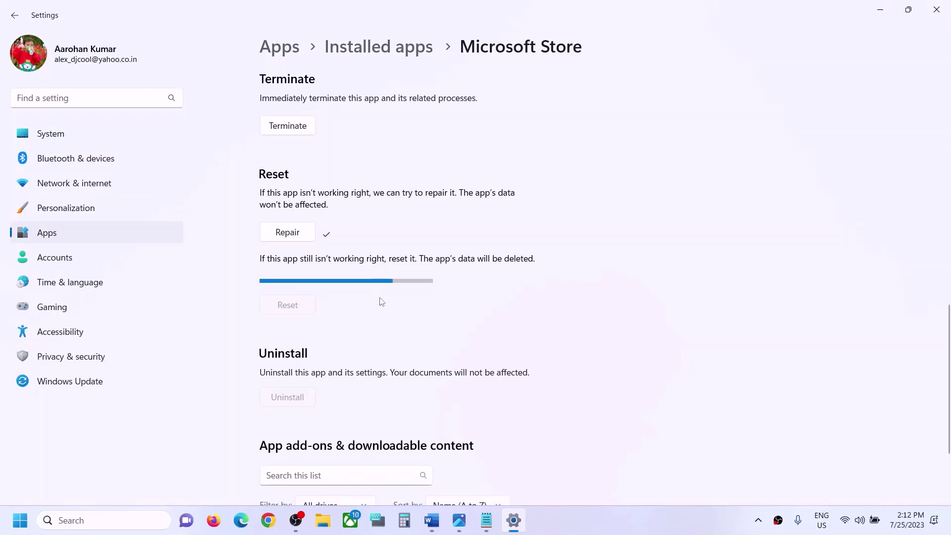
Switch to Word and review the Step 5 heading about restarting the Windows Update, Microsoft Store Install and background intelligence services
click(433, 526)
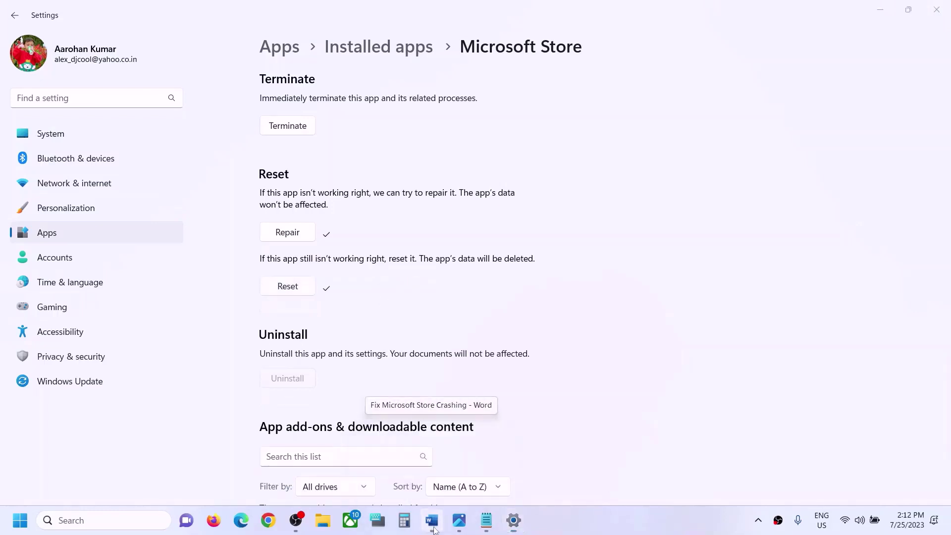
scroll(414, 282, down, 6)
scroll(416, 286, up, 2)
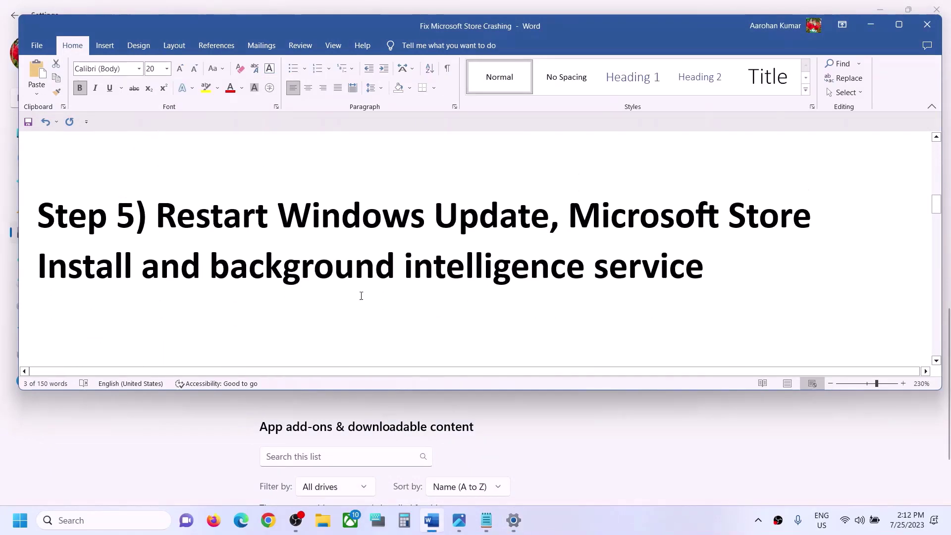
drag(157, 250, 717, 260)
click(726, 273)
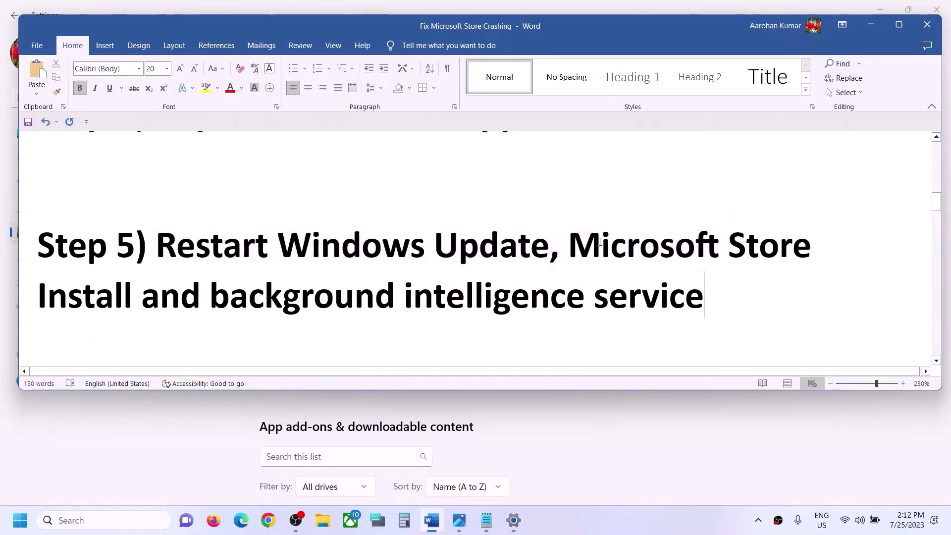
drag(569, 248, 592, 303)
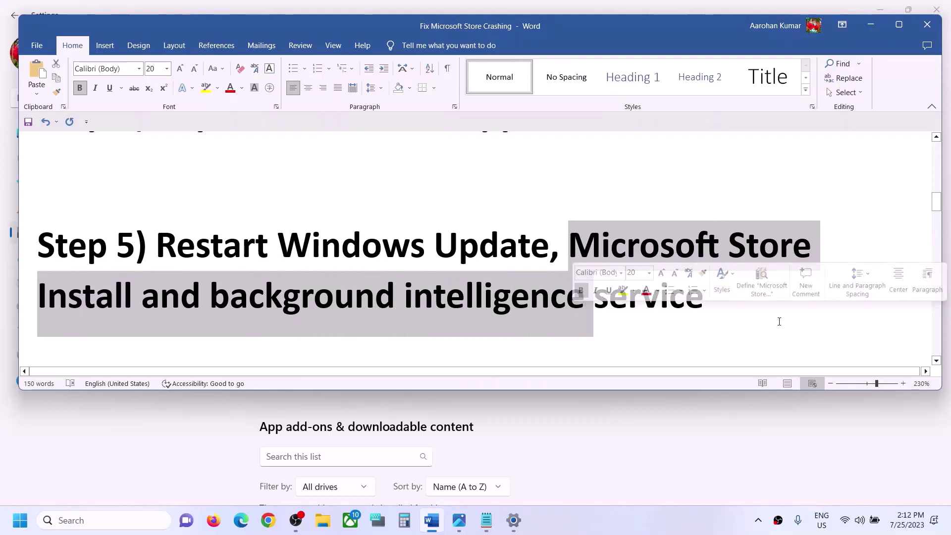
click(702, 320)
Find "services" with Windows search and open the Services app
click(82, 519)
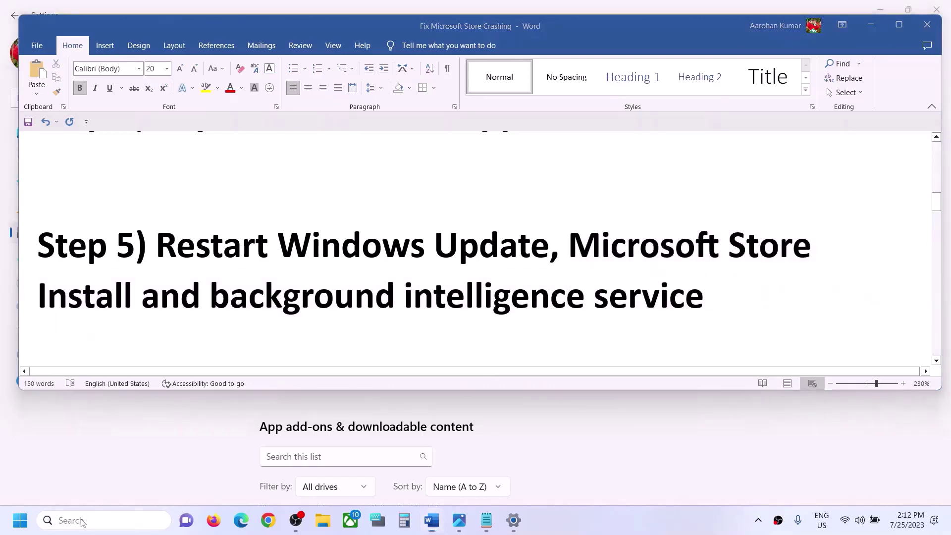
text(services)
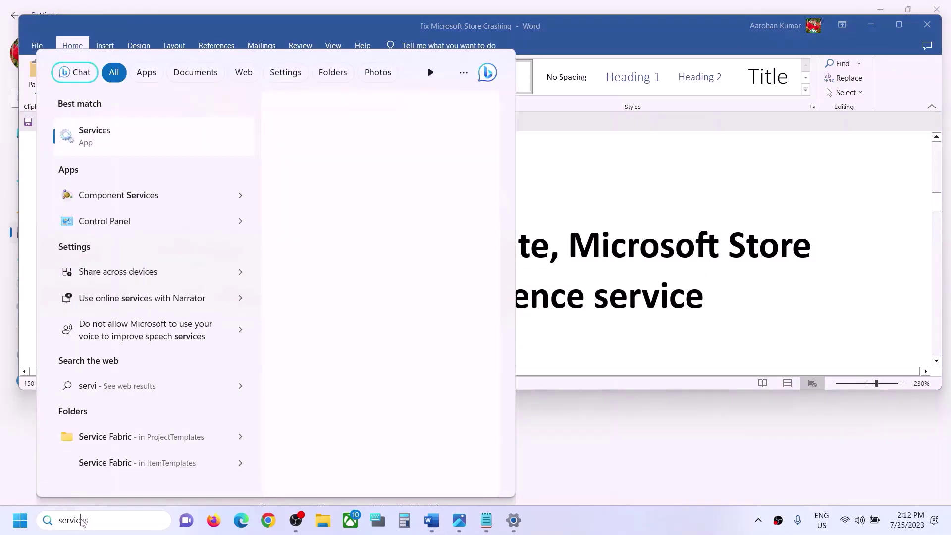
click(156, 145)
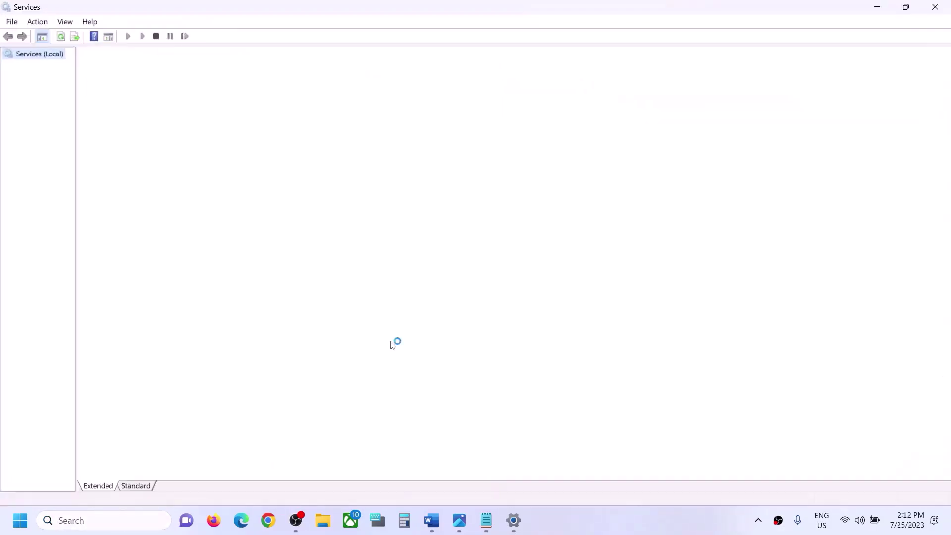
Set the Windows Update service's startup type to Automatic and restart the service
click(332, 377)
key(w)
scroll(334, 379, down, 8)
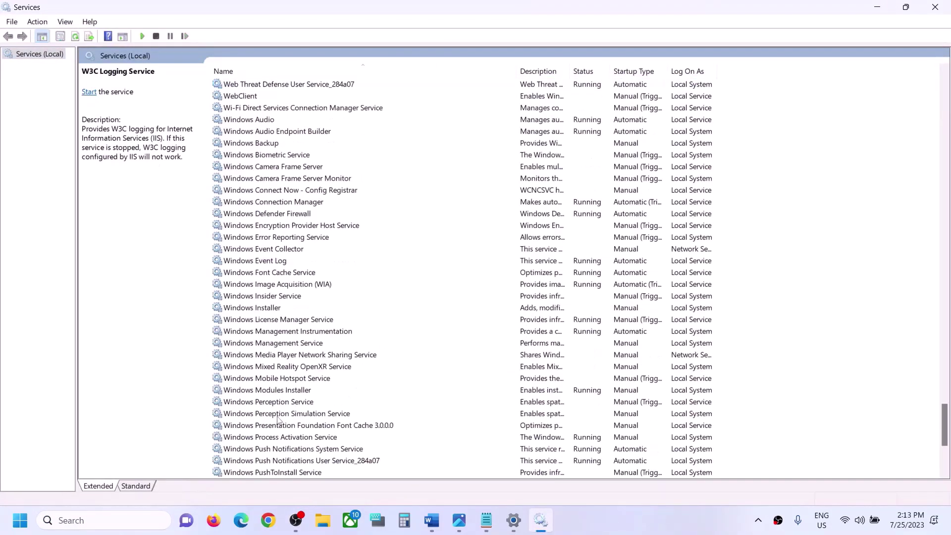
click(275, 333)
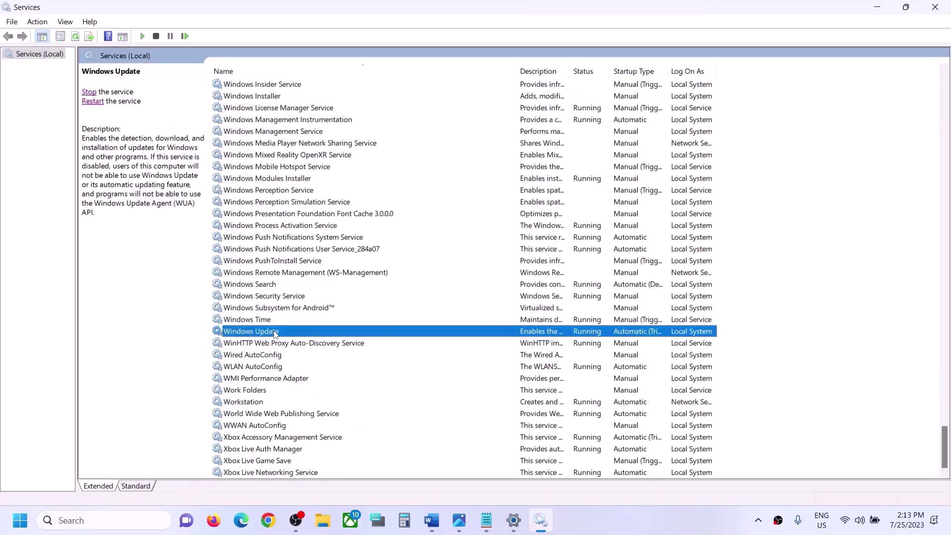
double_click(322, 333)
click(543, 246)
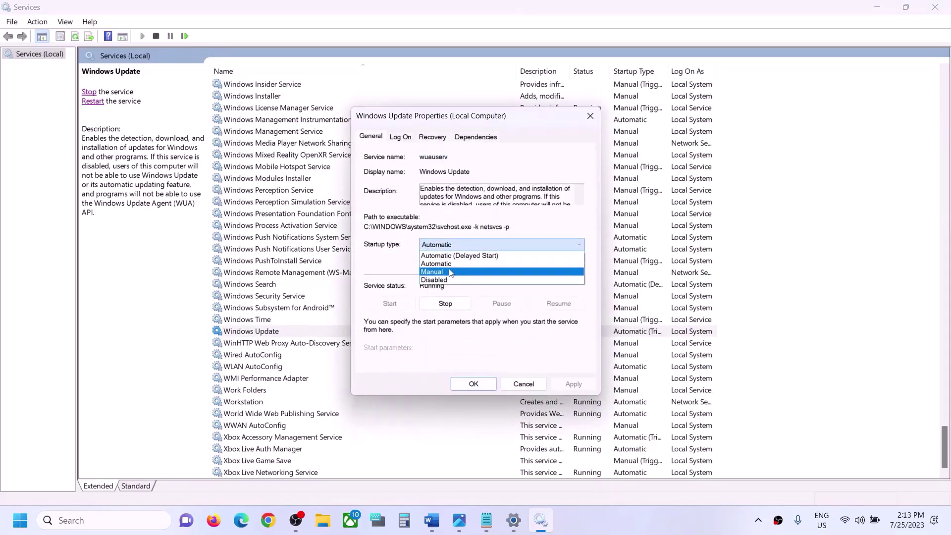
click(448, 265)
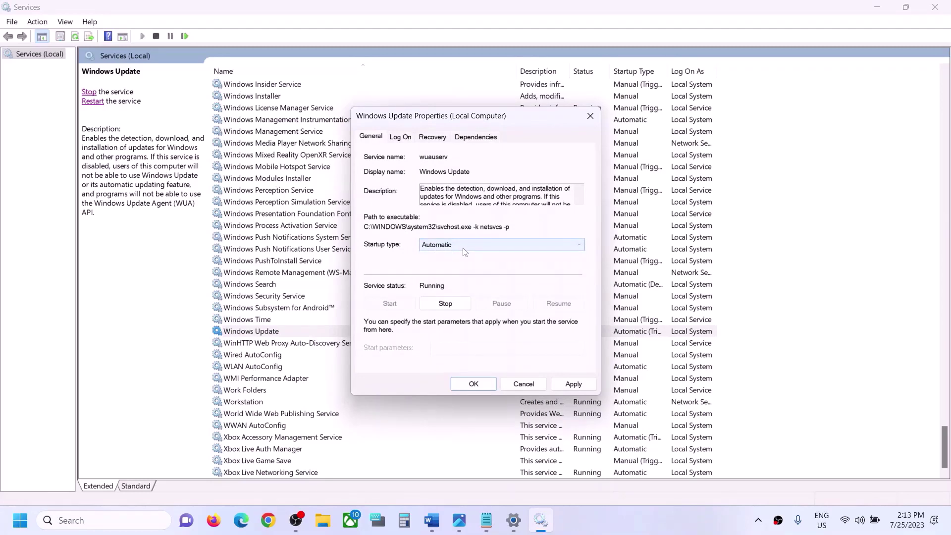
click(572, 384)
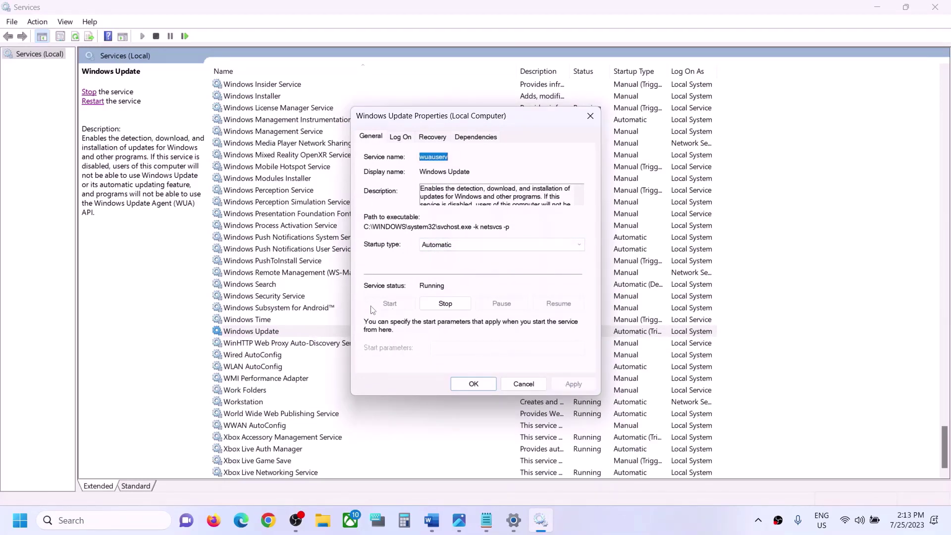
click(471, 384)
right_click(304, 335)
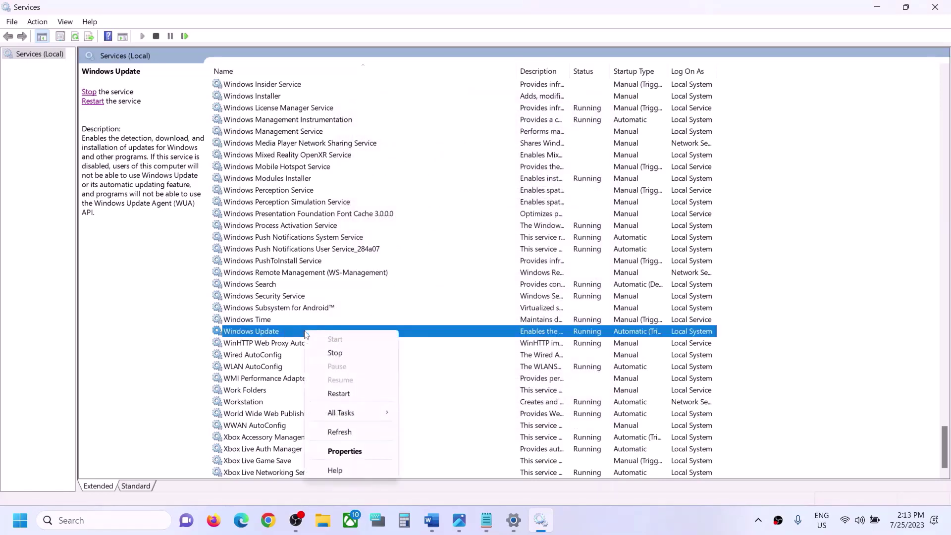
click(362, 391)
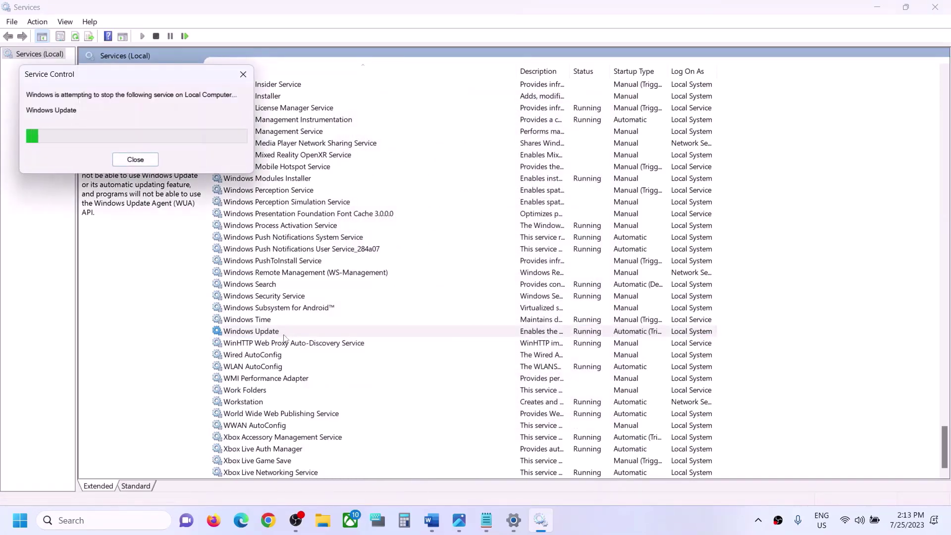
Set the Microsoft Store Install Service's startup type to Automatic and restart the service
click(324, 296)
key(m)
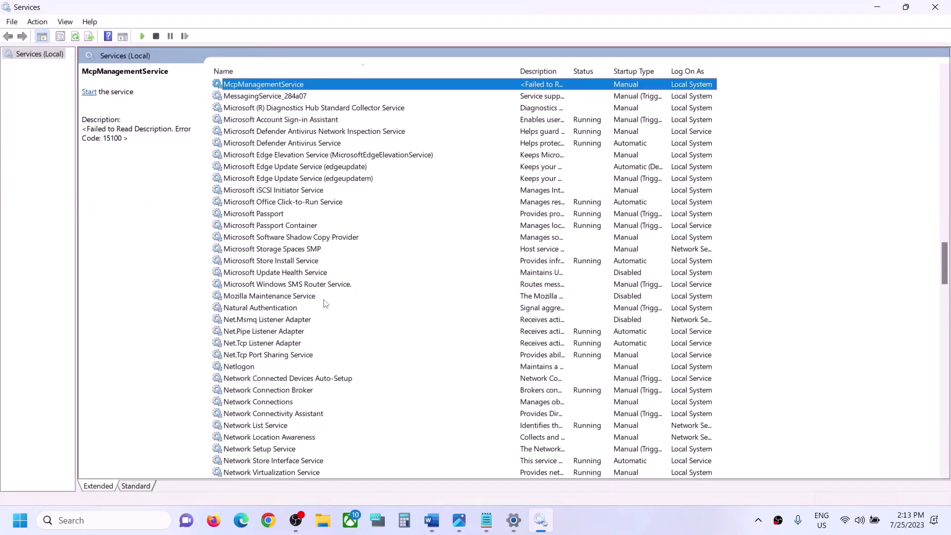
click(292, 262)
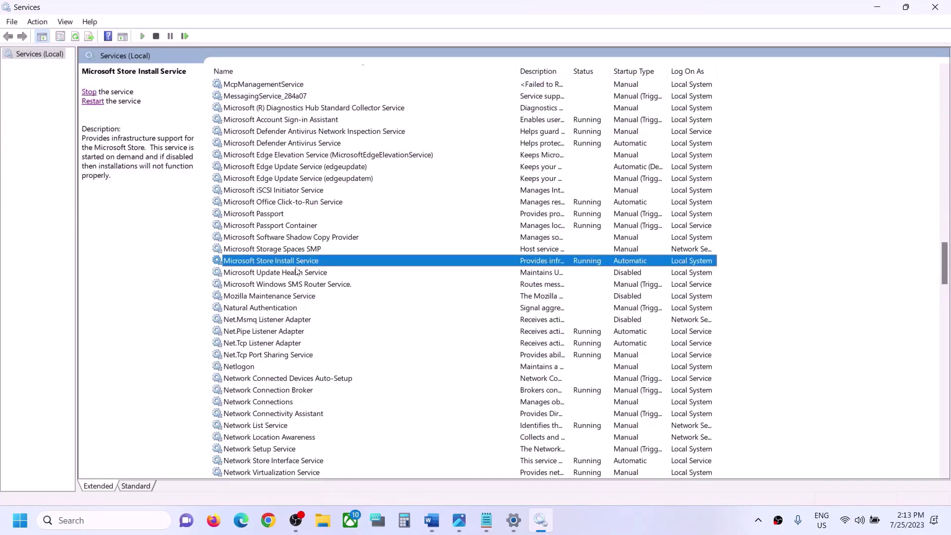
double_click(358, 262)
click(454, 246)
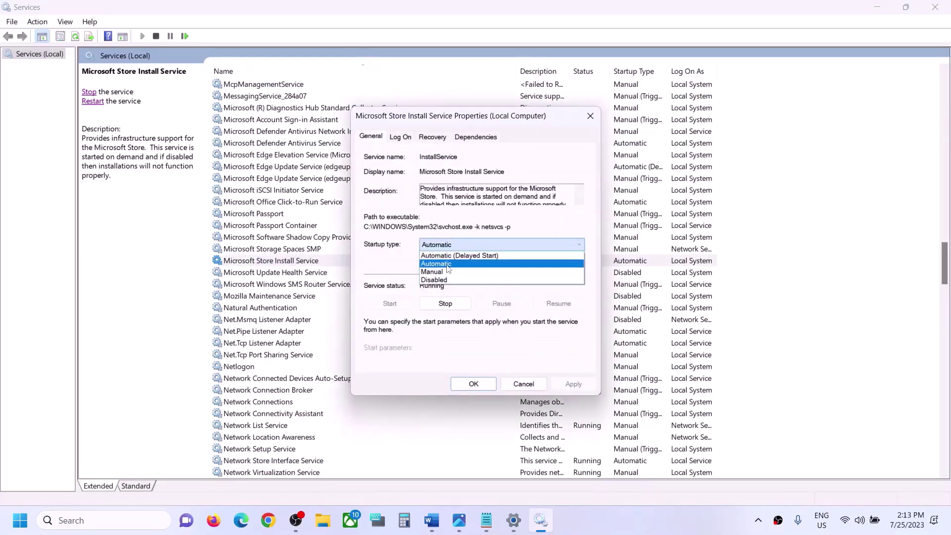
click(451, 262)
click(572, 385)
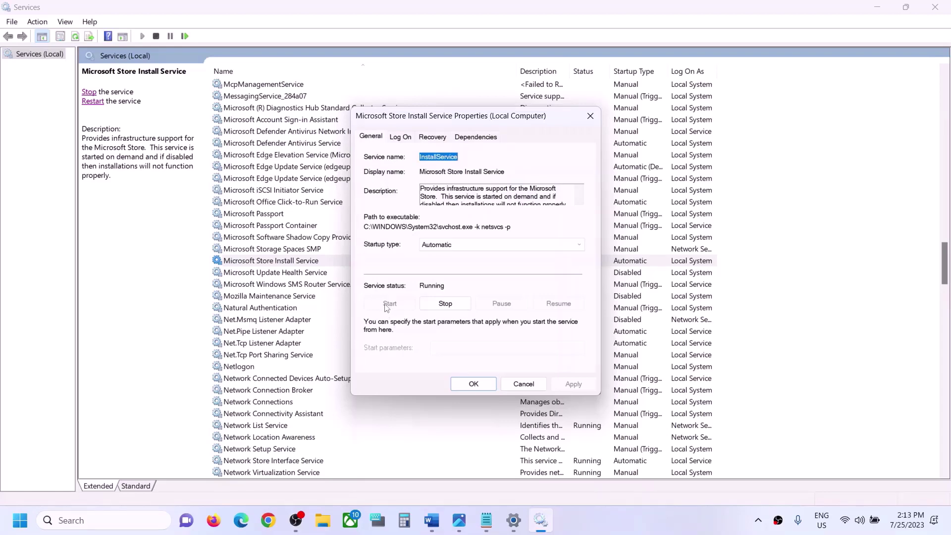
click(466, 385)
click(287, 261)
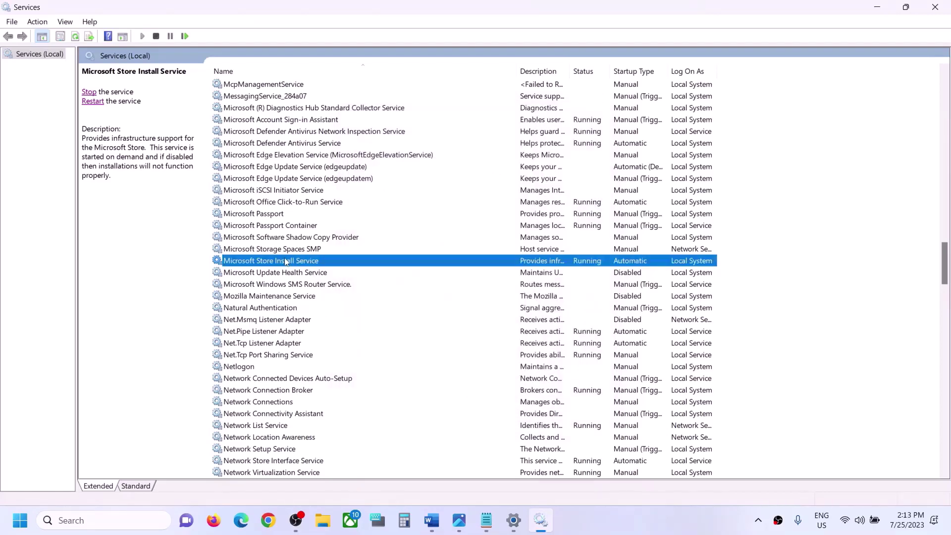
right_click(287, 262)
click(320, 324)
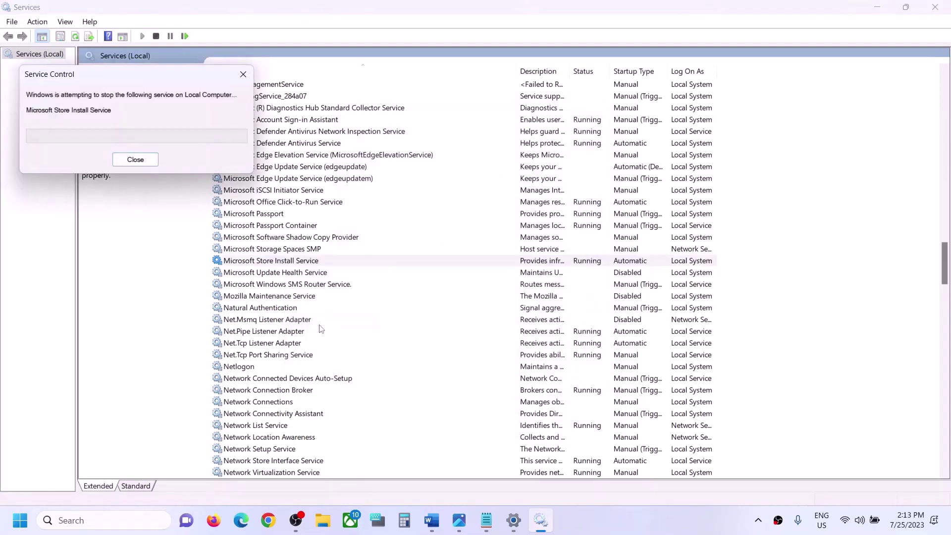
Set the Background Intelligent Transfer Service's startup type to Automatic and start the service
click(302, 236)
key(b)
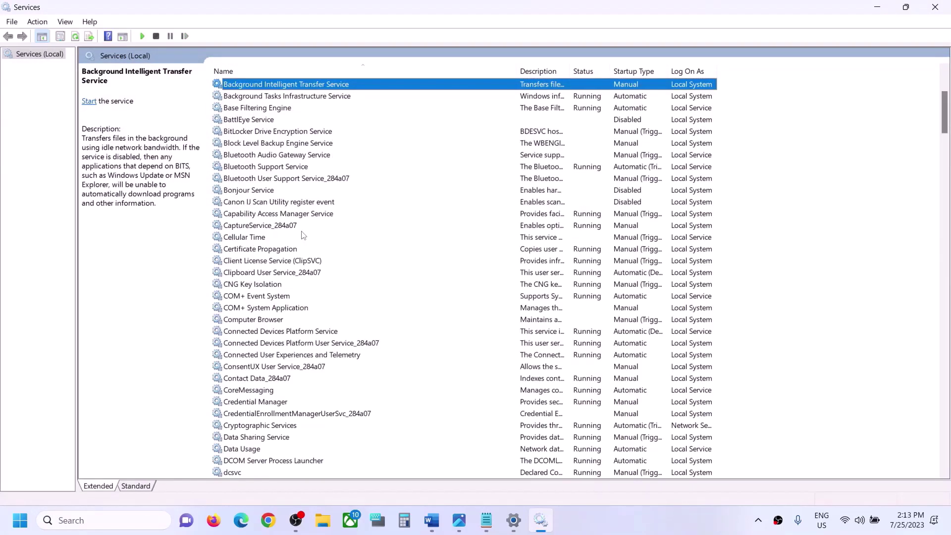
scroll(364, 123, up, 1)
double_click(330, 122)
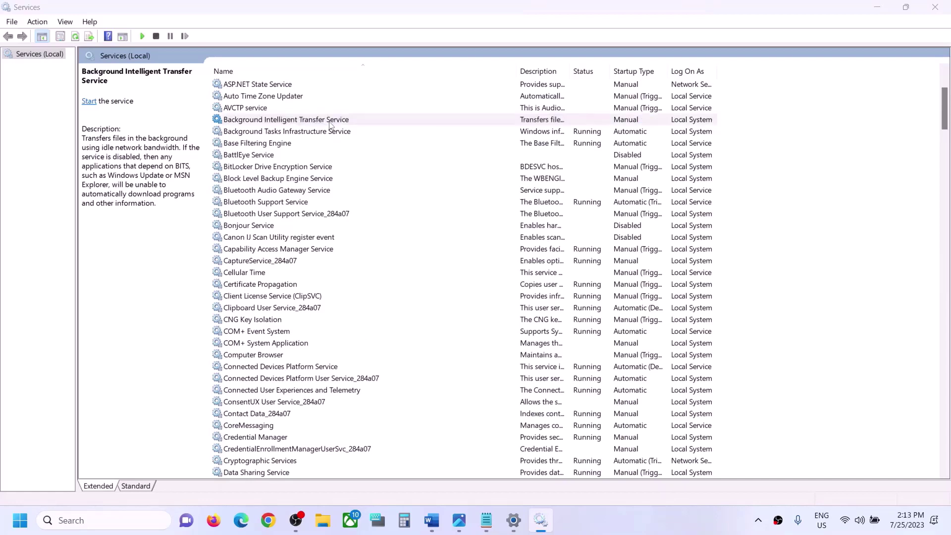
click(440, 245)
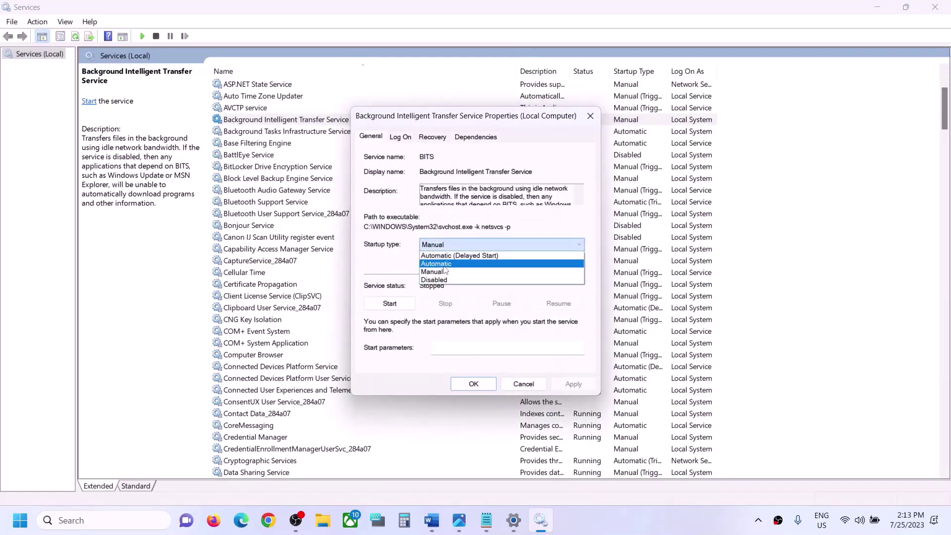
click(437, 263)
click(573, 383)
click(388, 304)
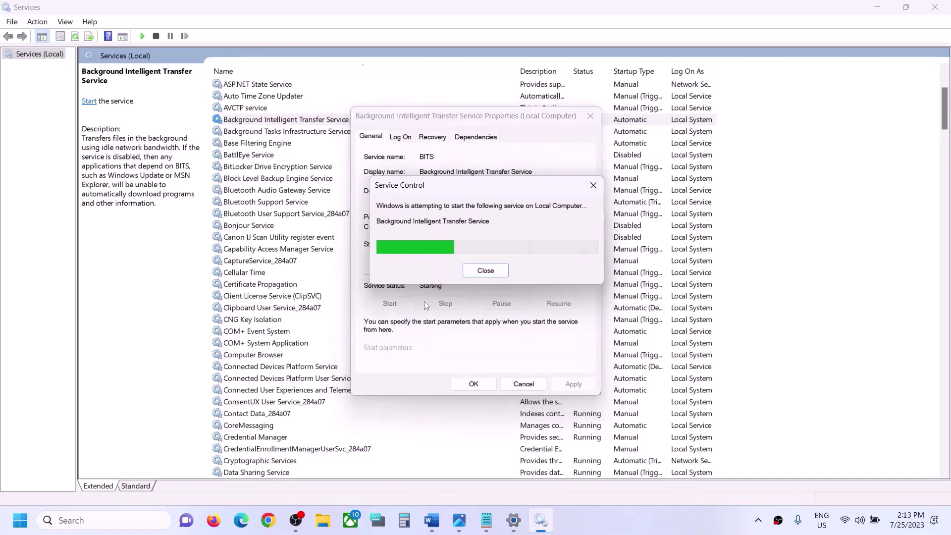
click(474, 385)
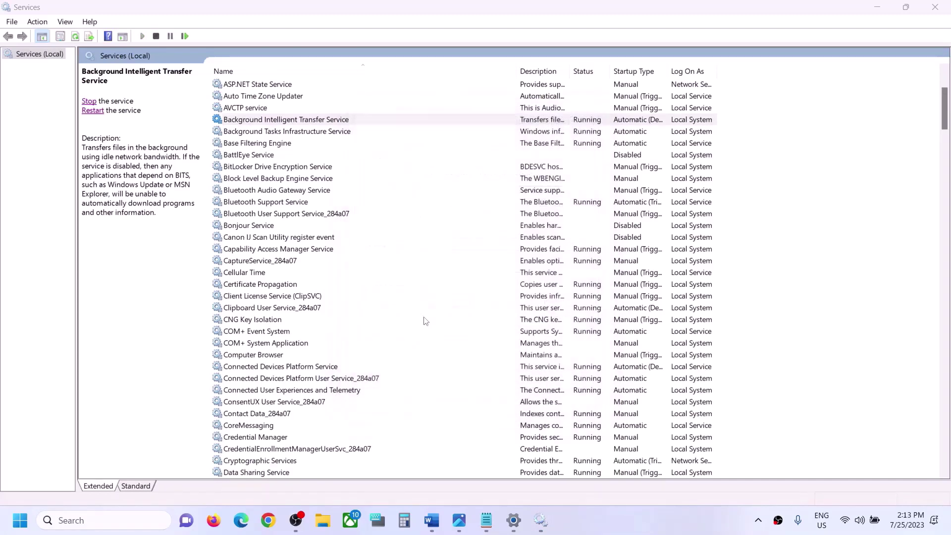
Restart the Background Intelligent Transfer Service and close the Services window
right_click(300, 125)
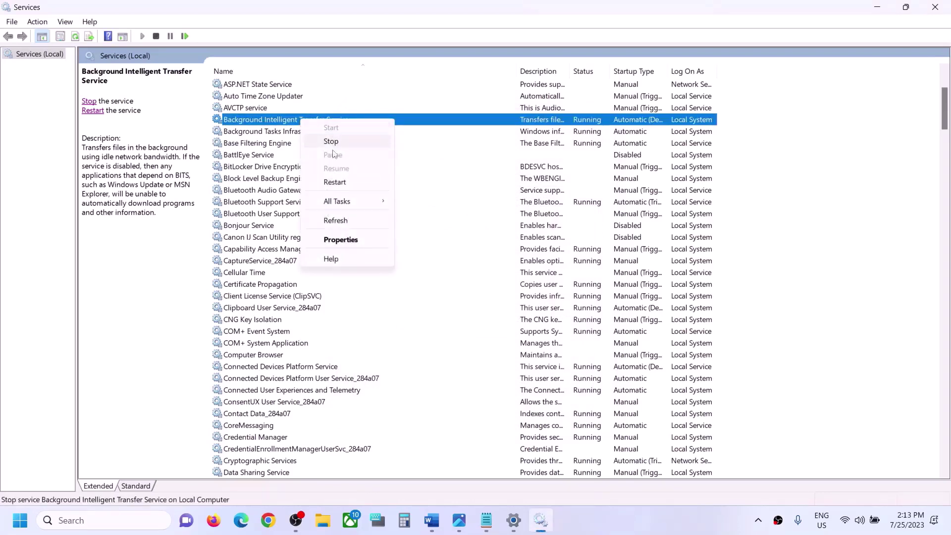
click(331, 180)
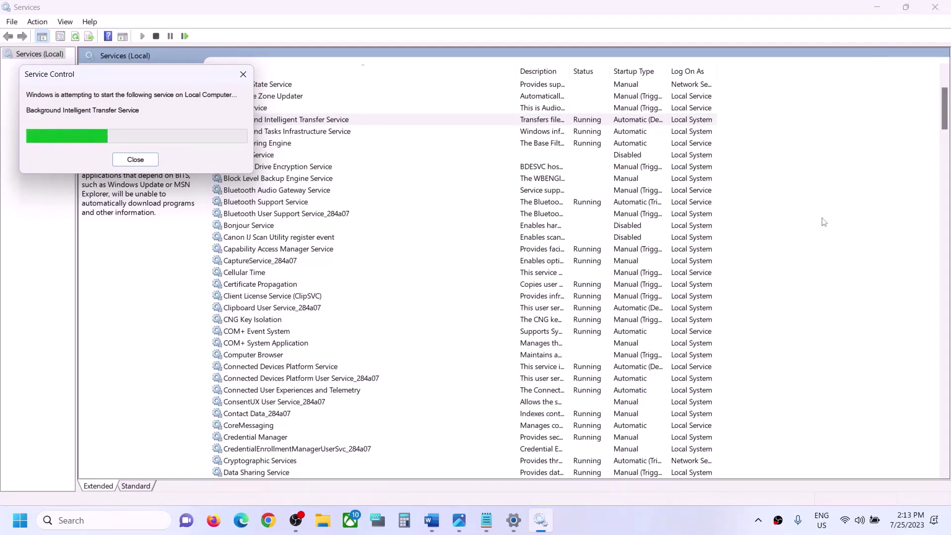
click(935, 7)
Copy the Step 6 command that re-registers the *WindowsStore* package for all users from the Word document
scroll(435, 310, down, 1)
scroll(436, 311, down, 5)
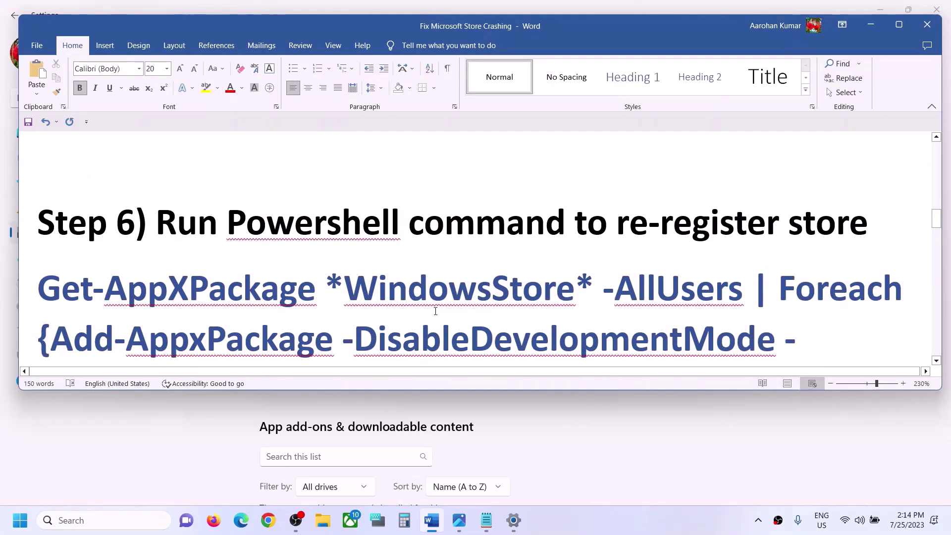
scroll(435, 310, down, 4)
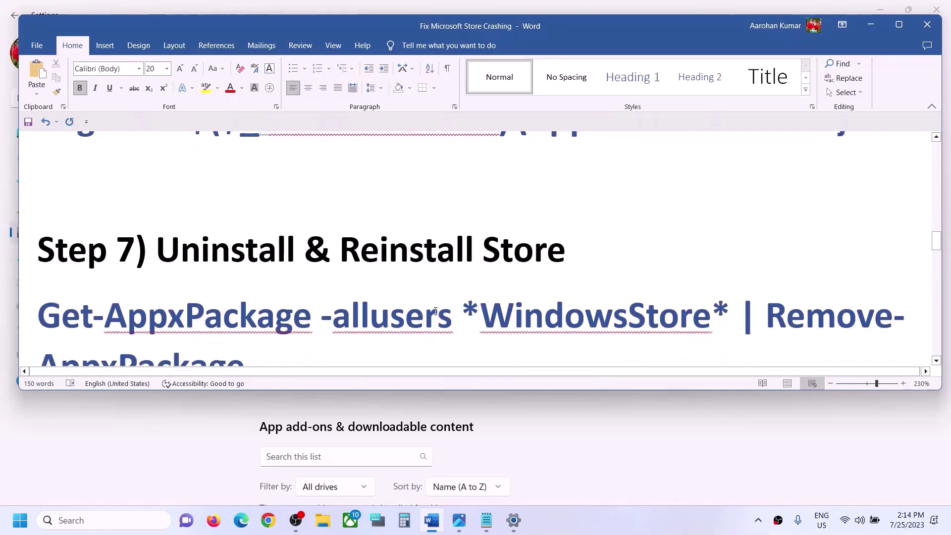
scroll(435, 310, up, 4)
drag(884, 331, 73, 236)
key(super+c)
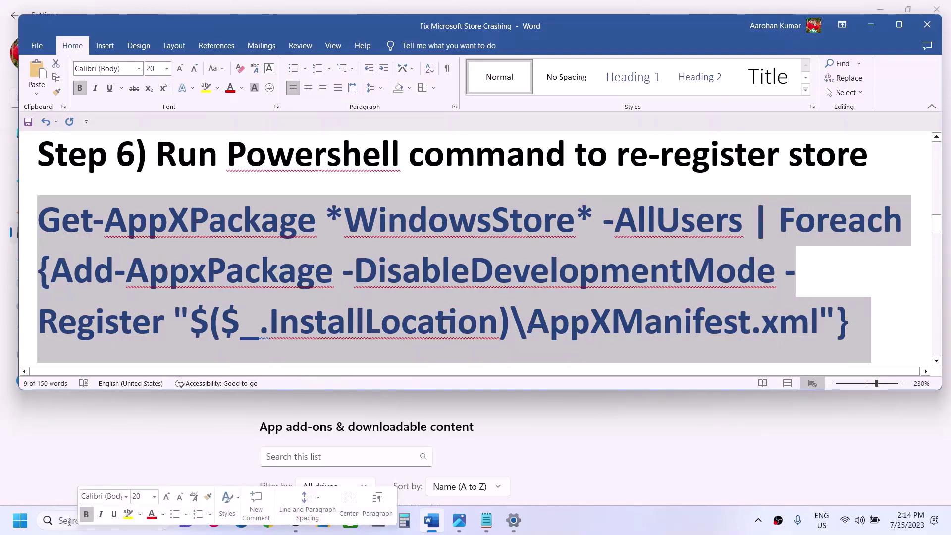
Find "powershell" with Windows search, open Windows PowerShell as administrator and run the copied Store re-registration command
click(91, 523)
text(power)
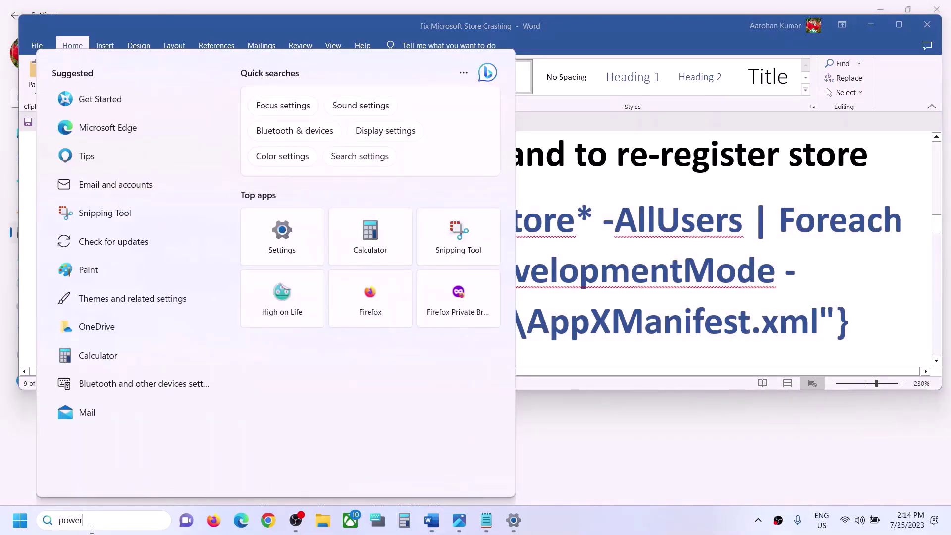
text(shell)
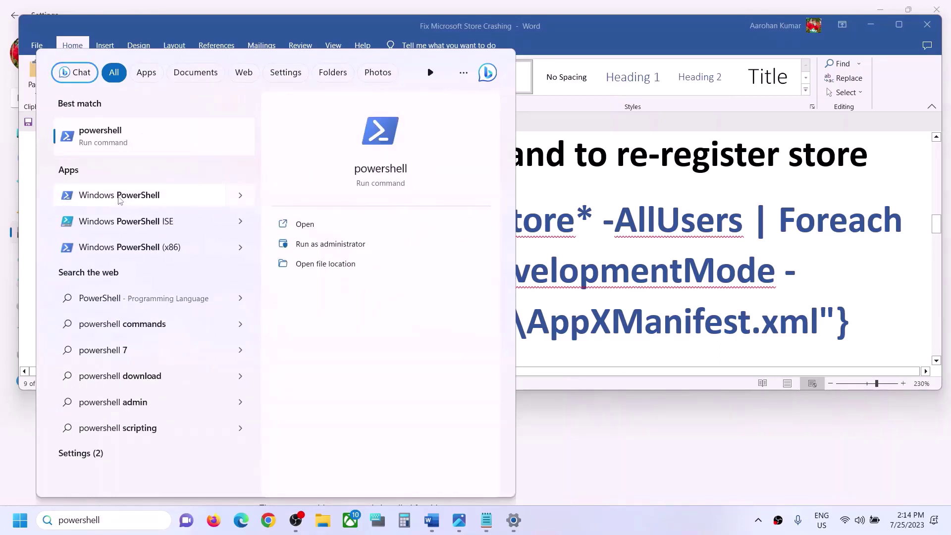
right_click(121, 198)
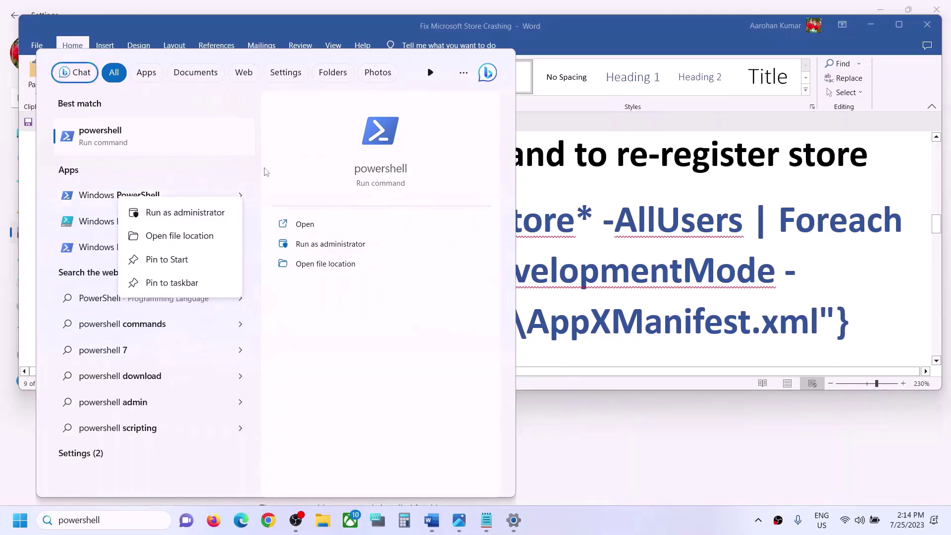
click(195, 216)
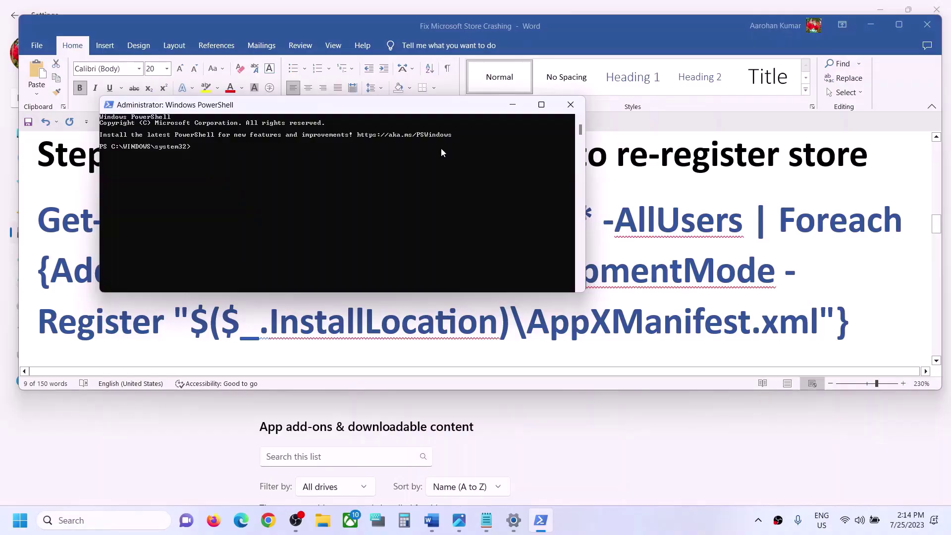
right_click(441, 147)
key(Return)
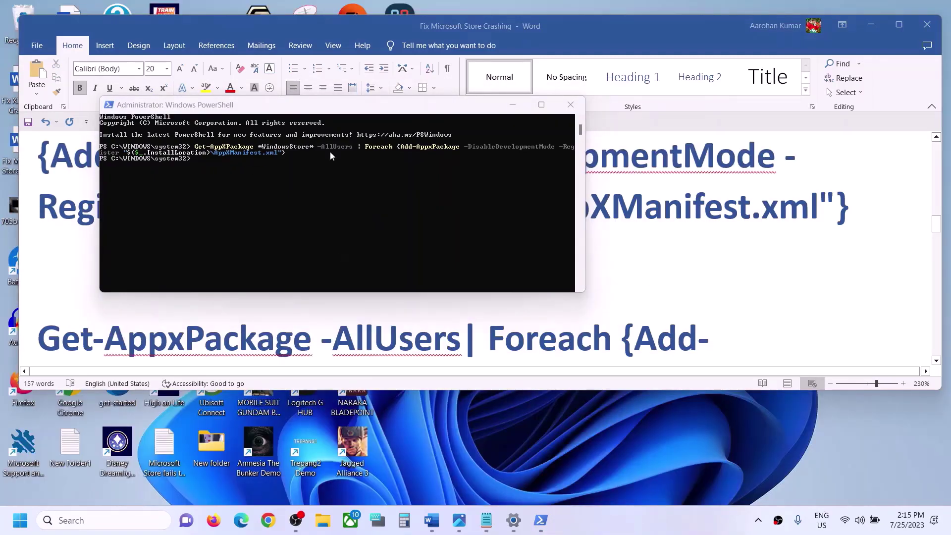
Copy the second Step 6 command, Get-AppxPackage -AllUsers| Foreach {Add-AppxPackage ...}, from Word and run it in a maximized PowerShell window
click(706, 262)
scroll(437, 260, up, 3)
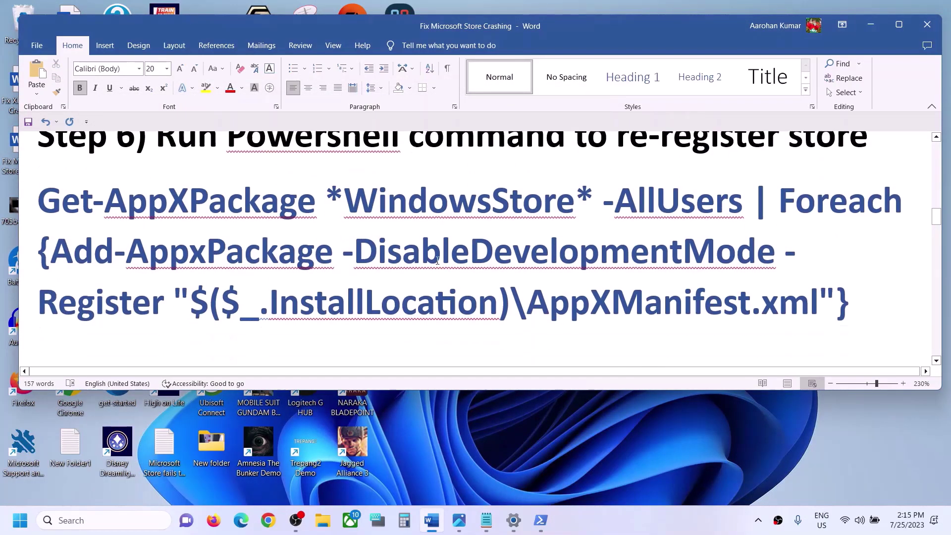
scroll(437, 261, down, 7)
drag(733, 310, 39, 198)
click(547, 522)
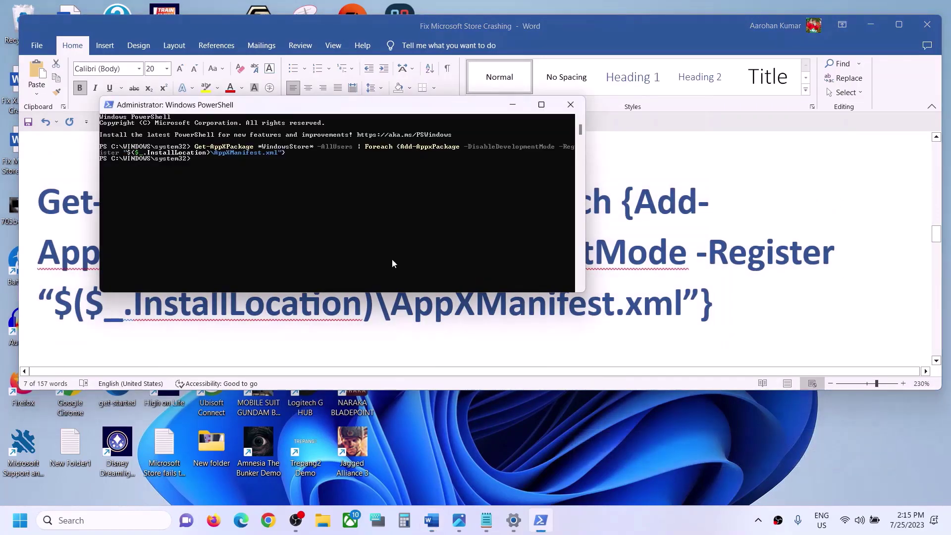
right_click(391, 258)
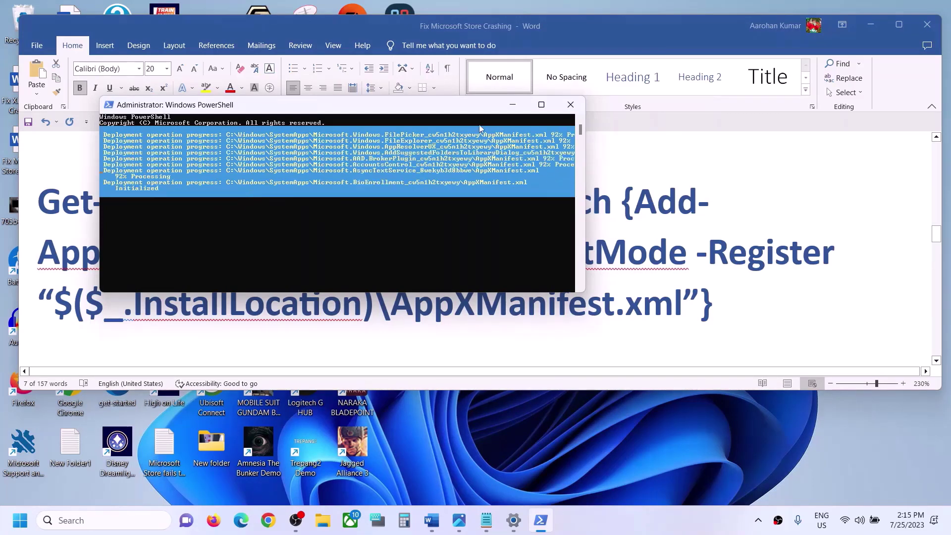
click(538, 105)
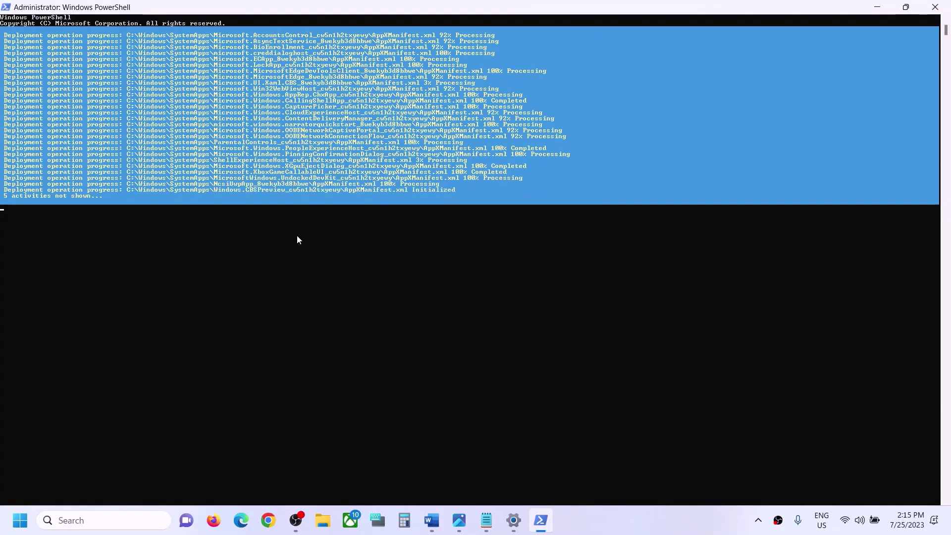
Look at the Restart entry among the Start menu's power options, then return to the running PowerShell command
click(20, 519)
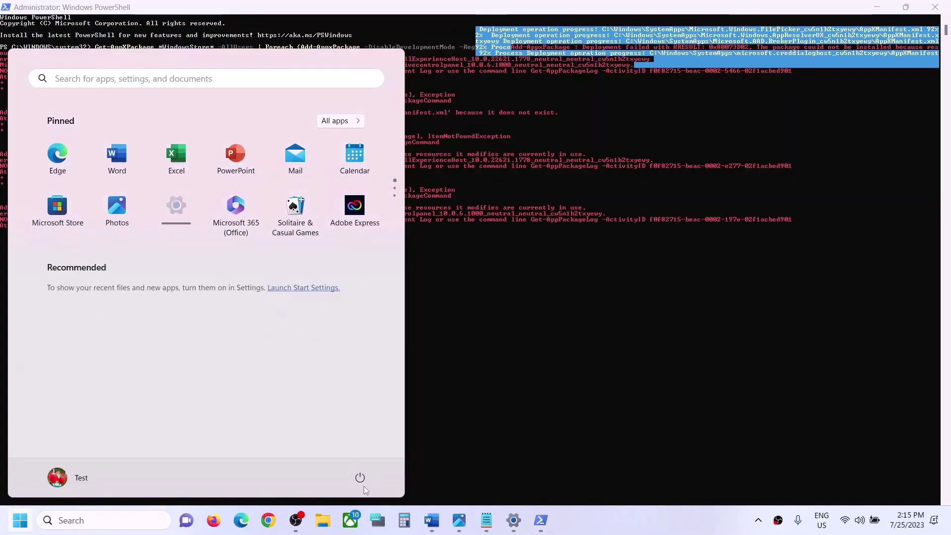
click(365, 487)
key(Escape)
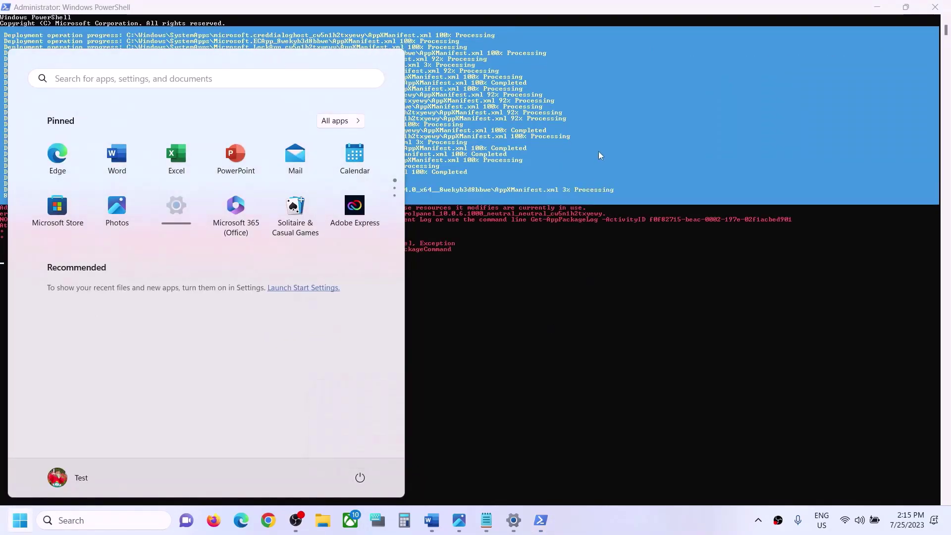
click(503, 214)
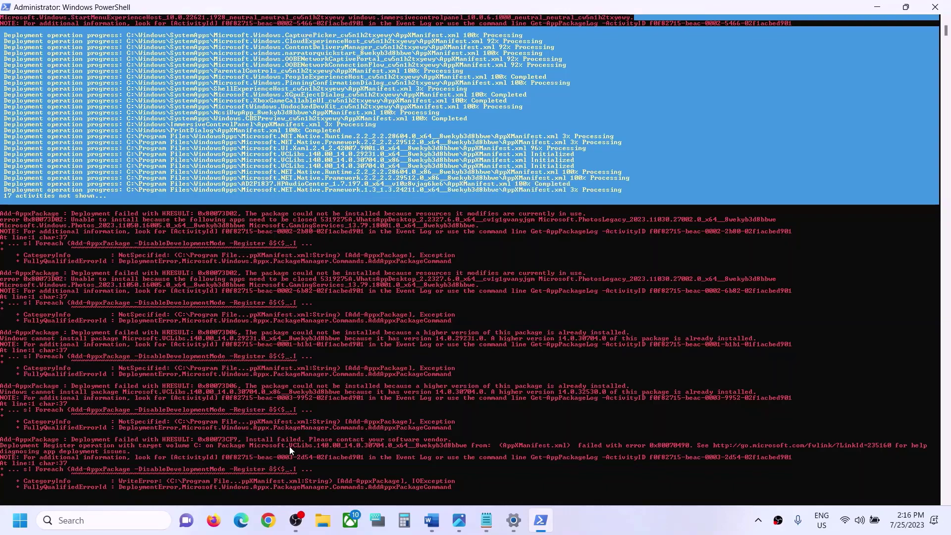
click(20, 520)
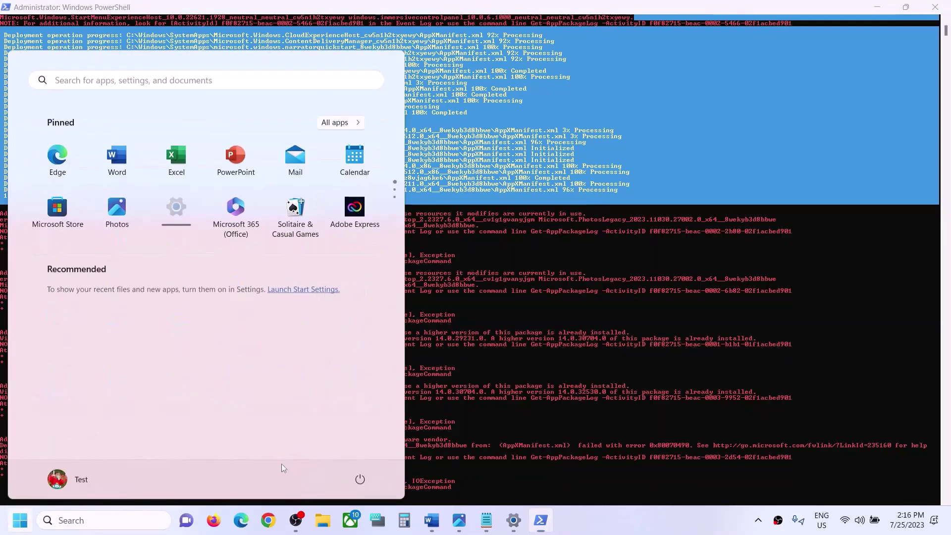
click(370, 483)
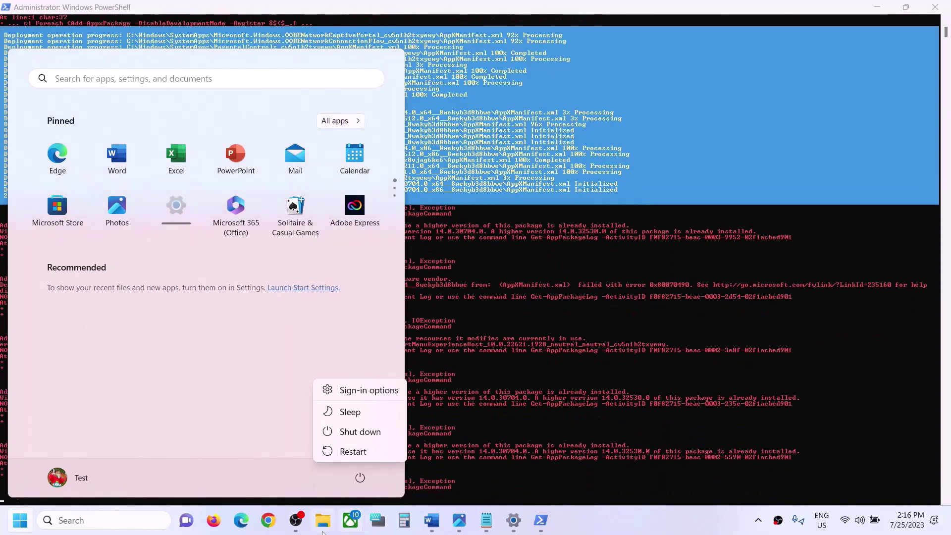
click(540, 520)
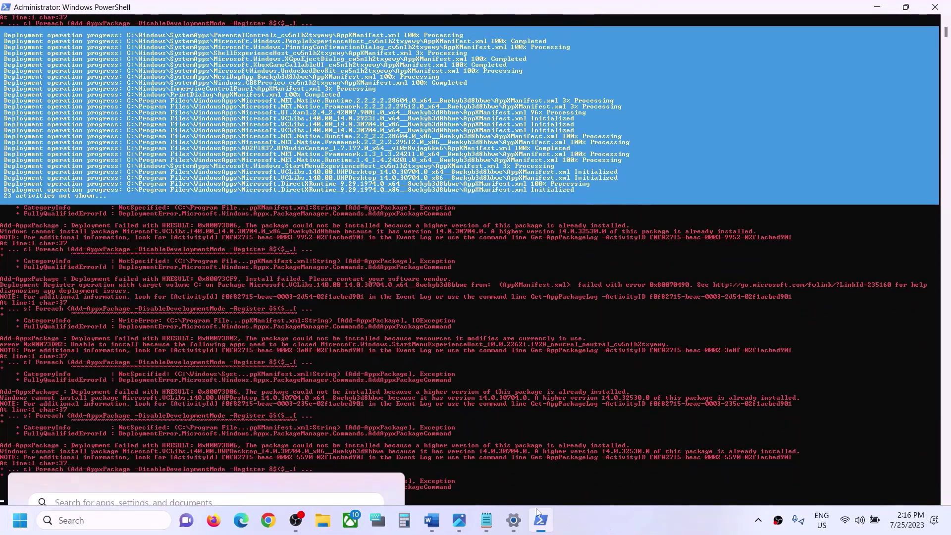
Switch to Word and copy the Step 7 command Get-AppxPackage -allusers *WindowsStore* | Remove-AppxPackage
click(432, 519)
scroll(293, 270, down, 5)
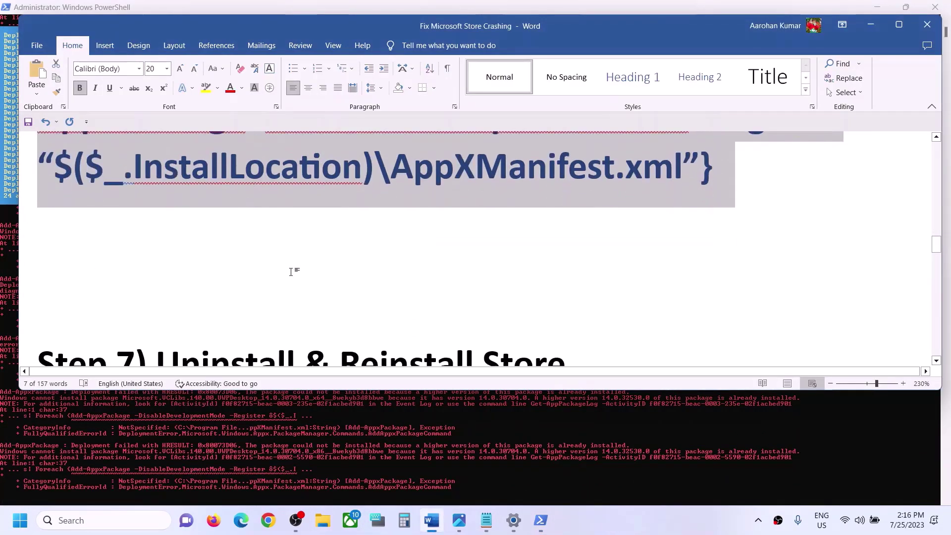
scroll(293, 273, down, 3)
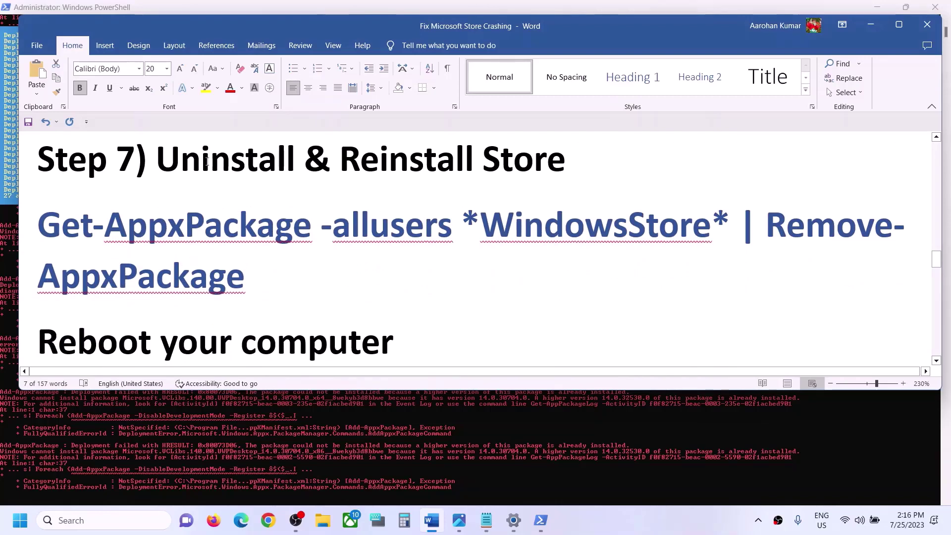
drag(257, 292, 44, 233)
key(ctrl+c)
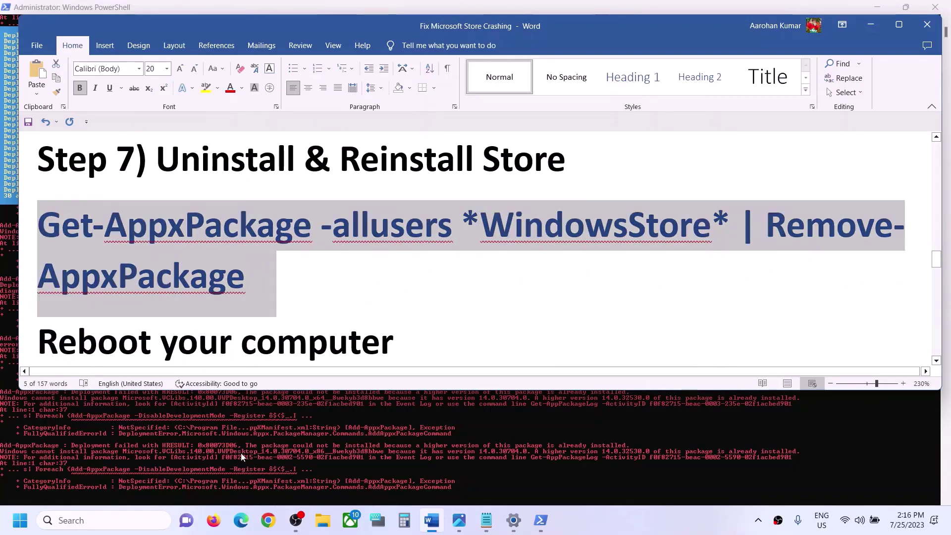
Find "powershell" with Windows search, open a second Windows PowerShell window as administrator and maximize it
click(103, 524)
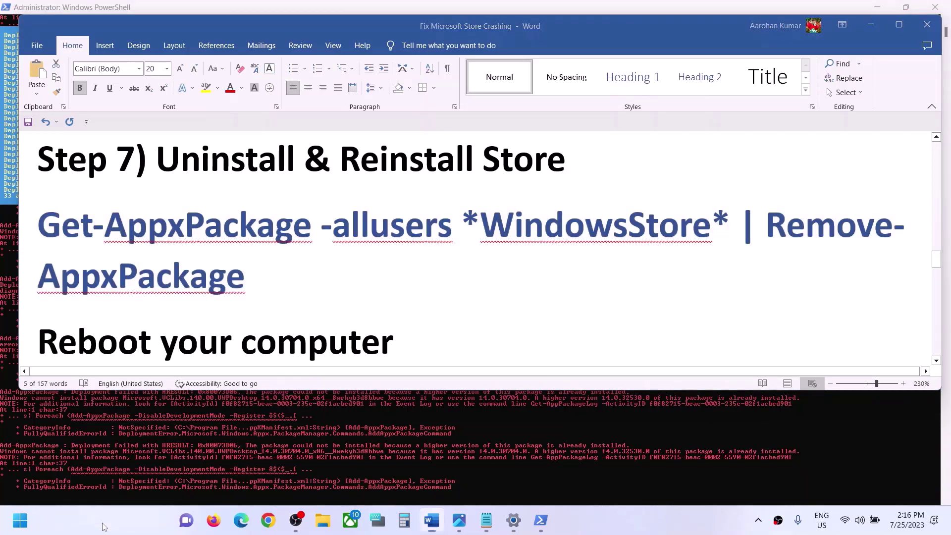
text(powershell)
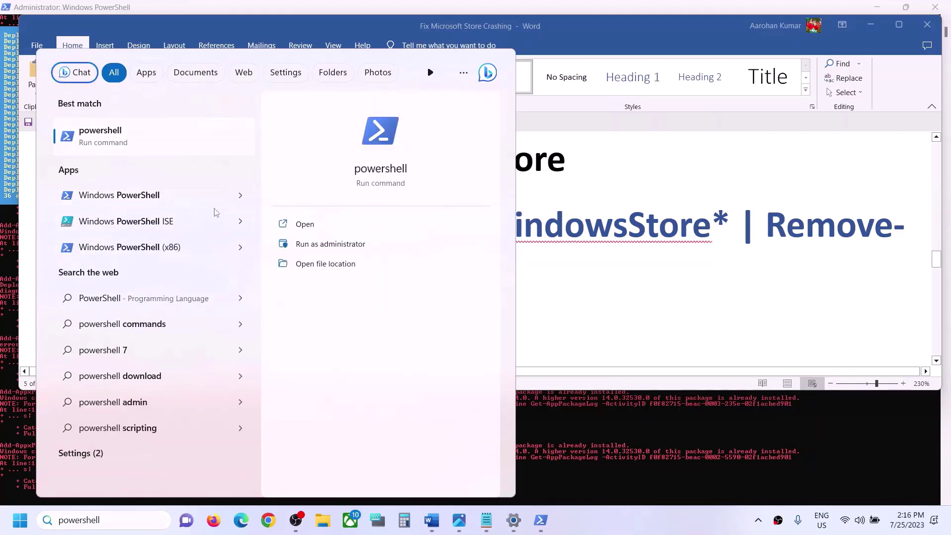
right_click(148, 200)
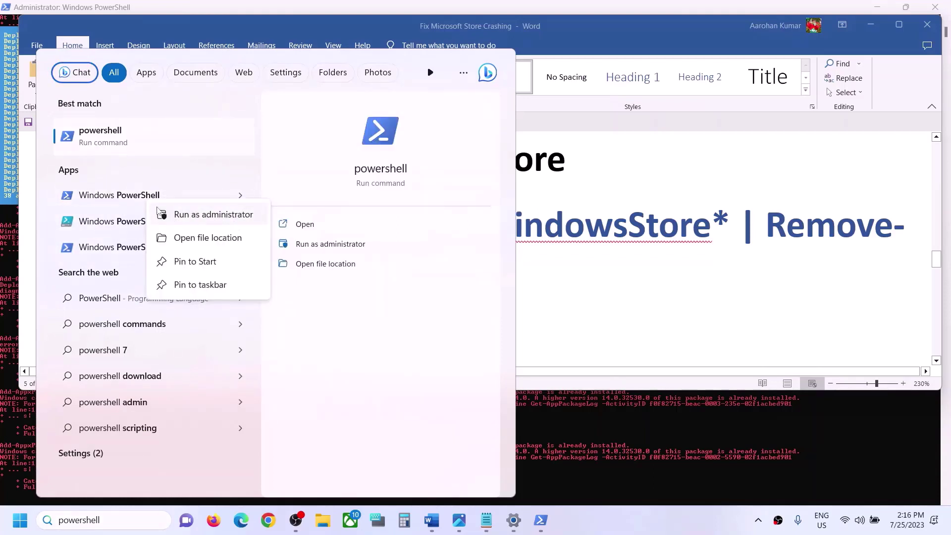
click(218, 214)
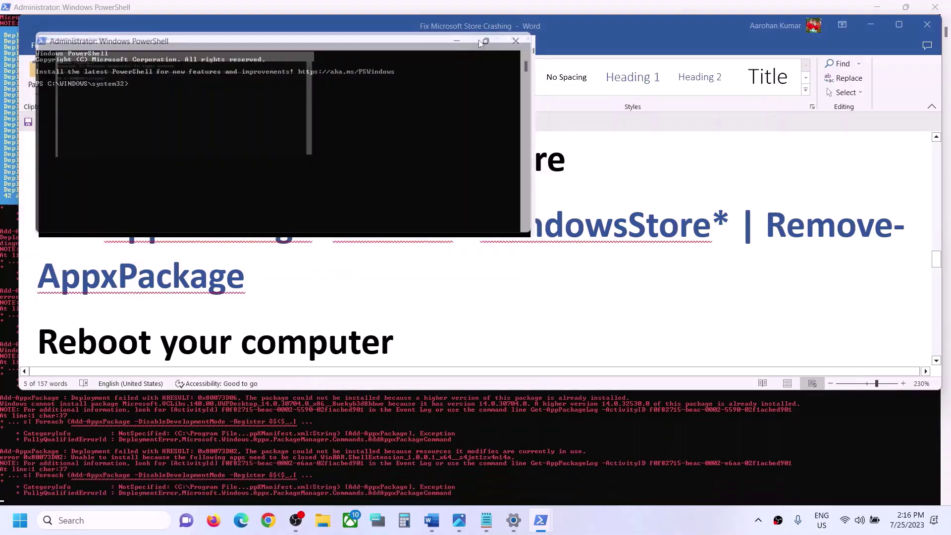
double_click(478, 40)
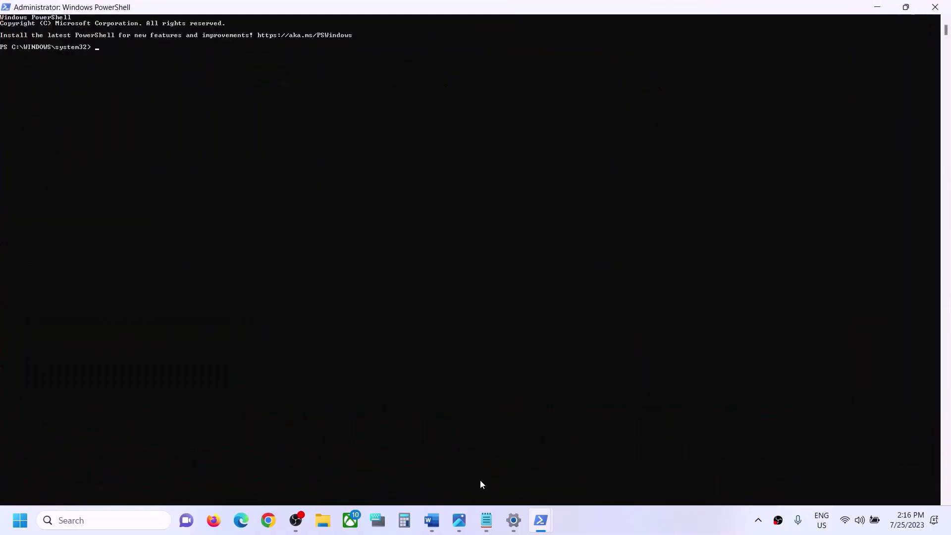
Run Get-AppxPackage -allusers *WindowsStore* | Remove-AppxPackage in the new PowerShell window, then search Windows for "store" to check for the app
click(438, 529)
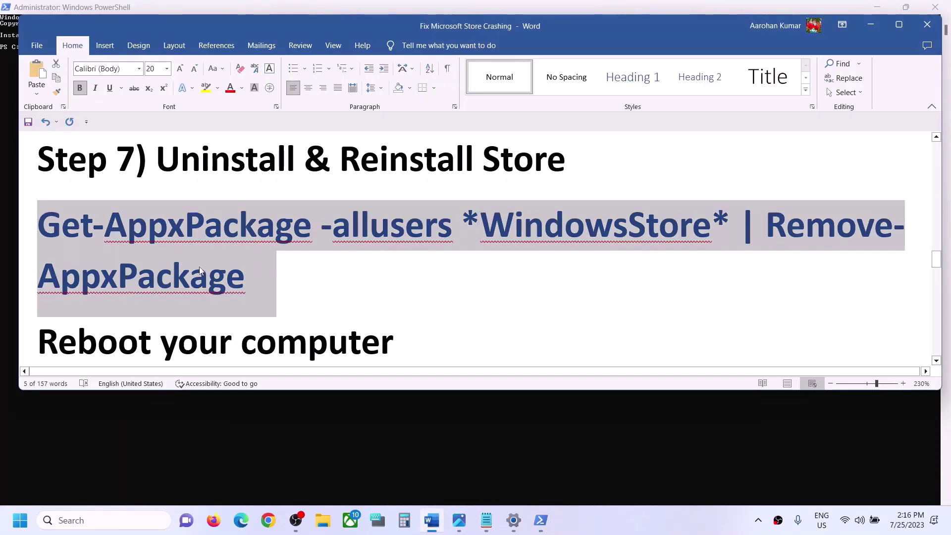
mouse_move(541, 520)
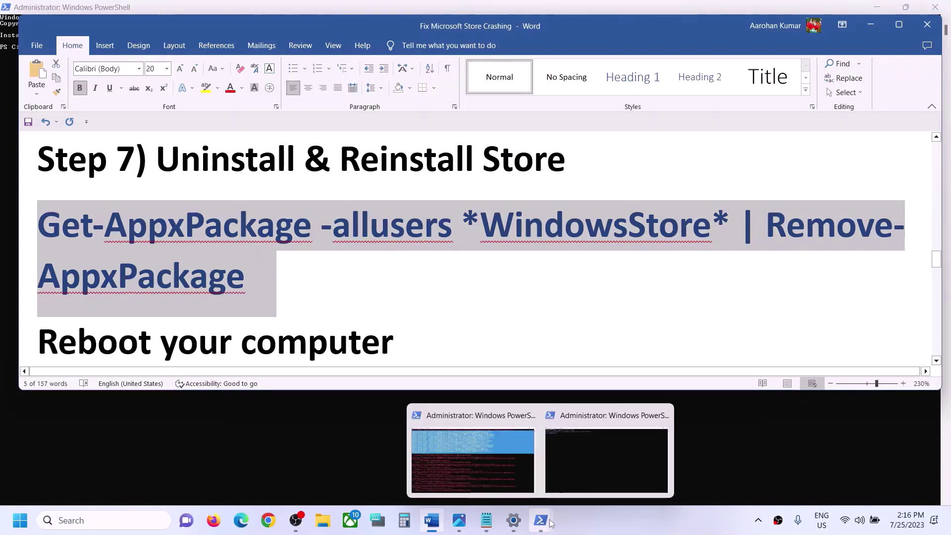
click(565, 416)
key(ctrl+v)
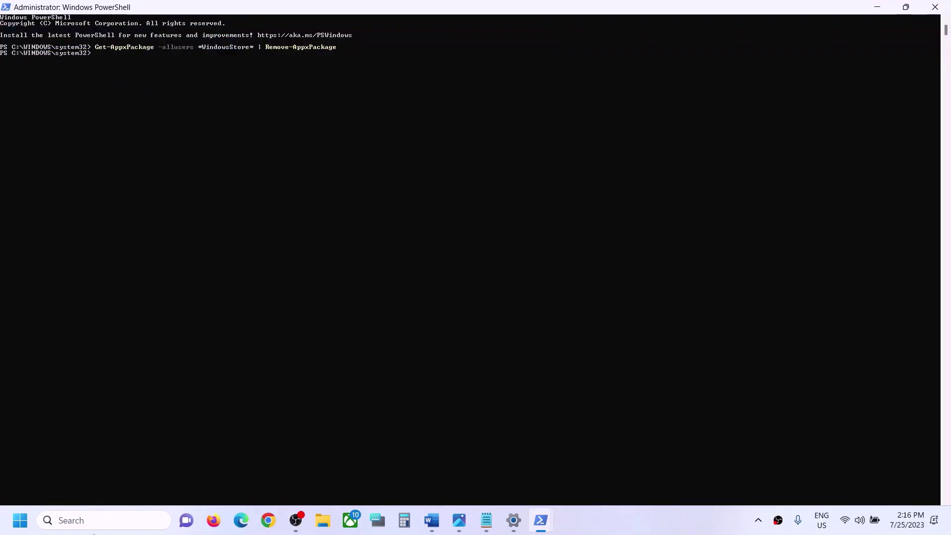
text(tore)
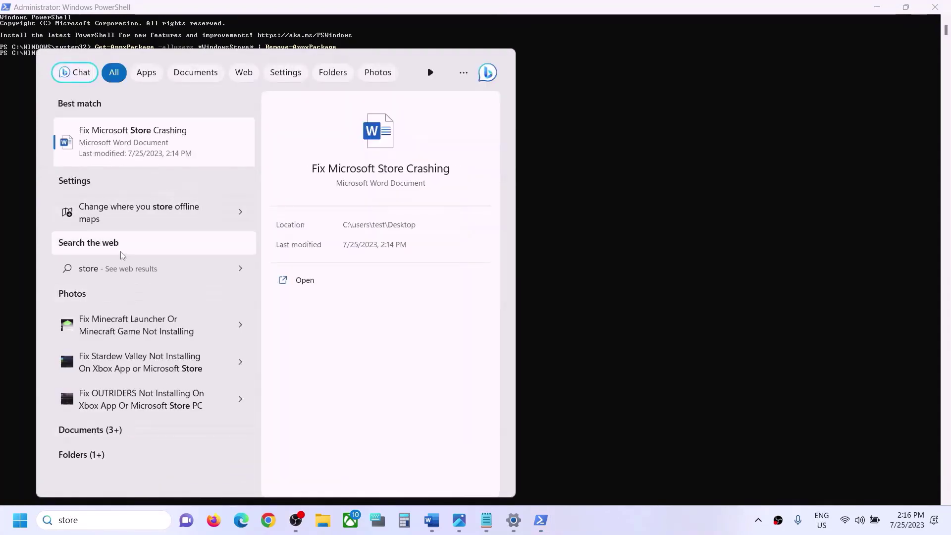
click(650, 207)
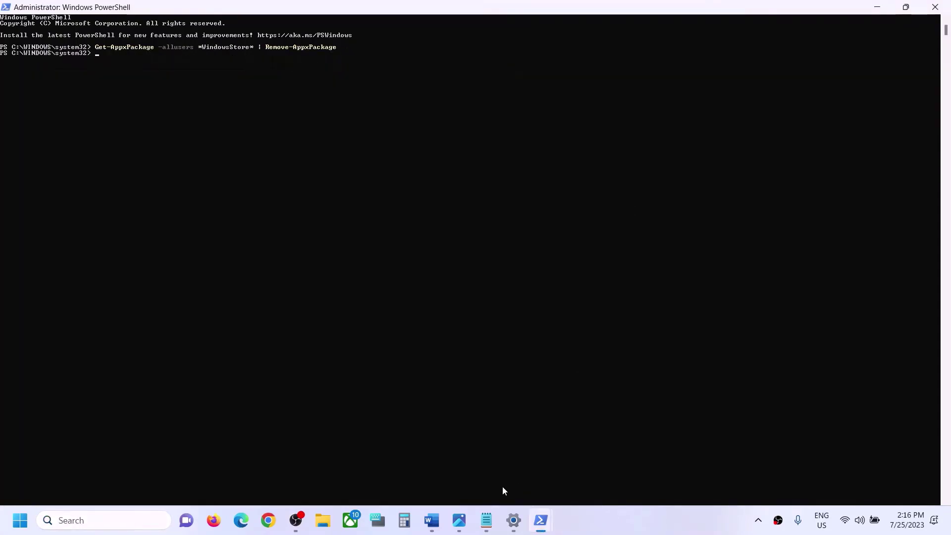
Highlight the "Reboot your computer" line in the Word document and look at the Start menu's power options without restarting
click(431, 520)
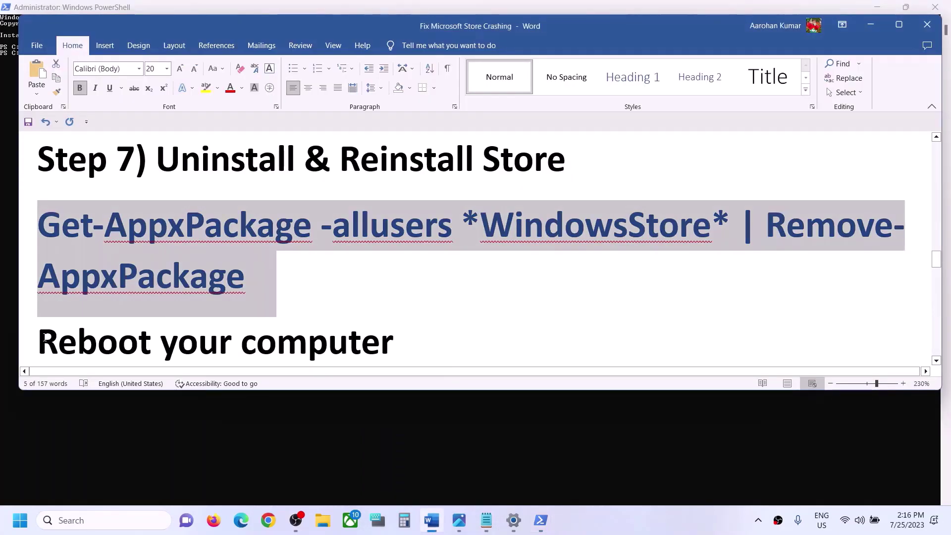
triple_click(45, 338)
click(20, 520)
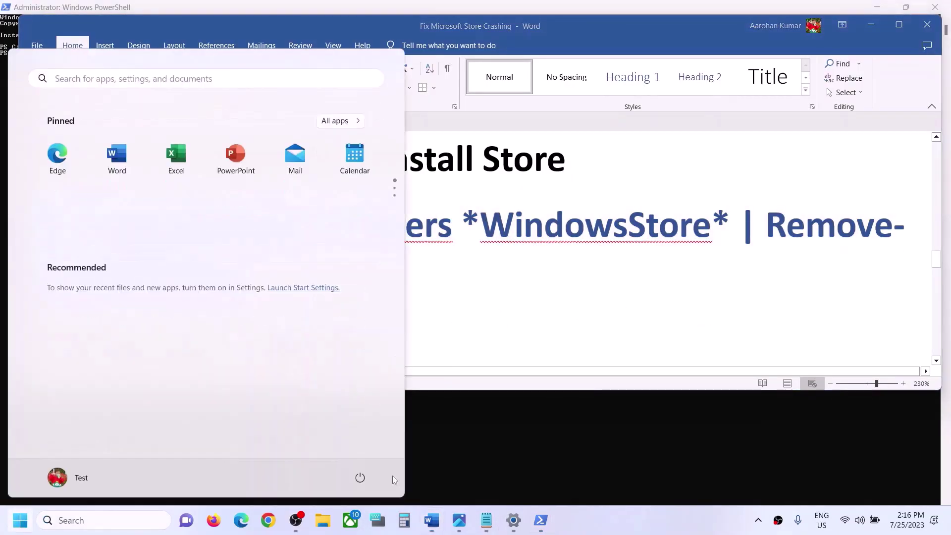
click(359, 477)
click(507, 305)
click(524, 269)
Copy the Step 7 reinstall command Get-AppxPackage -allusers *WindowsStore* | Foreach {Add-AppxPackage -DisableDevelopmentMode -Register “$($_.InstallLocation)\AppXManifest.xml”} from the Word document
scroll(389, 285, down, 1)
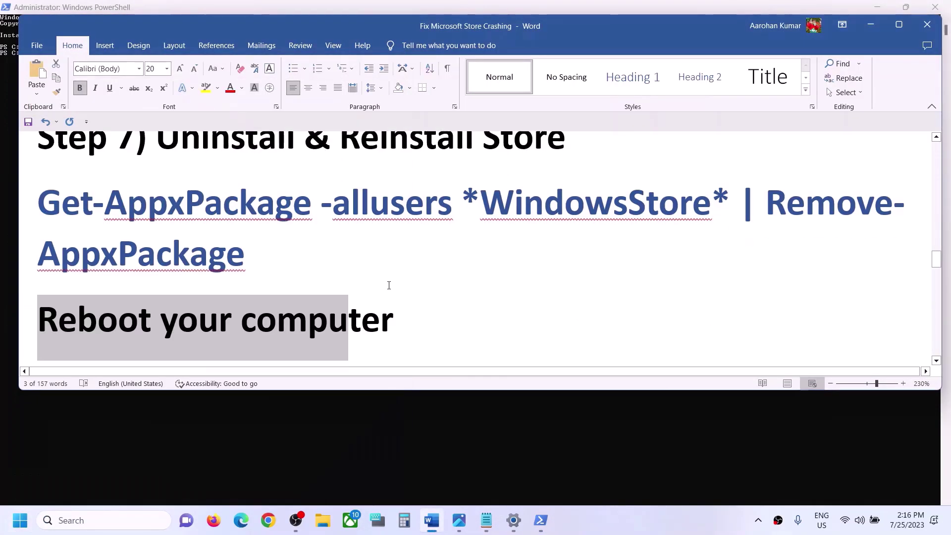
scroll(389, 285, down, 4)
drag(856, 307, 37, 203)
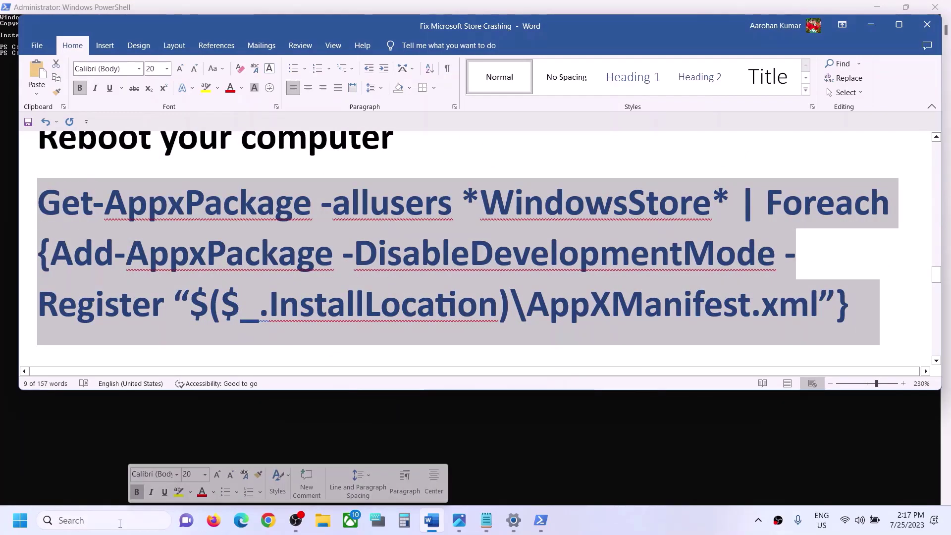
Find "powershell" with Windows search, run Windows PowerShell as administrator, execute the copied Store reinstall command and close that window
click(120, 523)
text(powers)
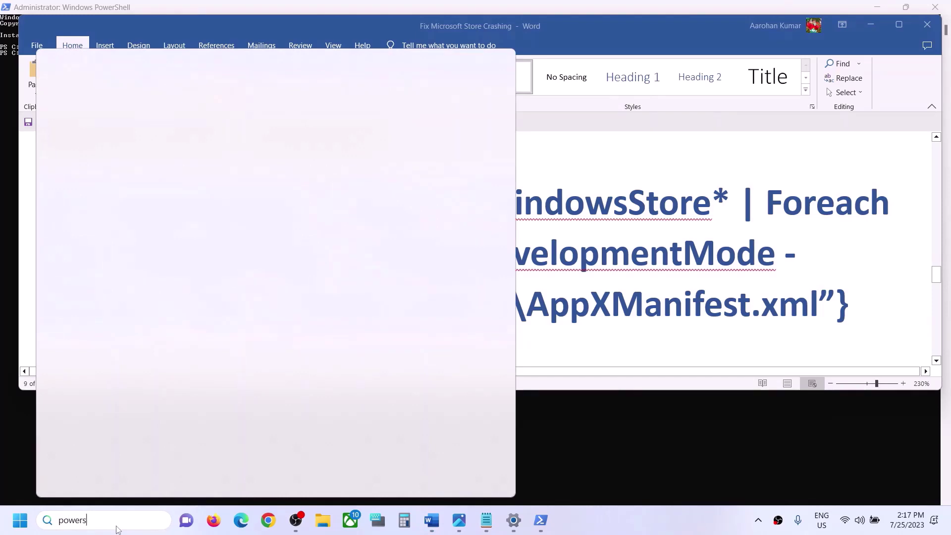
text(hell)
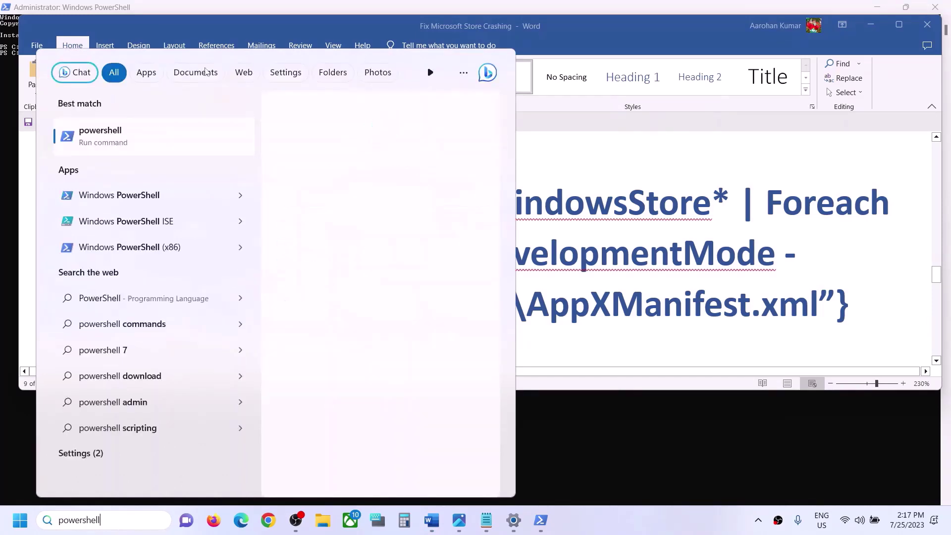
right_click(160, 207)
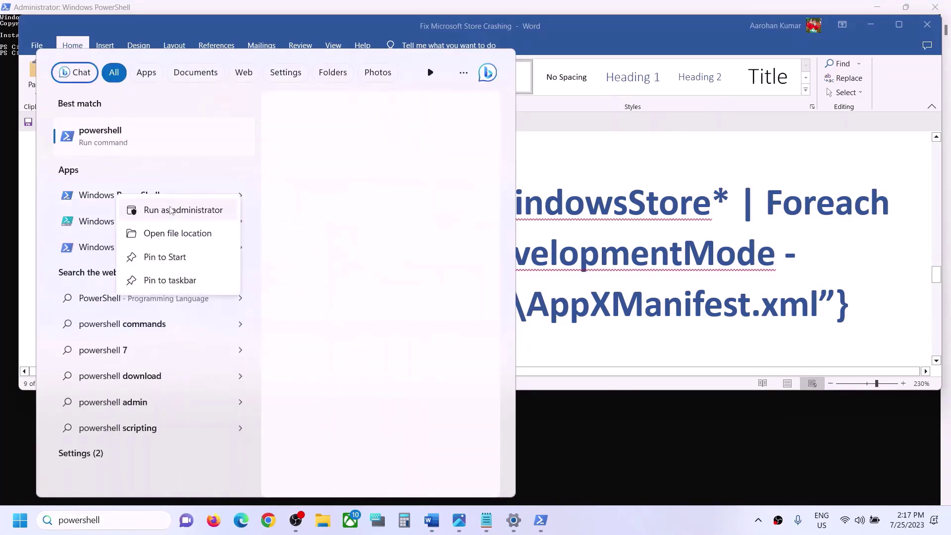
click(163, 211)
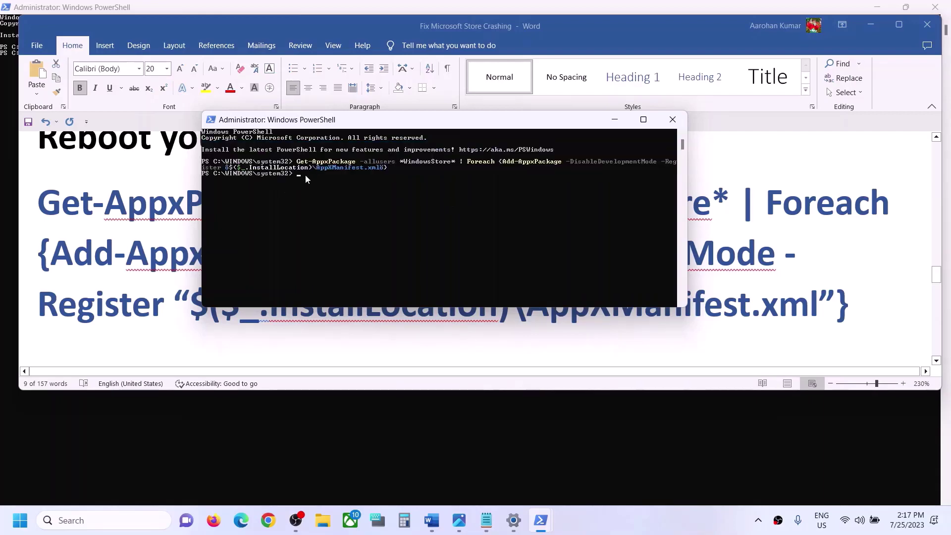
click(672, 119)
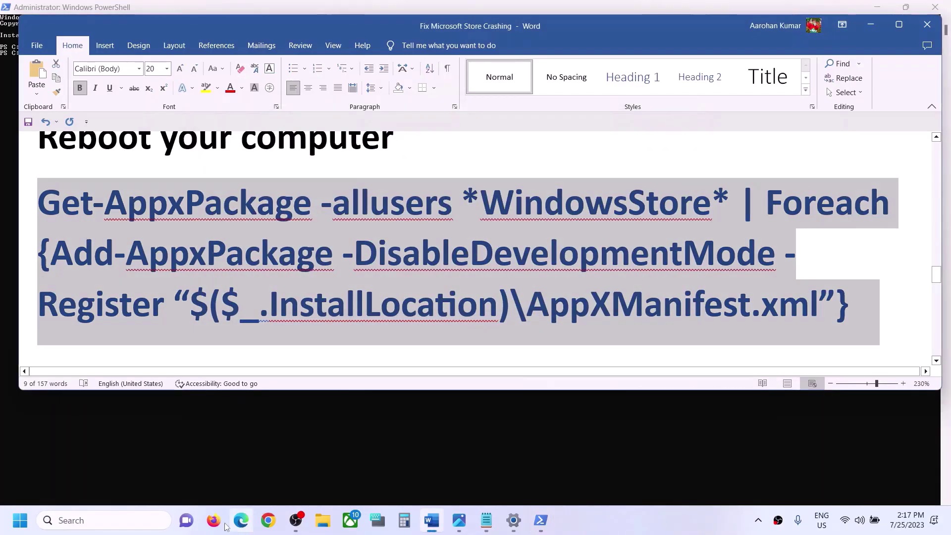
Search Windows for "store" and open the Microsoft Store app
click(111, 522)
text(store)
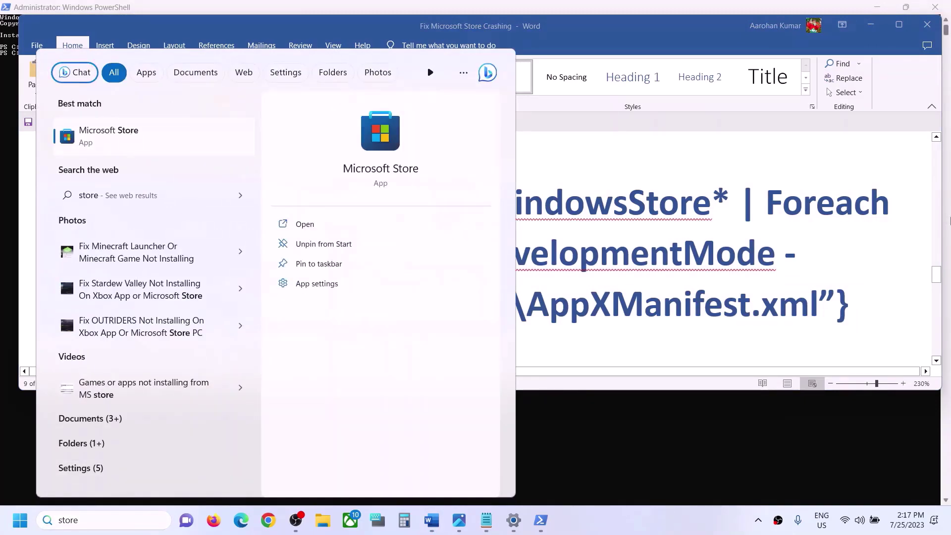
key(Return)
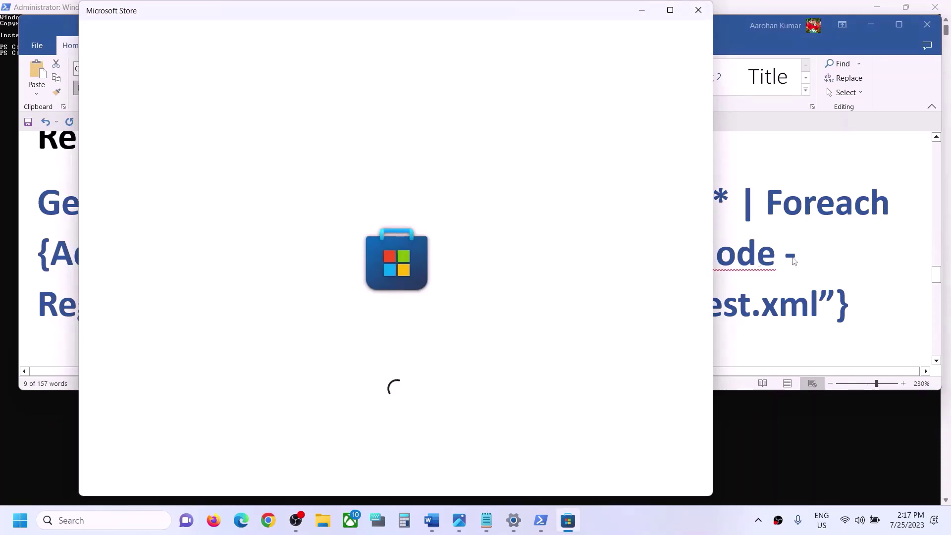
Return to Word at Step 8, then find "cmd" with Windows search and run it as administrator
click(794, 261)
scroll(285, 283, down, 5)
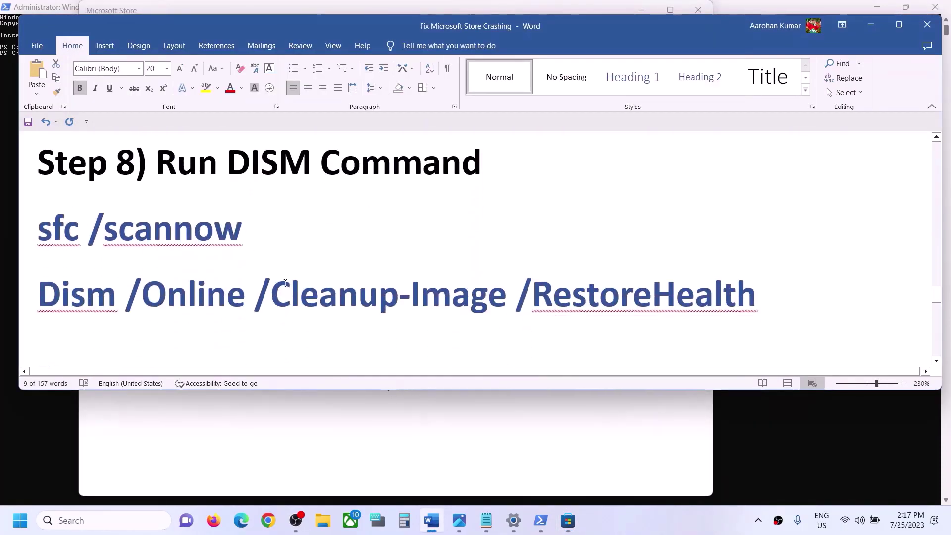
click(113, 516)
text(cmd)
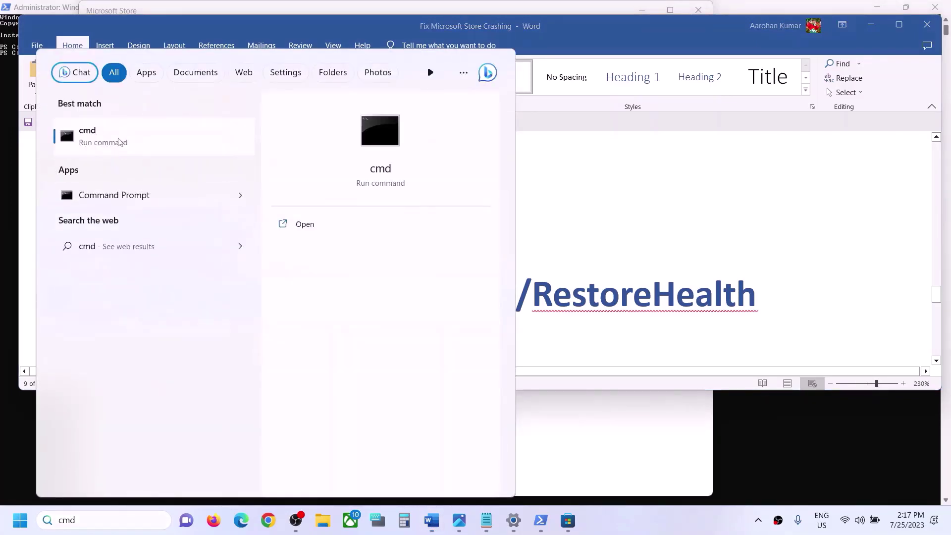
right_click(157, 143)
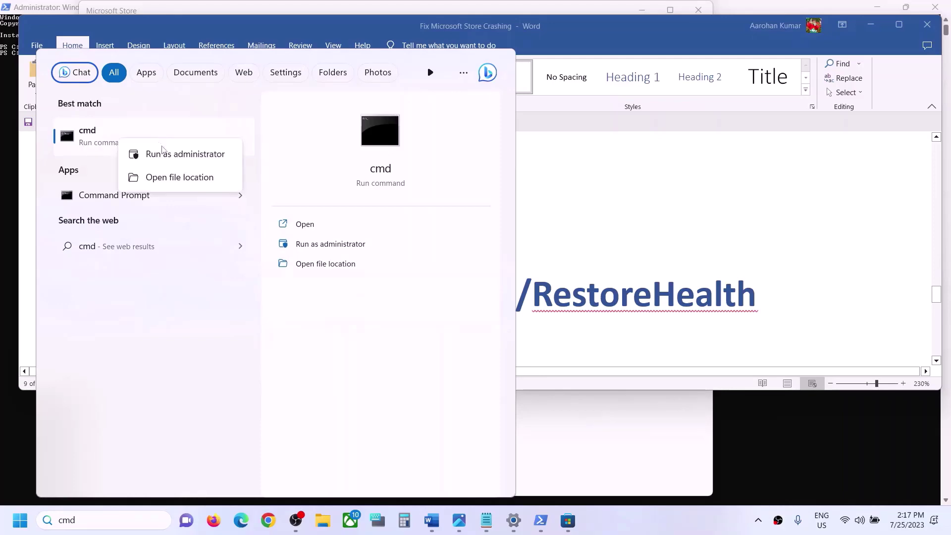
click(185, 155)
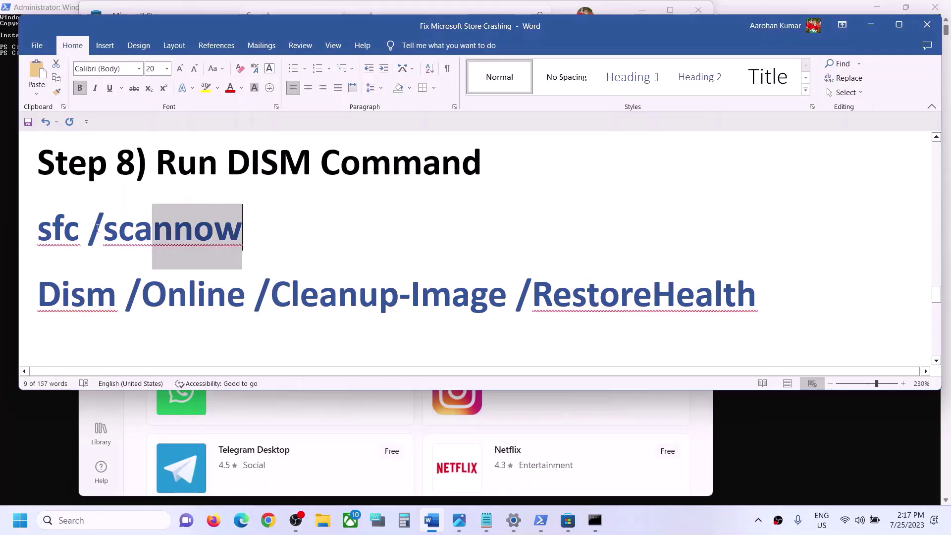
Select the sfc /scannow command in the Word document and run it in the administrator Command Prompt
triple_click(348, 270)
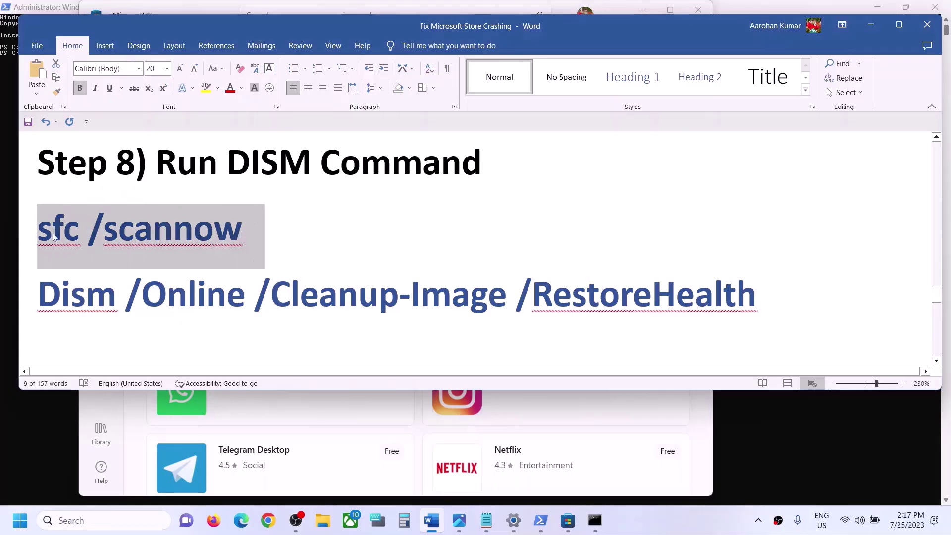
text(sfc /scannow)
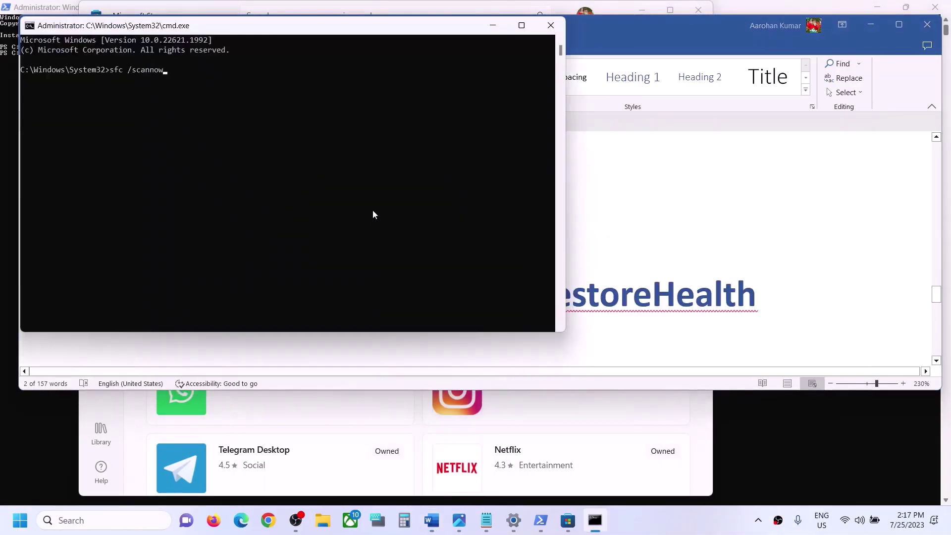
key(Return)
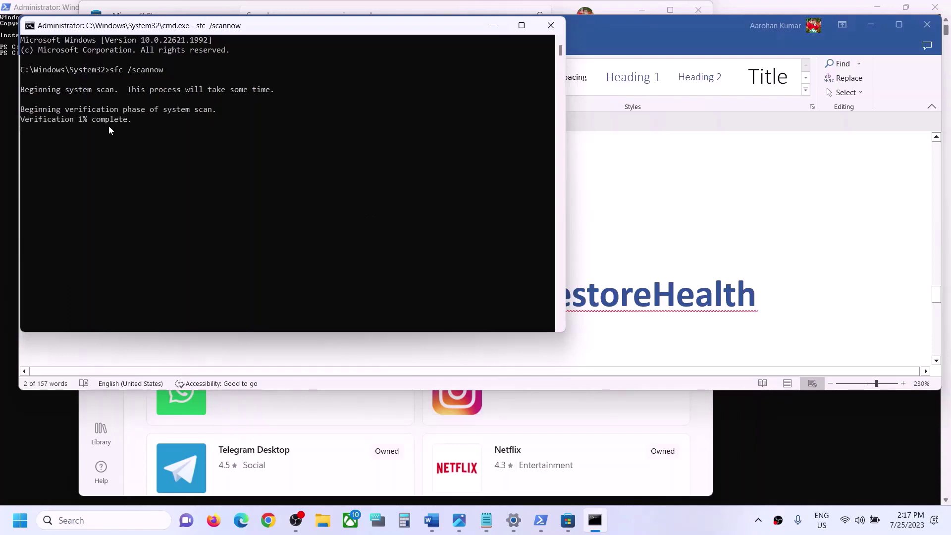
Select the Dism /Online /Cleanup-Image /RestoreHealth command in Word and check the running scan in Command Prompt
click(617, 300)
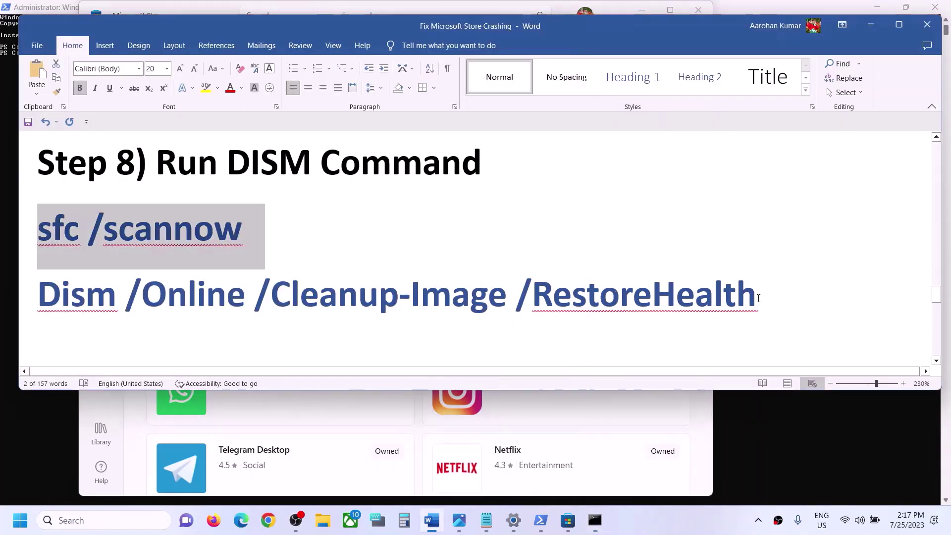
drag(762, 300, 40, 300)
click(594, 520)
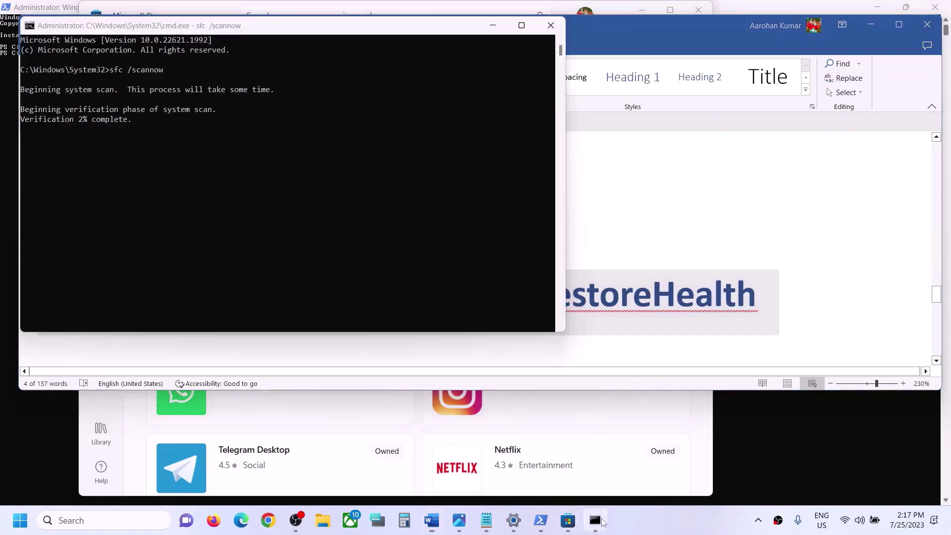
click(179, 352)
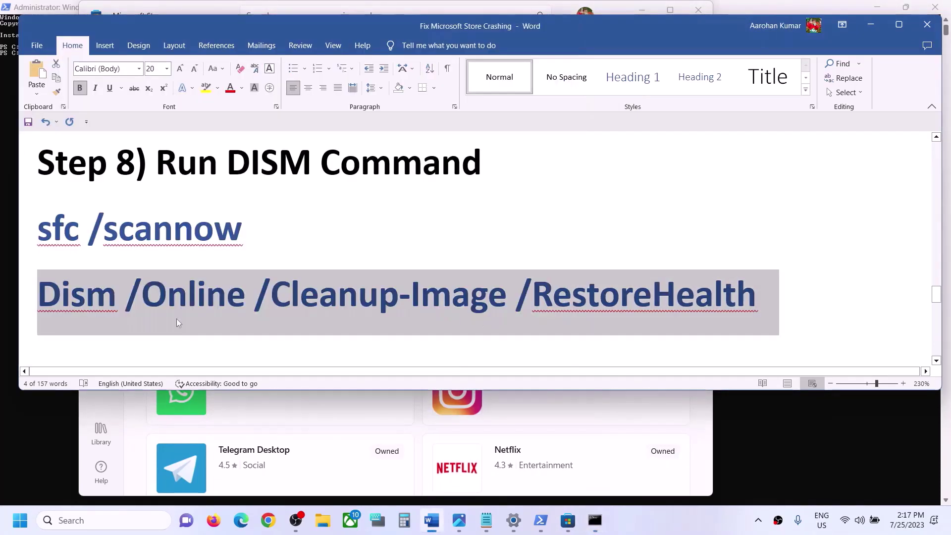
click(99, 304)
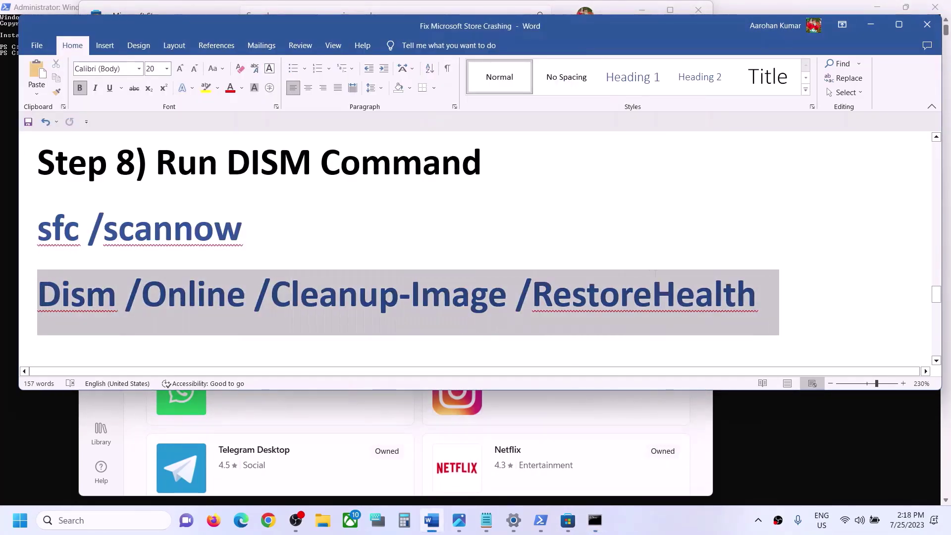
Look at the Restart entry in the Start menu's power options, then dismiss the menu
click(20, 519)
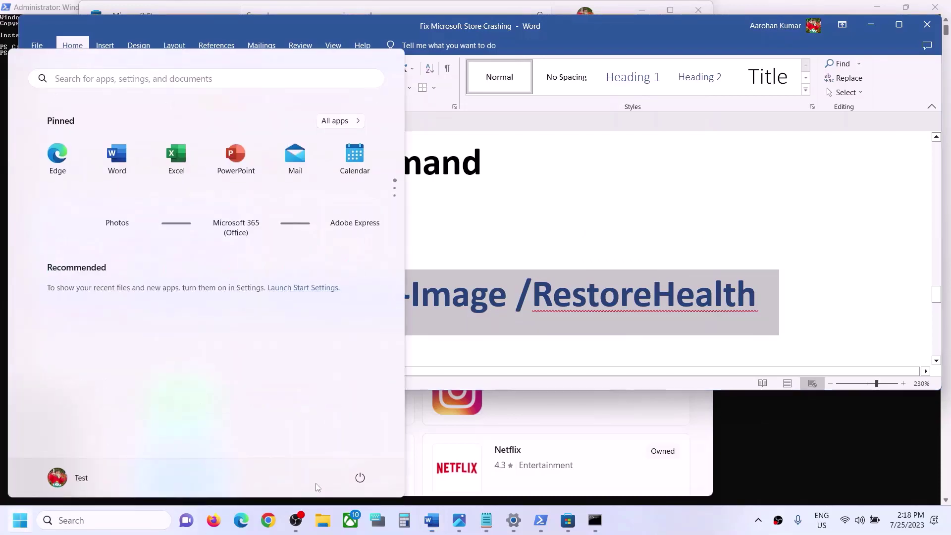
click(360, 478)
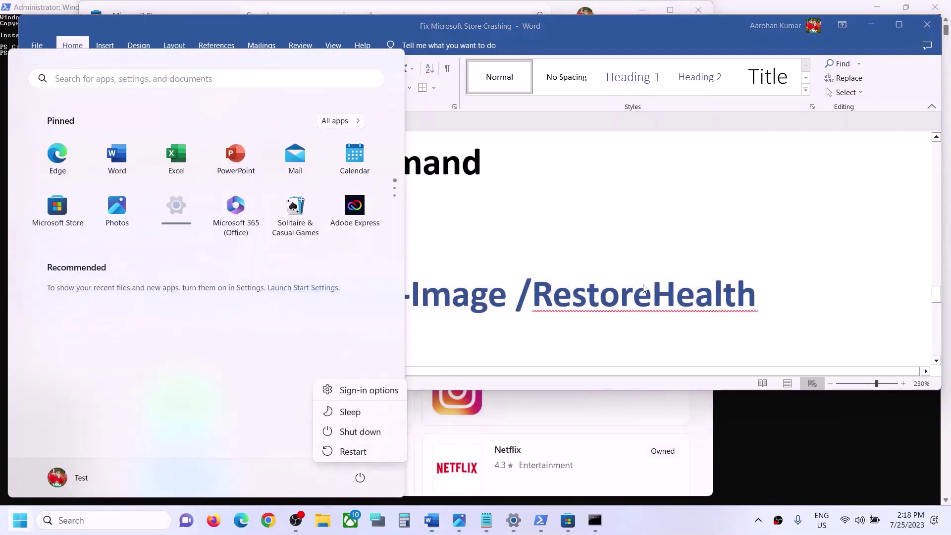
key(Escape)
key(Escape)
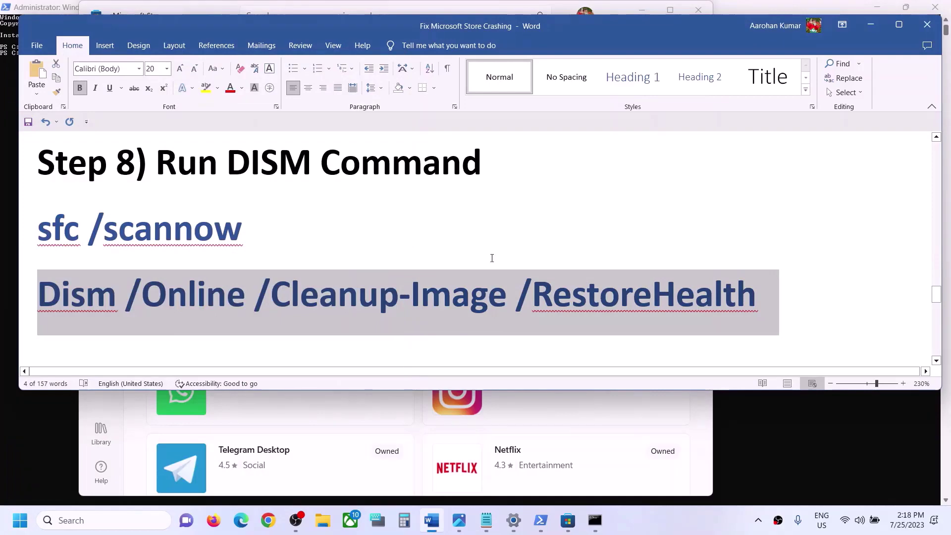
Copy the inetcpl.cpl command from the Step 9 heading in the Word document
scroll(492, 257, down, 1)
scroll(419, 280, down, 3)
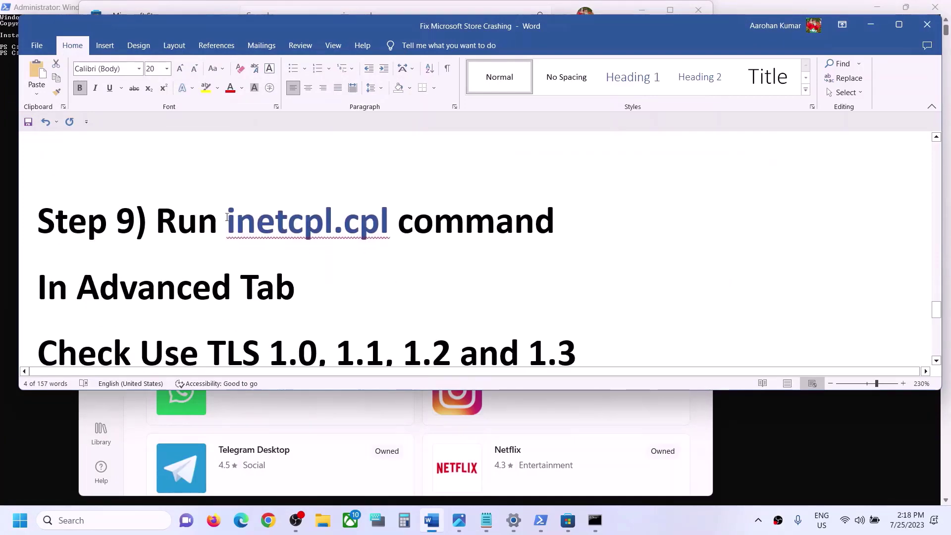
drag(227, 221, 396, 220)
key(ctrl+c)
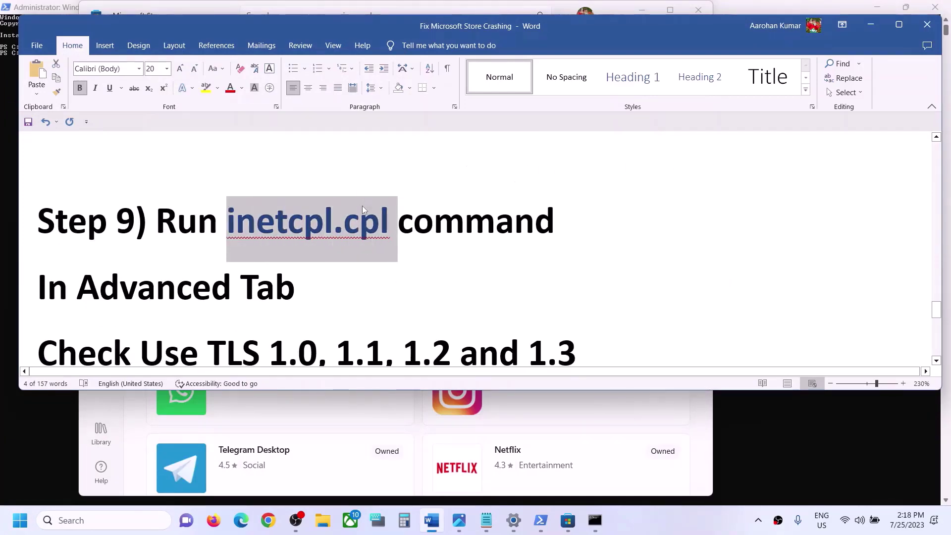
Search Windows for the copied inetcpl.cpl and open the matching Control Panel item
click(132, 525)
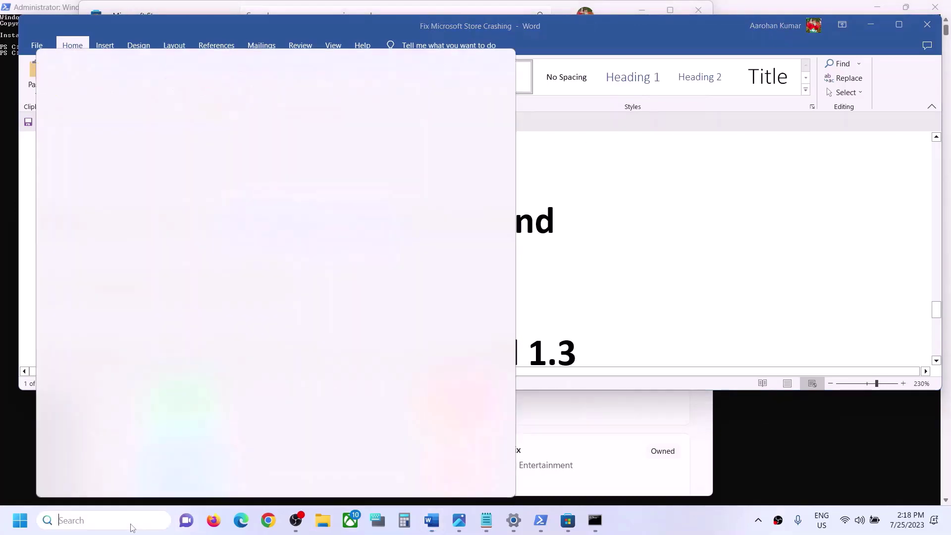
key(ctrl+v)
drag(118, 523, 58, 520)
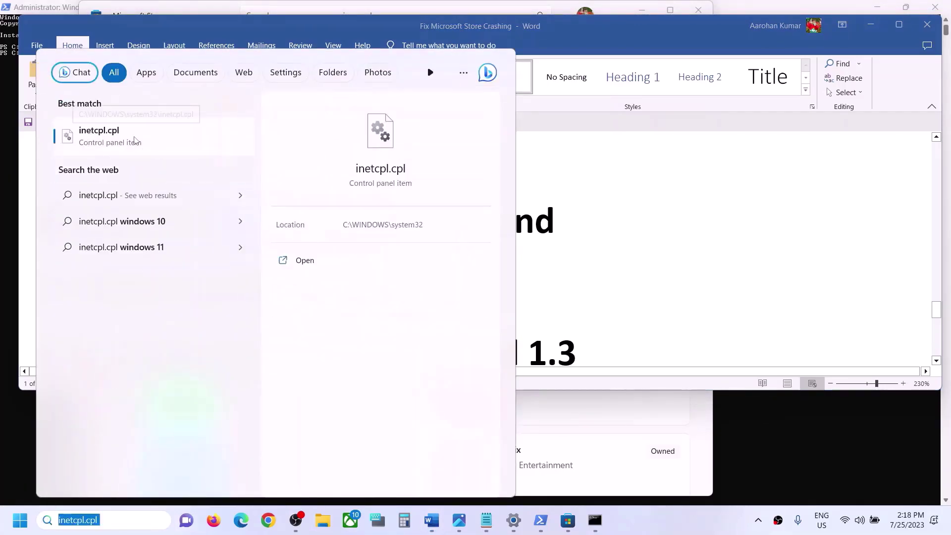
click(89, 138)
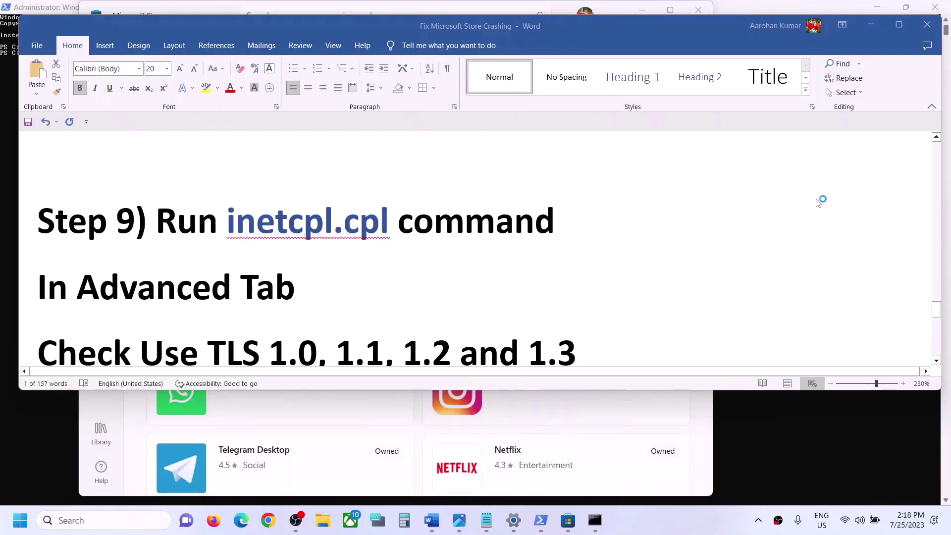
Check the Use TLS 1.0, 1.1, 1.2 and 1.3 options in the advanced Internet Properties settings, then accept the dialog
drag(345, 127, 573, 129)
click(628, 189)
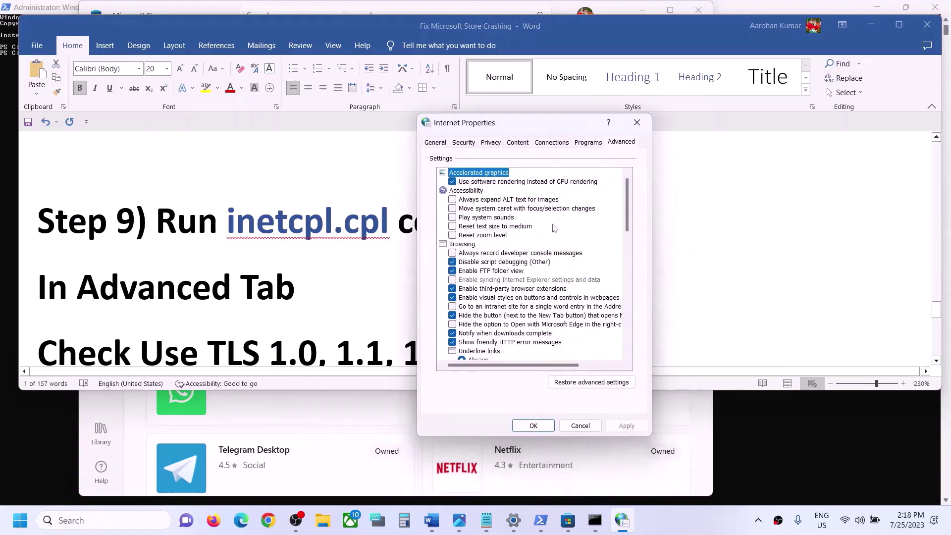
scroll(553, 320, down, 3)
scroll(553, 322, down, 5)
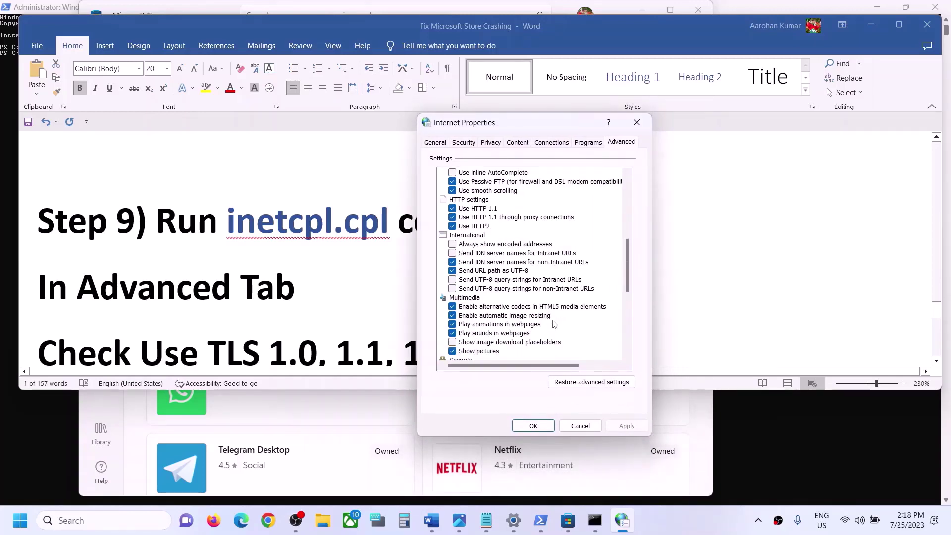
scroll(553, 324, down, 7)
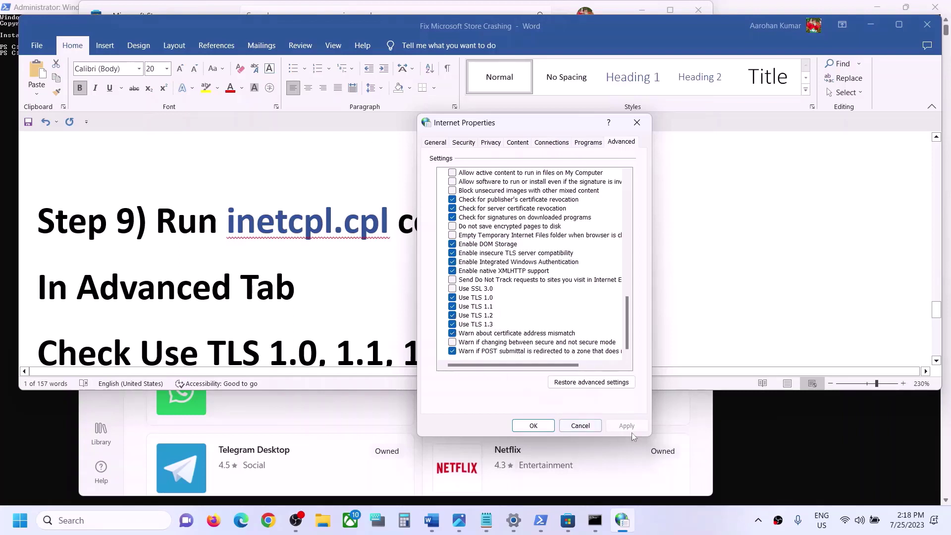
click(533, 426)
Review Steps 9 and 10 in the Word document, highlighting the instruction to update Windows with the media creation tool
scroll(276, 240, down, 3)
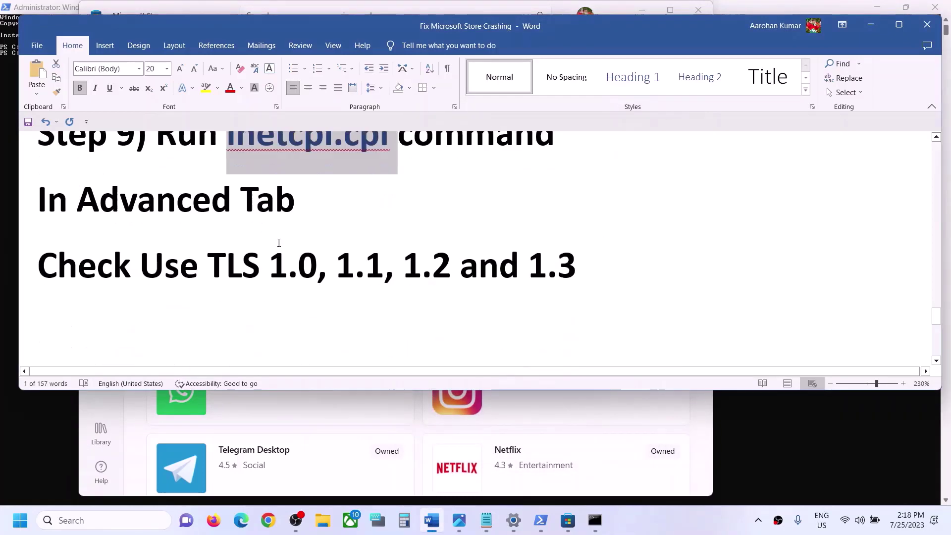
scroll(294, 286, up, 2)
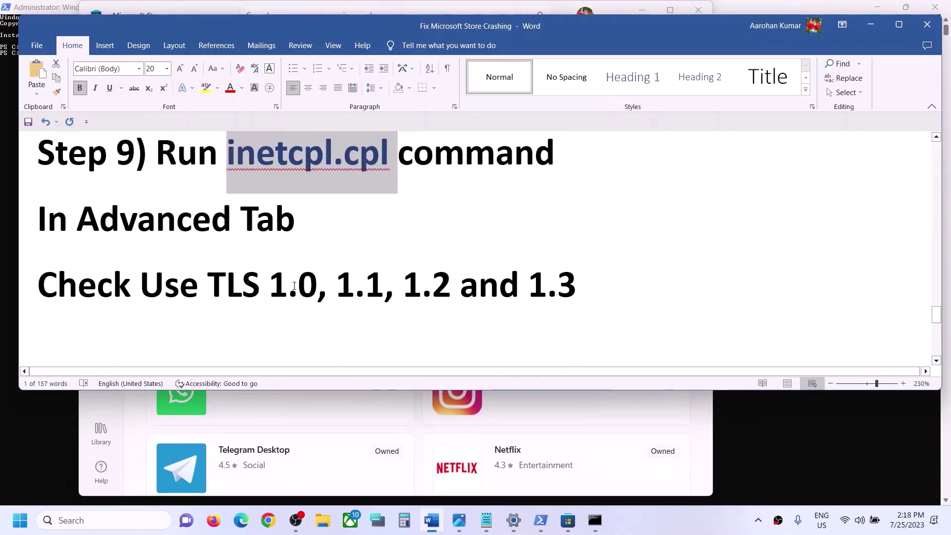
scroll(294, 286, down, 2)
scroll(180, 208, down, 1)
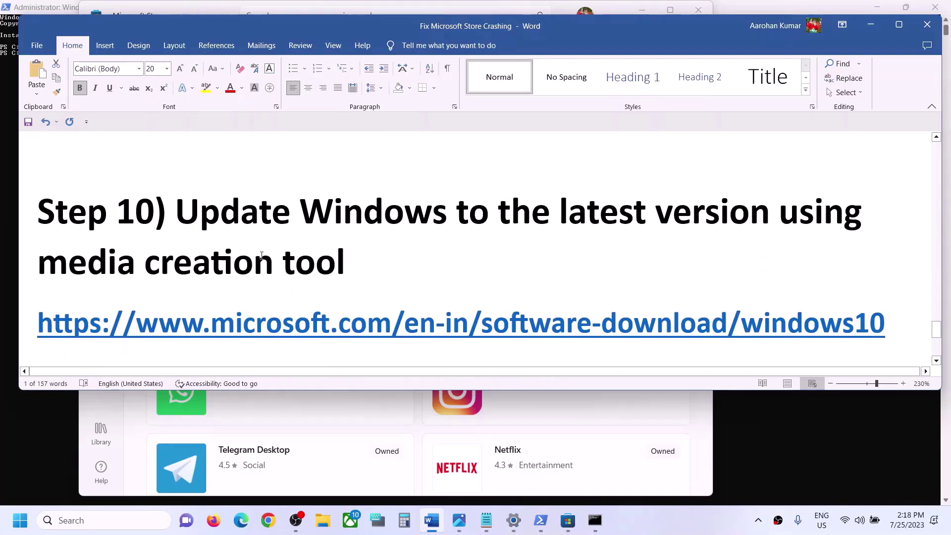
drag(180, 208, 338, 278)
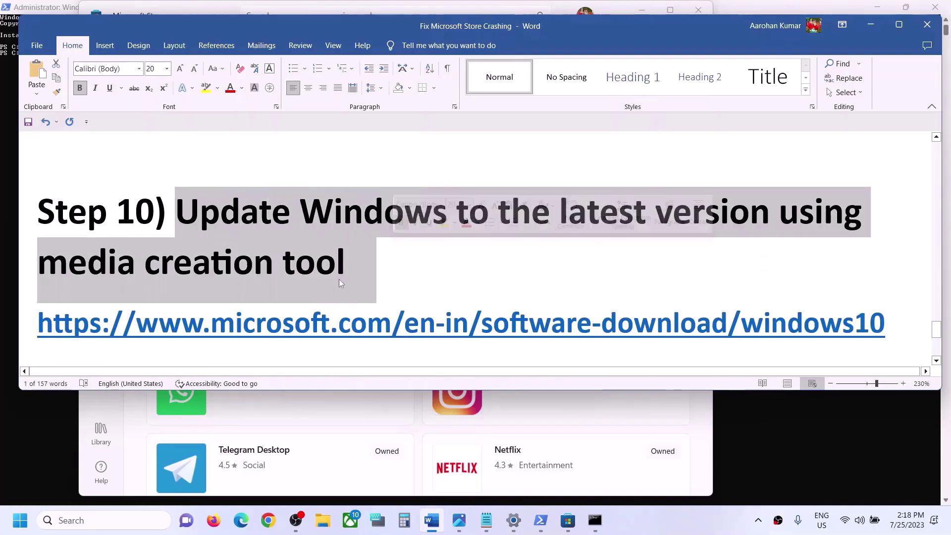
scroll(338, 278, down, 1)
scroll(379, 292, up, 1)
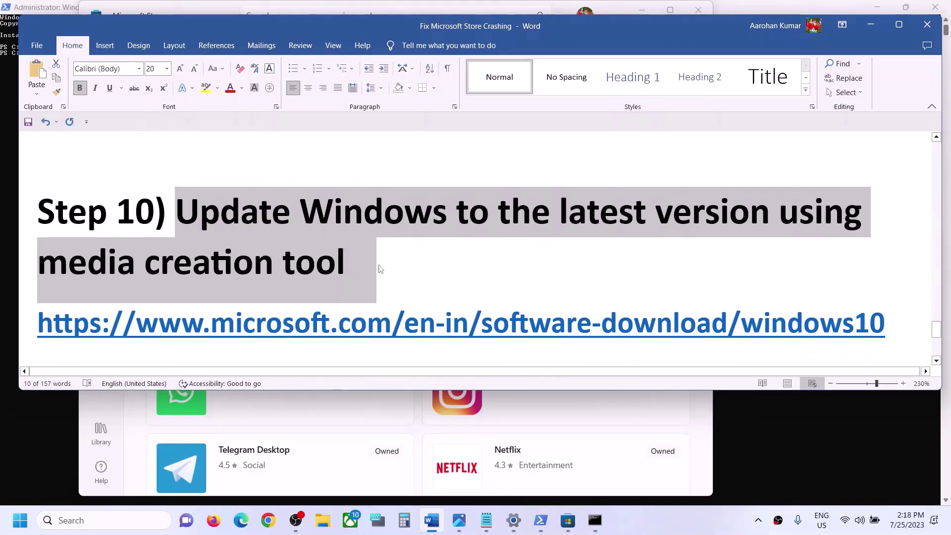
scroll(380, 270, down, 1)
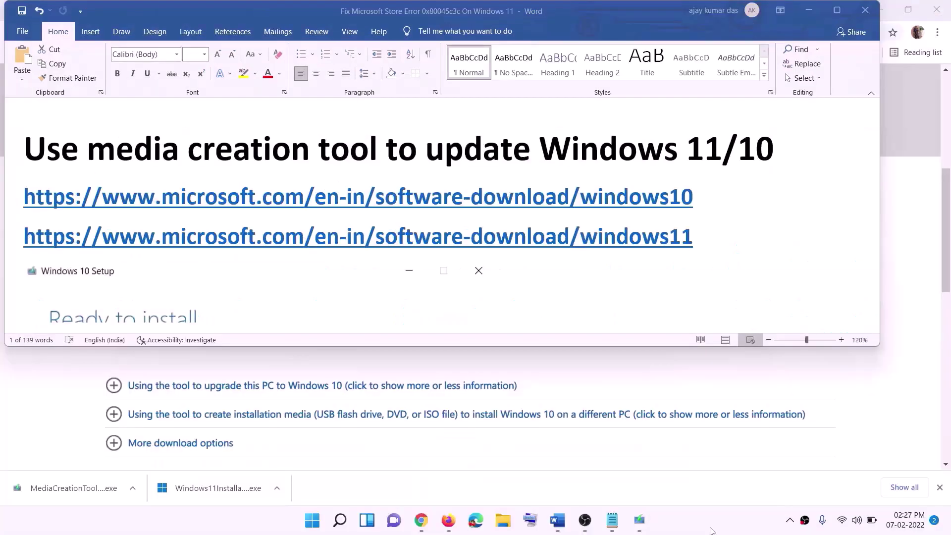
Highlight the Windows 10 and Windows 11 software-download links in the Word document
click(701, 199)
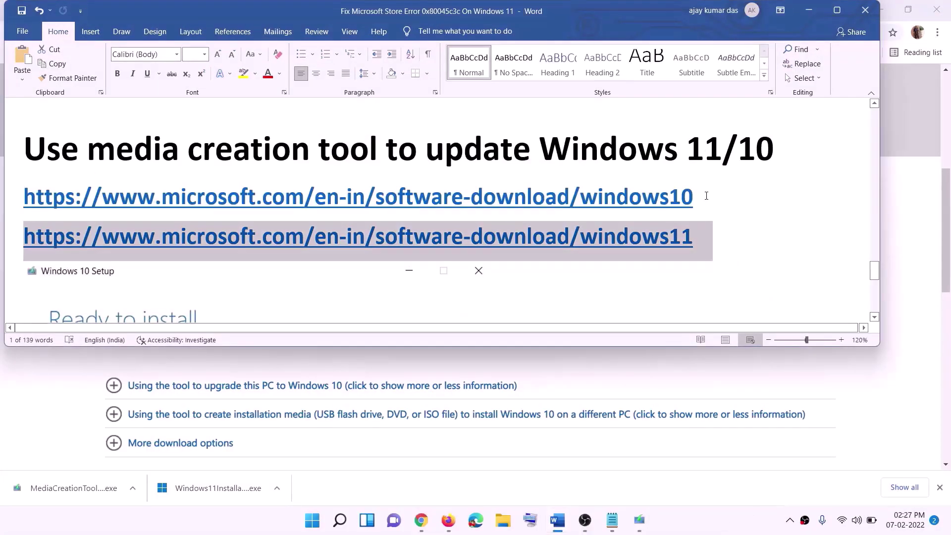
drag(707, 197, 257, 194)
drag(707, 237, 25, 237)
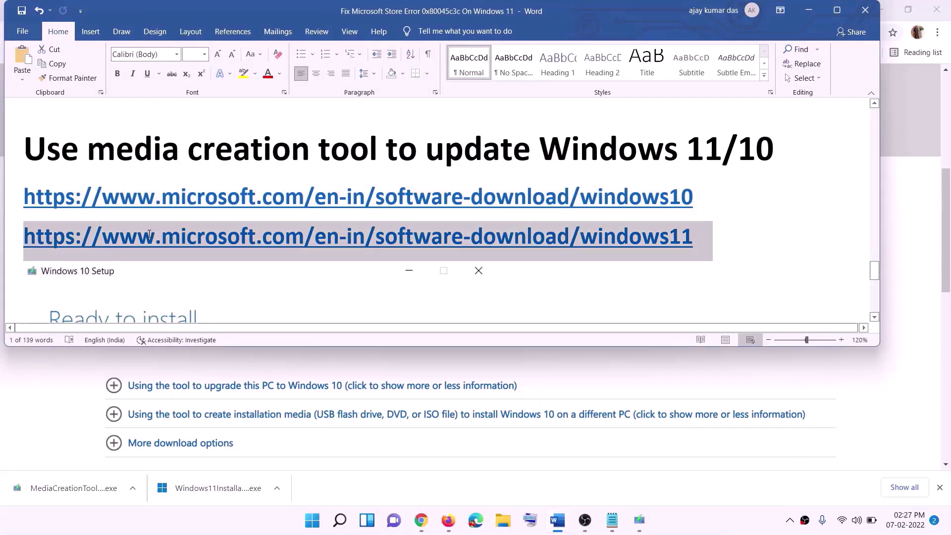
Minimize Word and examine the Create Windows 10 installation media section on the Microsoft download page in Chrome
click(808, 10)
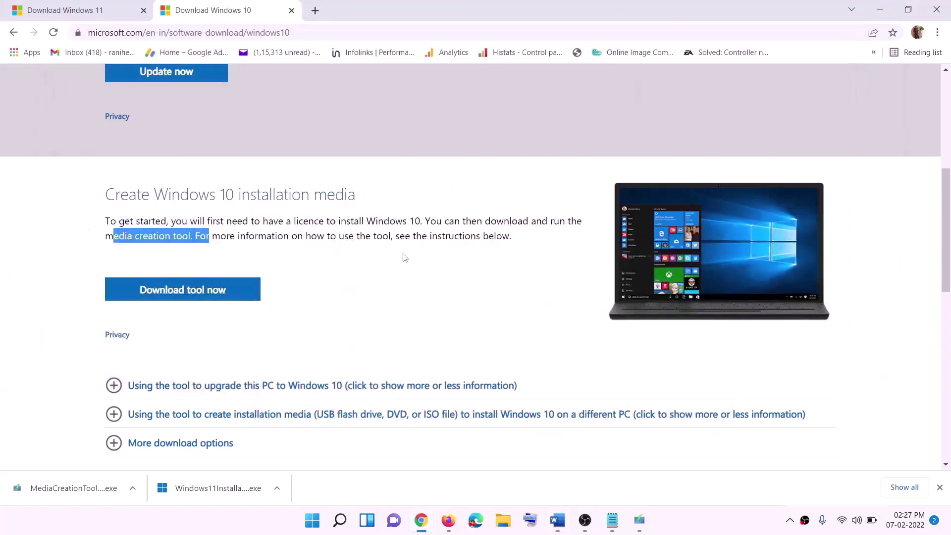
scroll(406, 228, up, 5)
scroll(320, 275, down, 5)
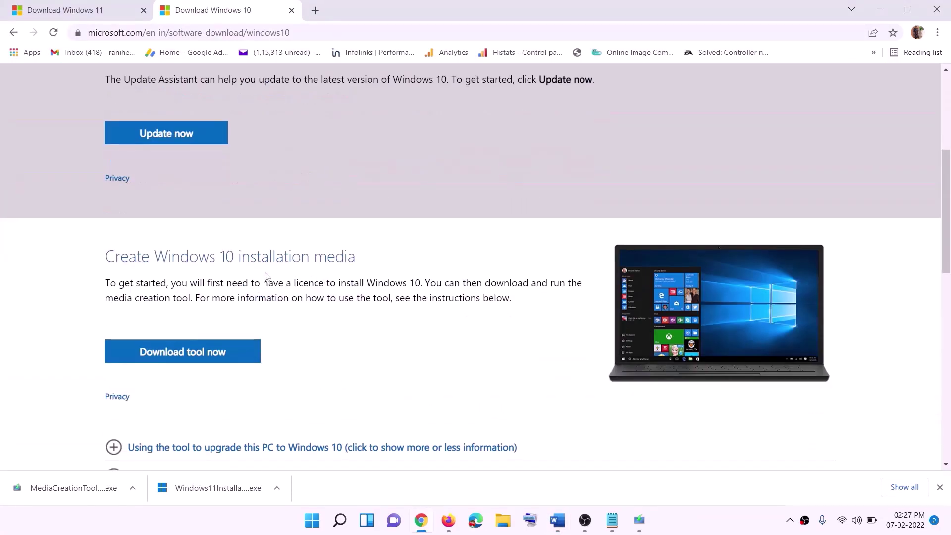
drag(110, 311, 212, 298)
scroll(211, 277, down, 2)
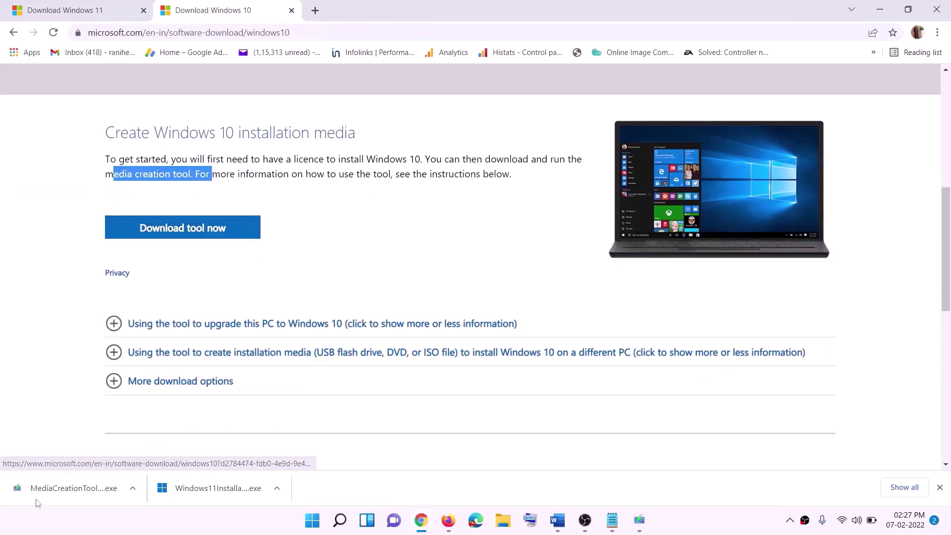
Bring up Windows 10 Setup and proceed with Upgrade this PC now to start downloading Windows 10
click(645, 524)
click(615, 411)
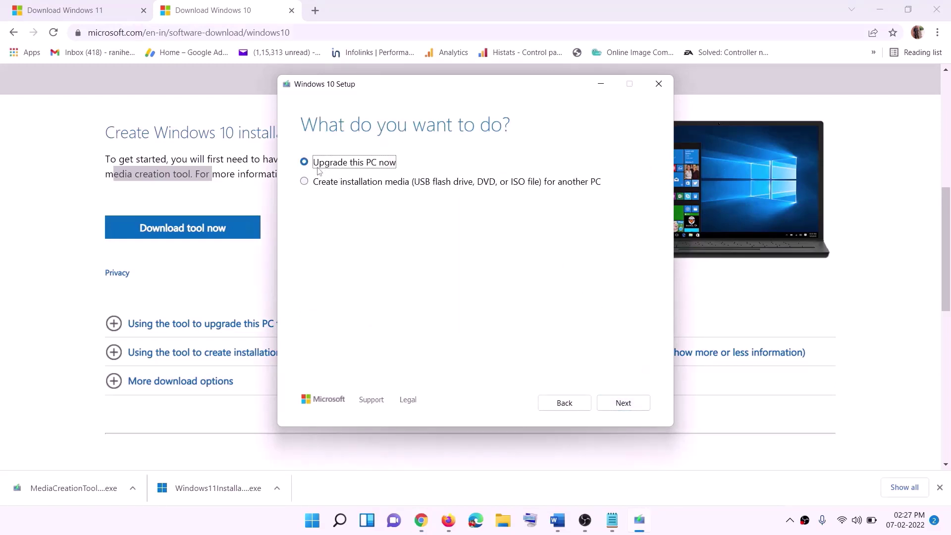
click(621, 404)
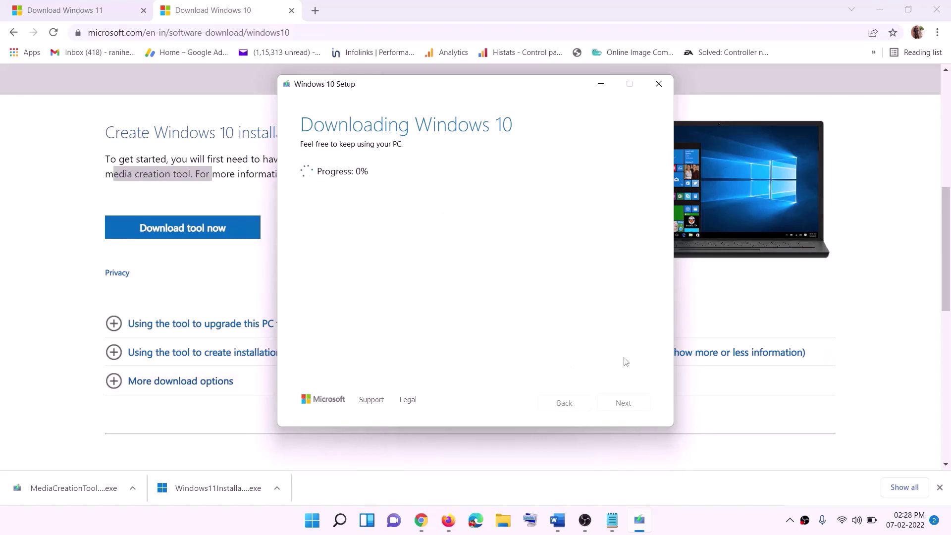
click(702, 530)
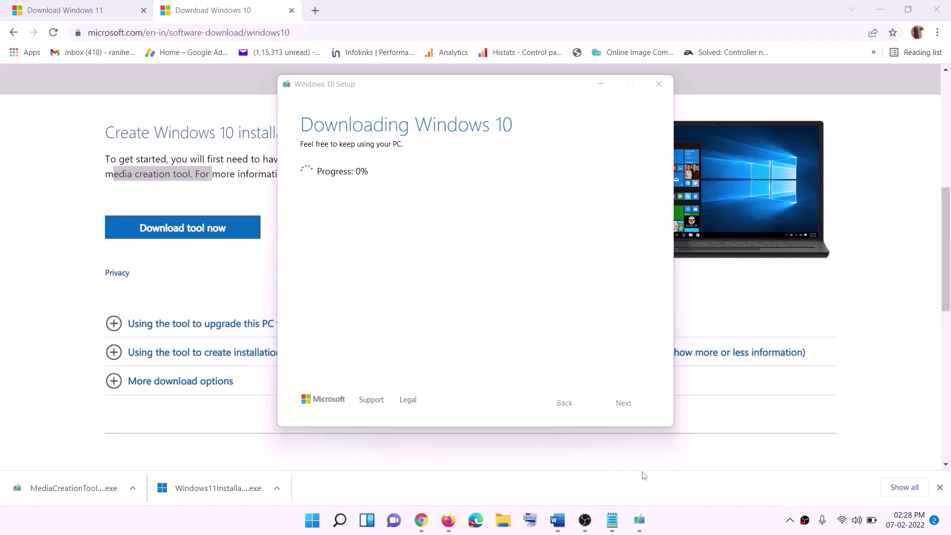
Switch to Word, maximize it and review the Ready to install picture showing what Windows 10 Setup keeps and installs
click(558, 520)
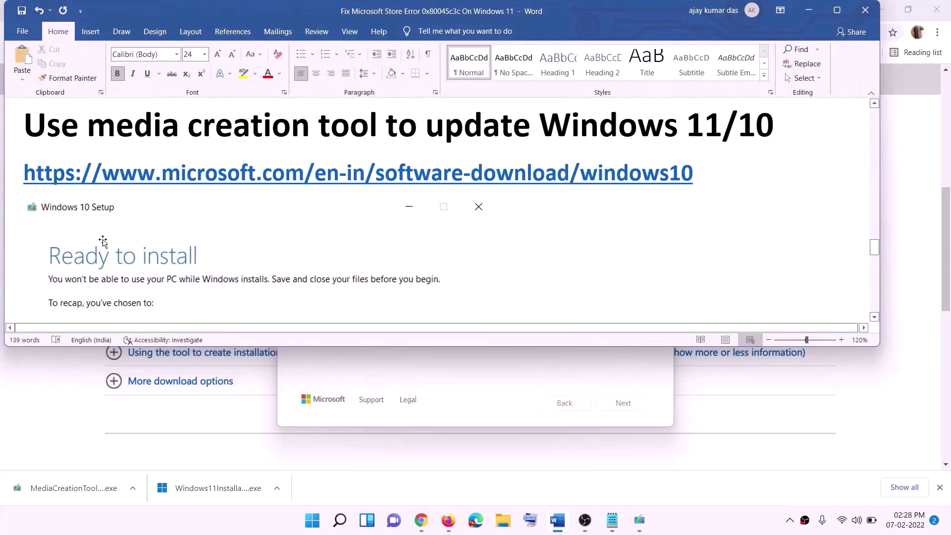
scroll(79, 237, down, 1)
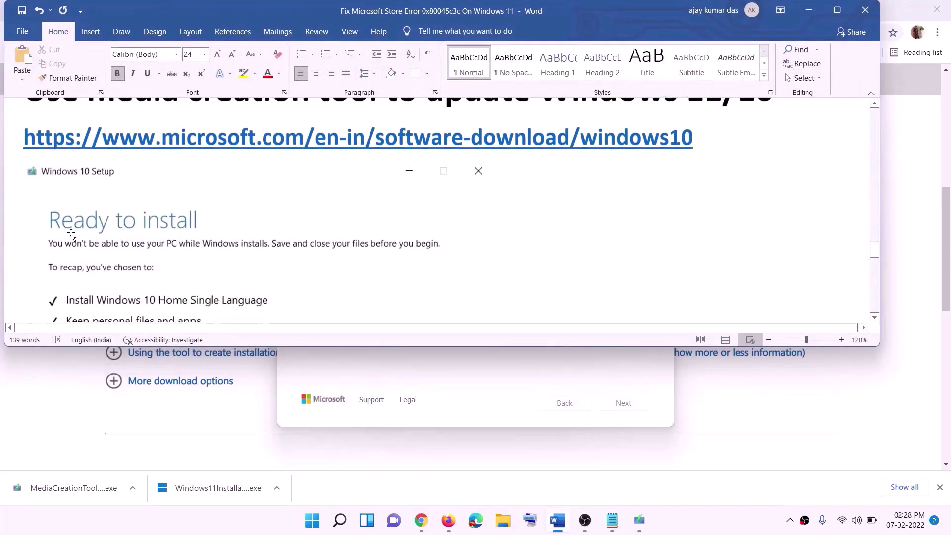
click(837, 10)
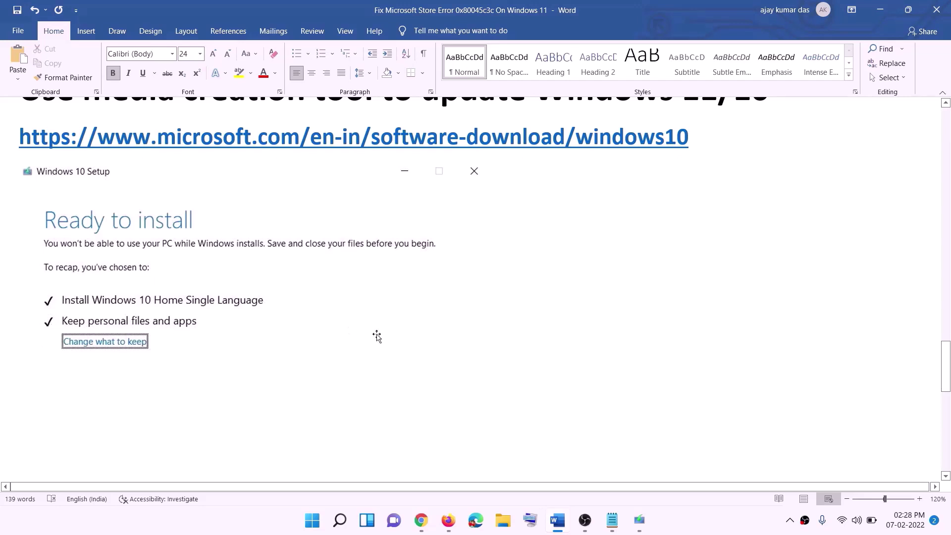
scroll(488, 344, down, 3)
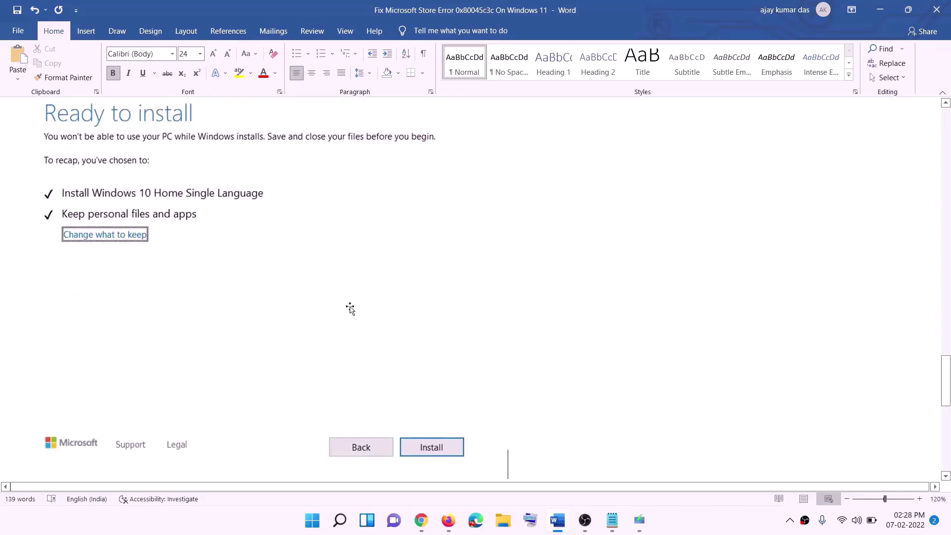
scroll(389, 306, up, 1)
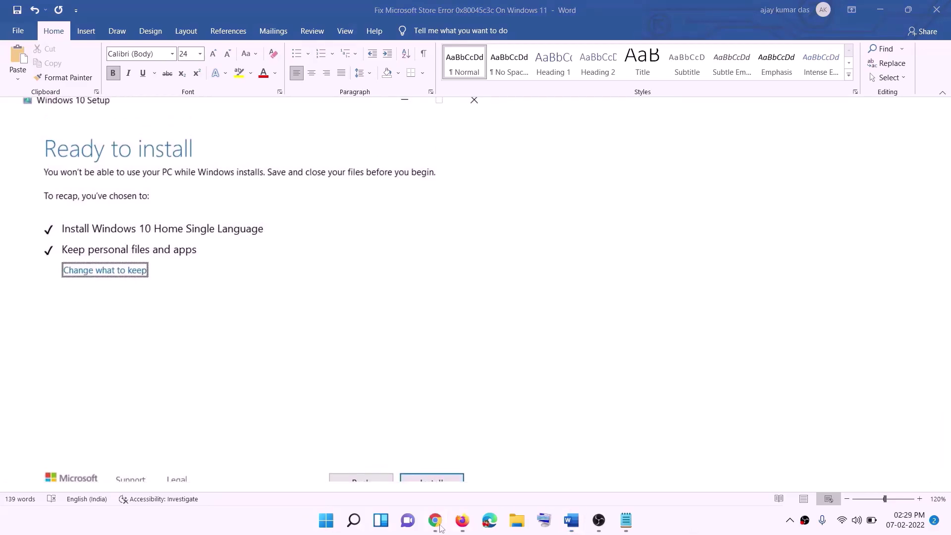
Switch to the Download Windows 11 page in Chrome and download the media creation tool from Create Windows 11 Installation Media
click(435, 520)
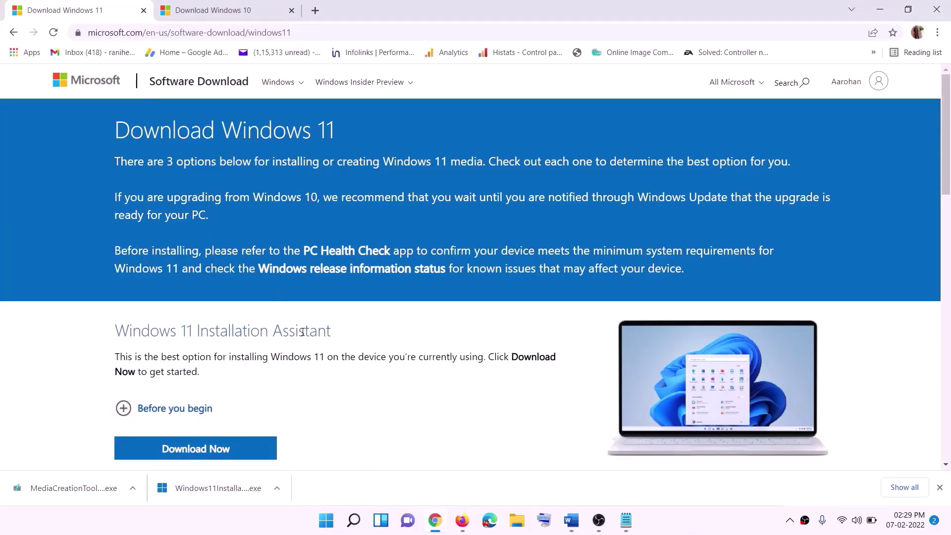
scroll(302, 332, down, 5)
click(191, 296)
drag(191, 296, 274, 294)
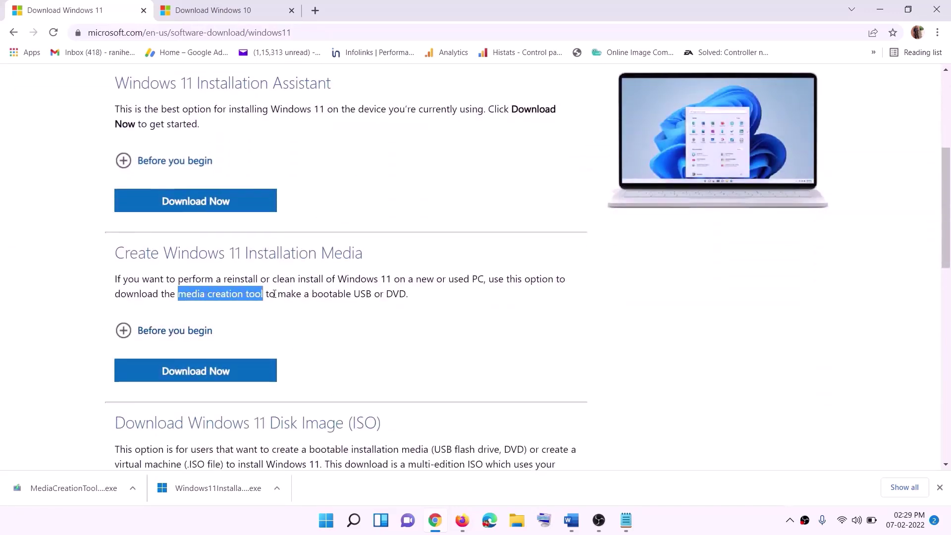
click(188, 378)
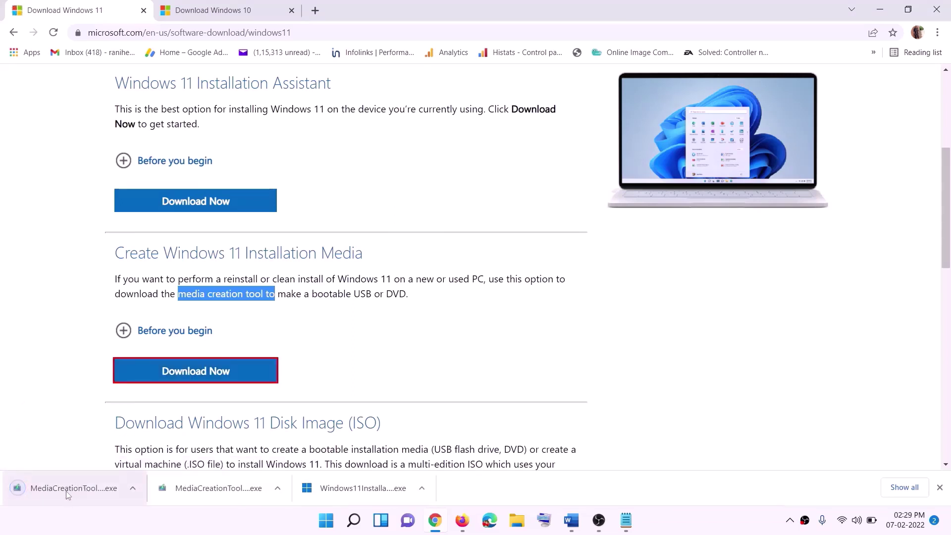
Run the downloaded Windows 11 MediaCreationTool with permission granted, accepting the license terms and the recommended language and edition
click(88, 486)
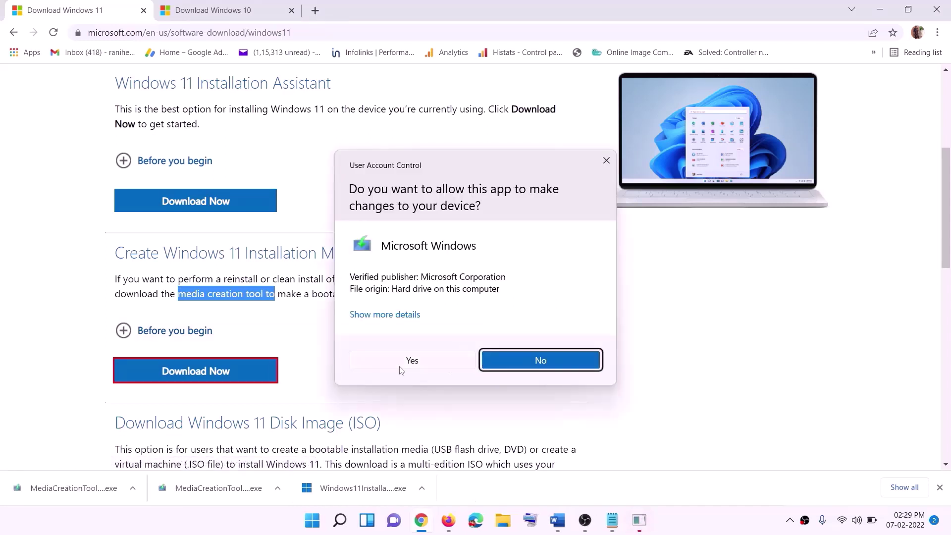
click(421, 365)
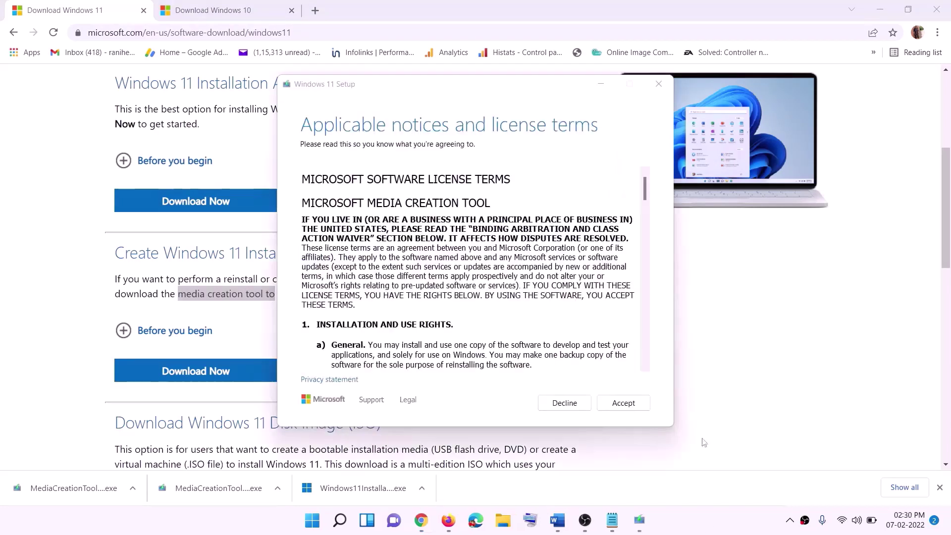
click(605, 409)
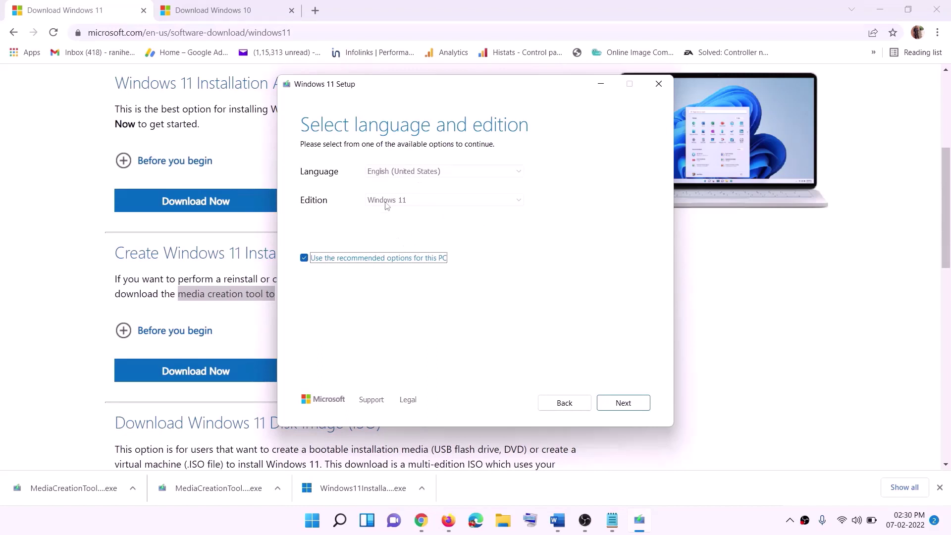
click(617, 402)
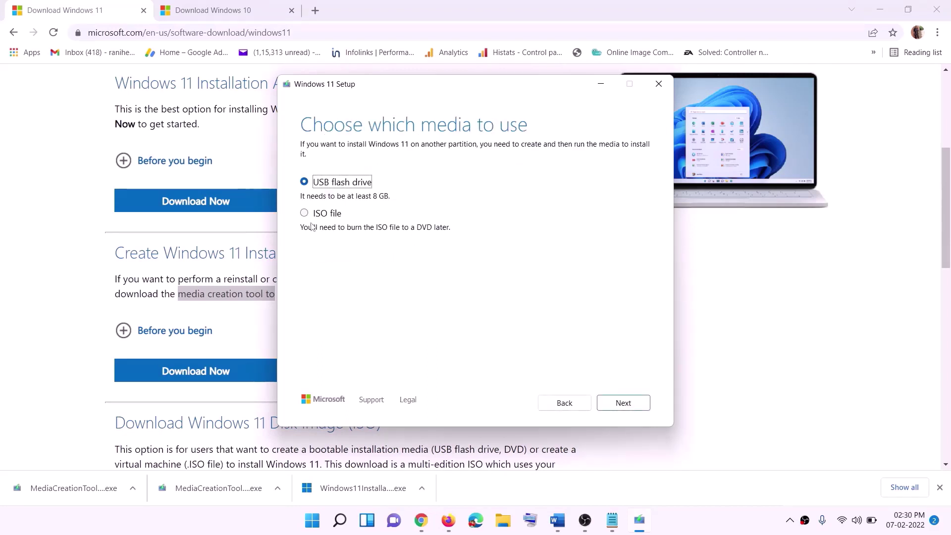
Choose ISO file as the Windows 11 media and save it as Windows on the Desktop
click(317, 213)
click(624, 403)
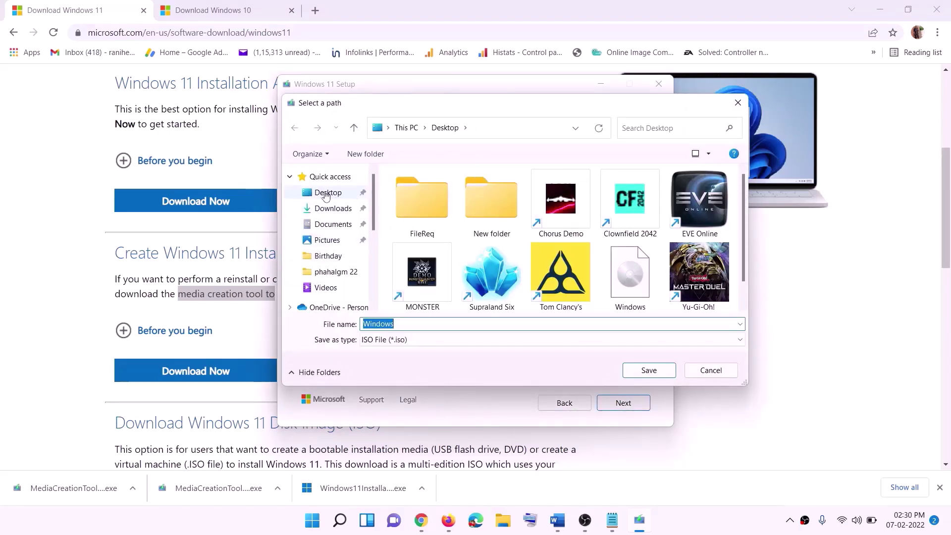
click(325, 194)
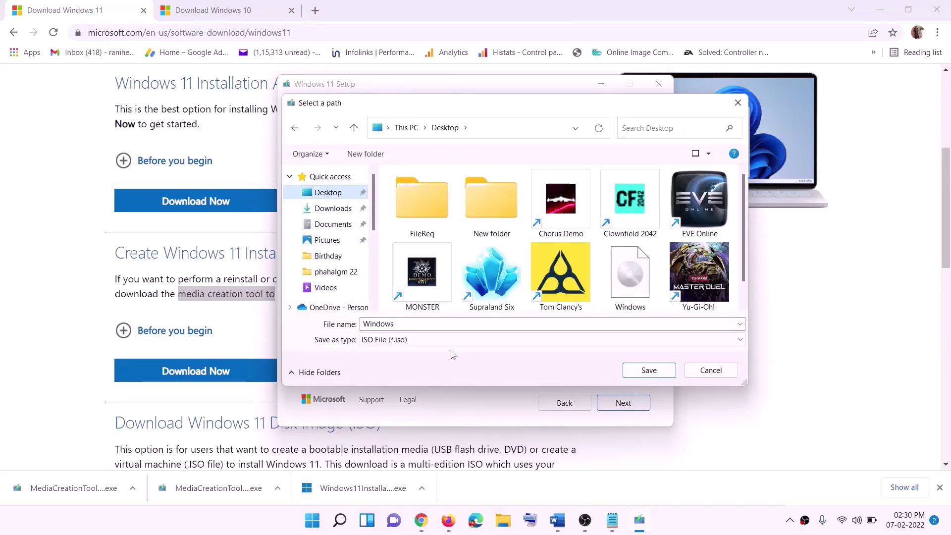
click(648, 371)
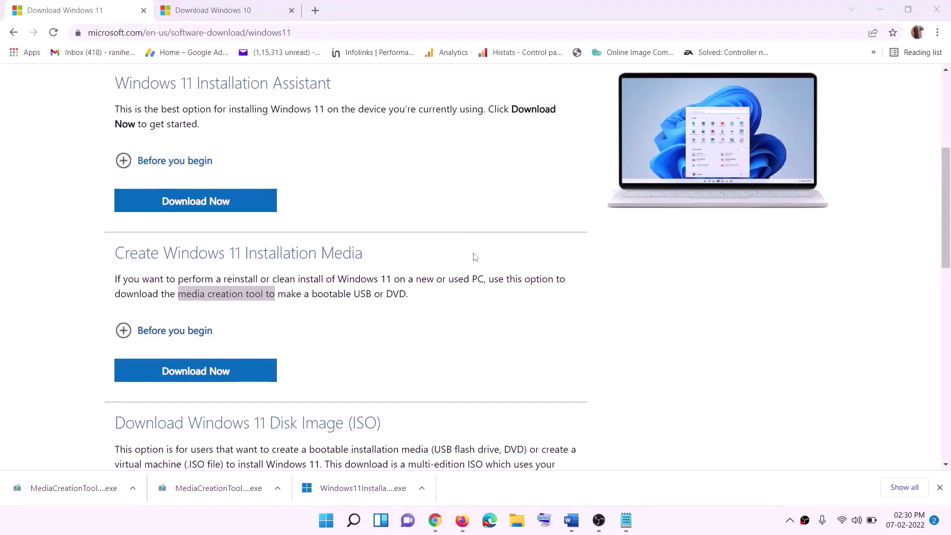
Show the desktop, move the Windows ISO file above the Firefox shortcut and open it
key(super+d)
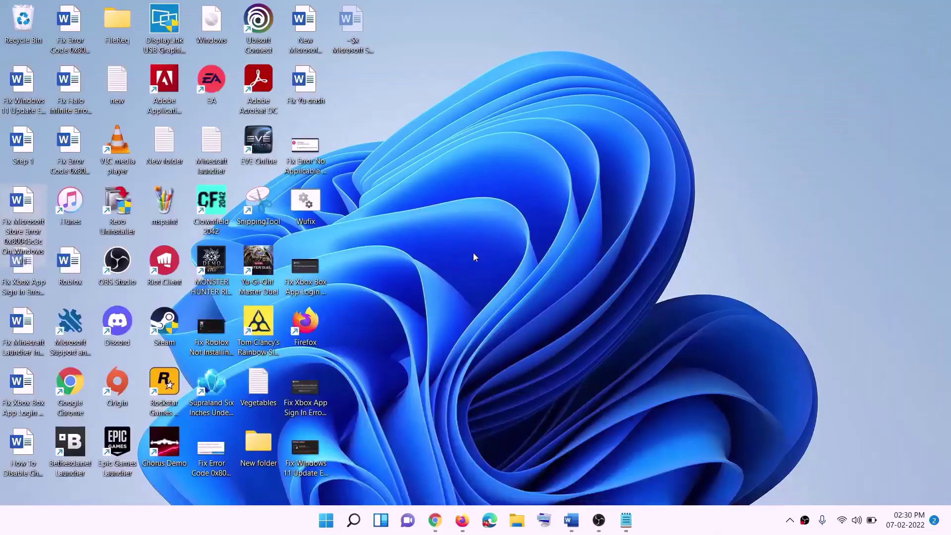
drag(225, 25, 308, 269)
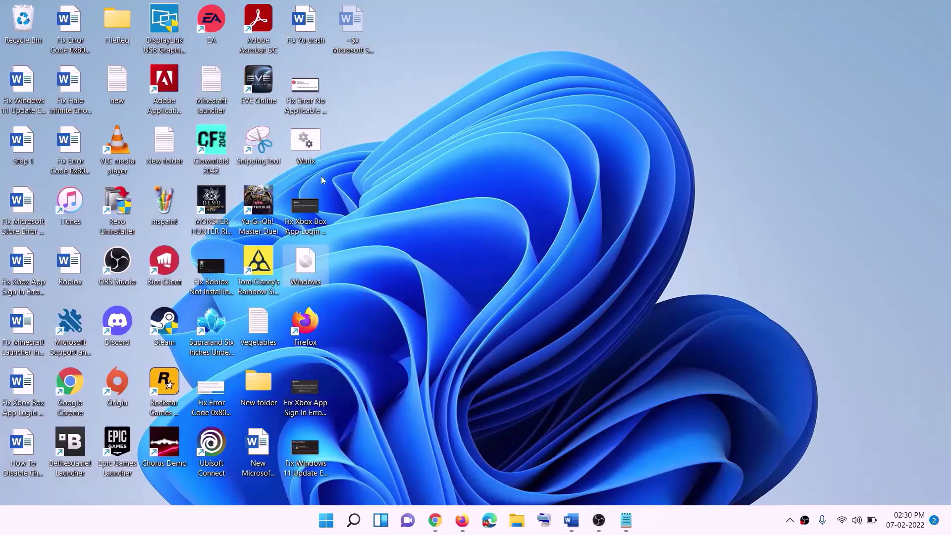
double_click(306, 263)
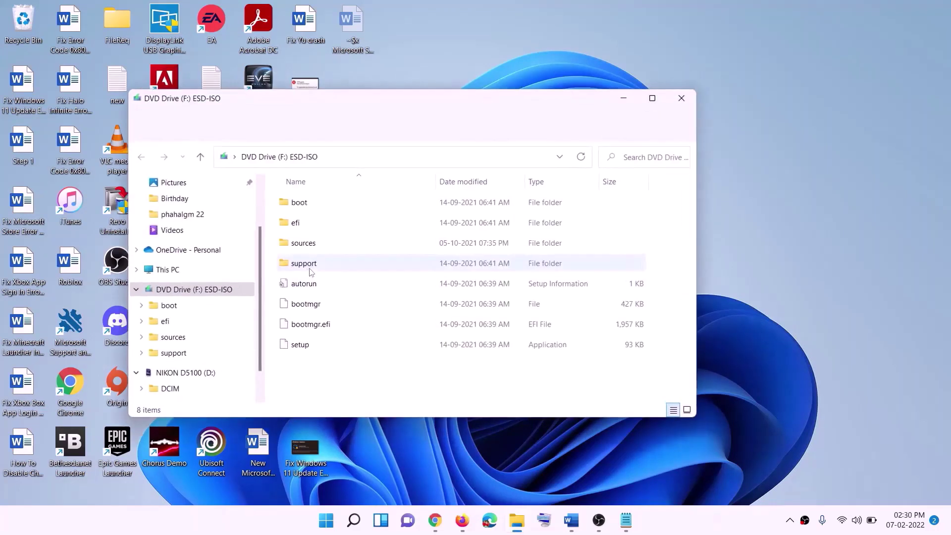
Run setup from the ESD-ISO DVD drive with permission granted and proceed past the Install Windows 11 introduction
click(302, 346)
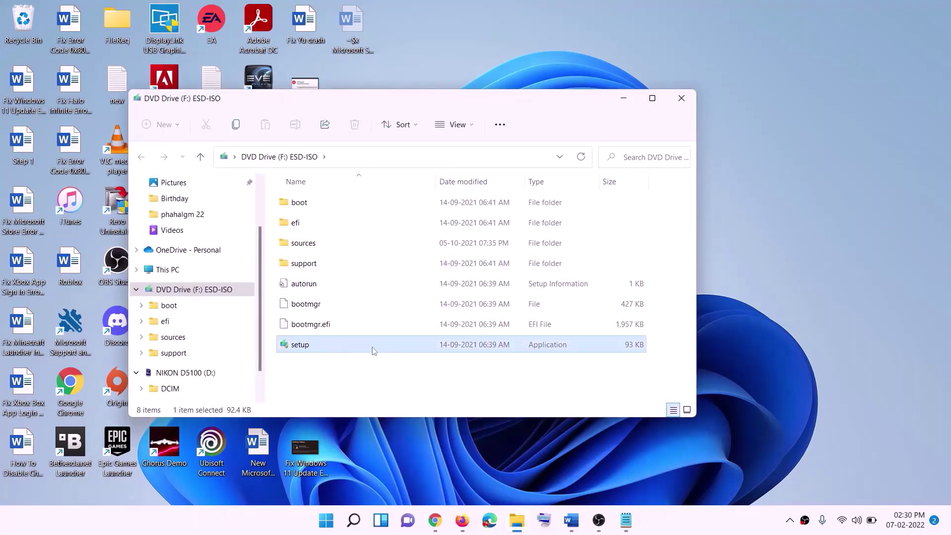
double_click(324, 343)
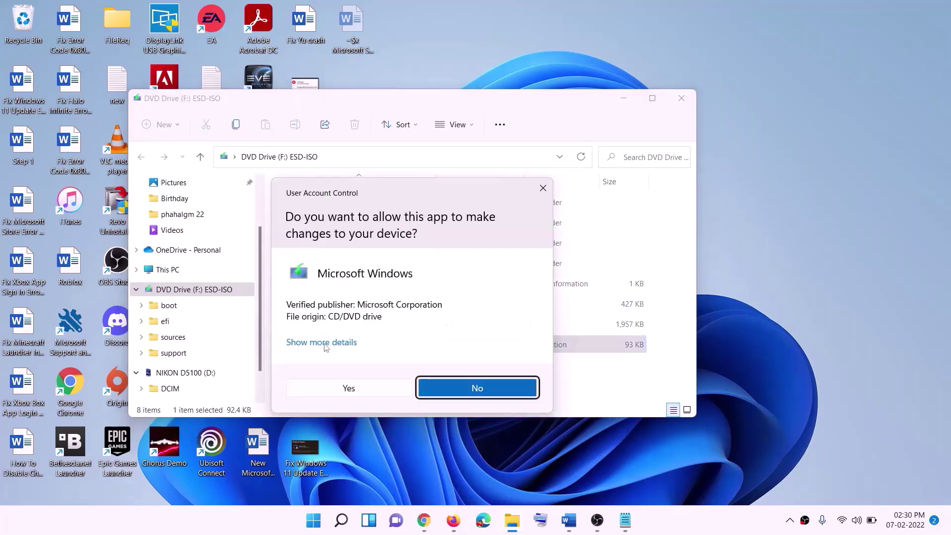
click(380, 388)
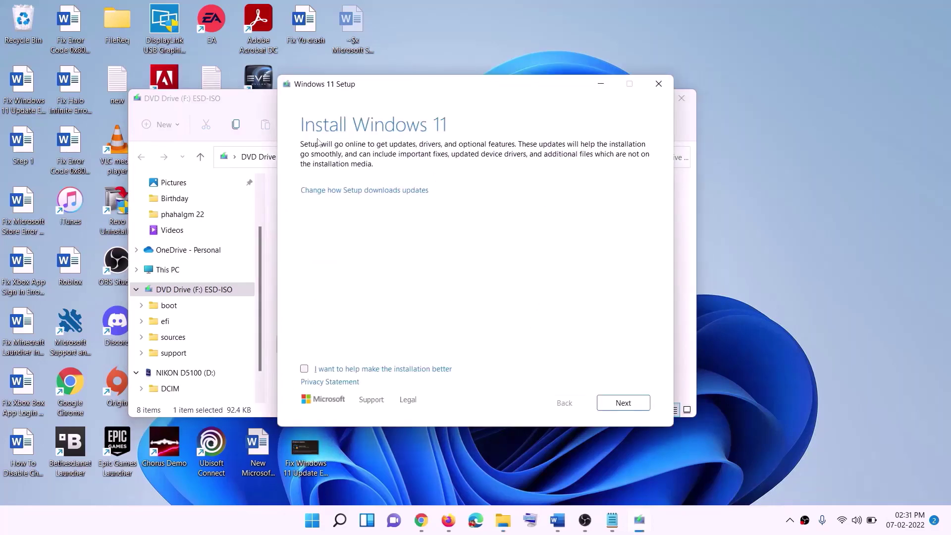
click(626, 402)
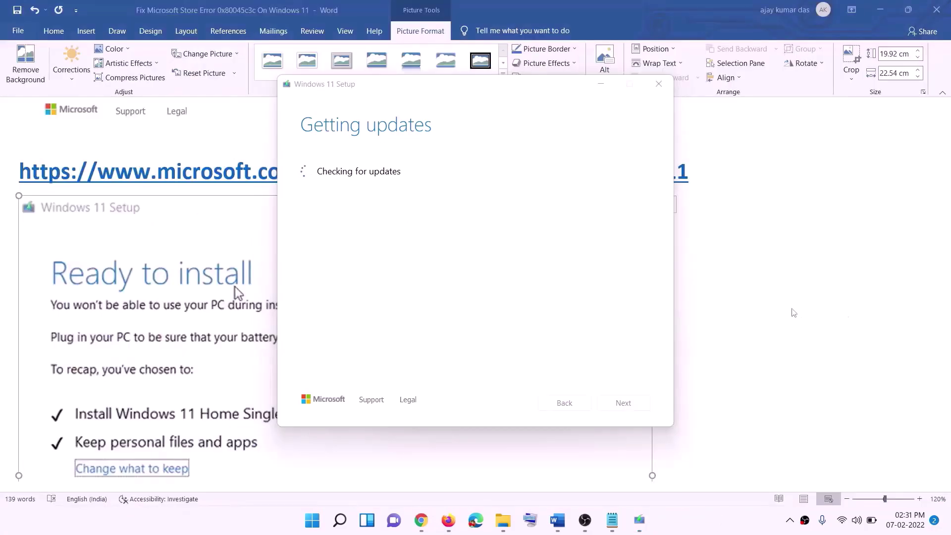
Review the Ready to install picture in the Word guide, including what is kept and how to start installation
scroll(232, 228, down, 3)
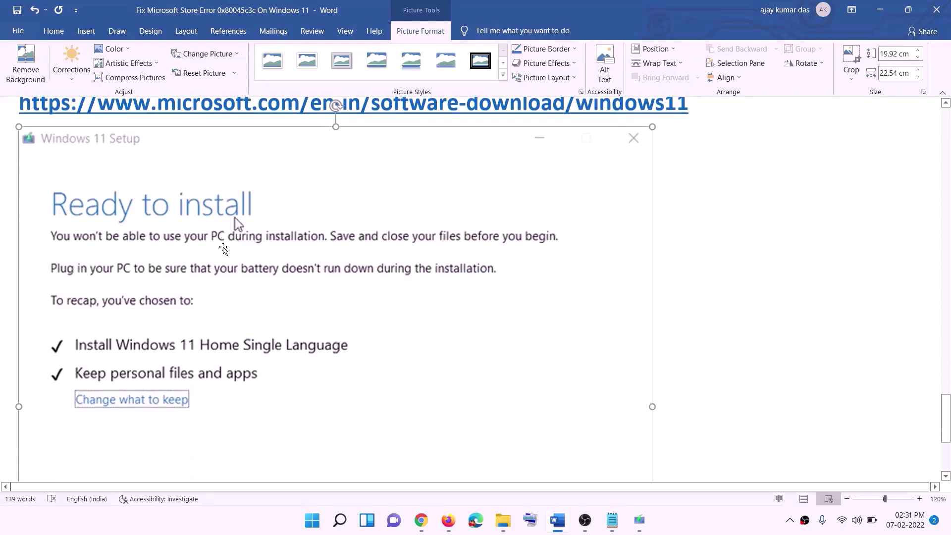
scroll(105, 182, down, 1)
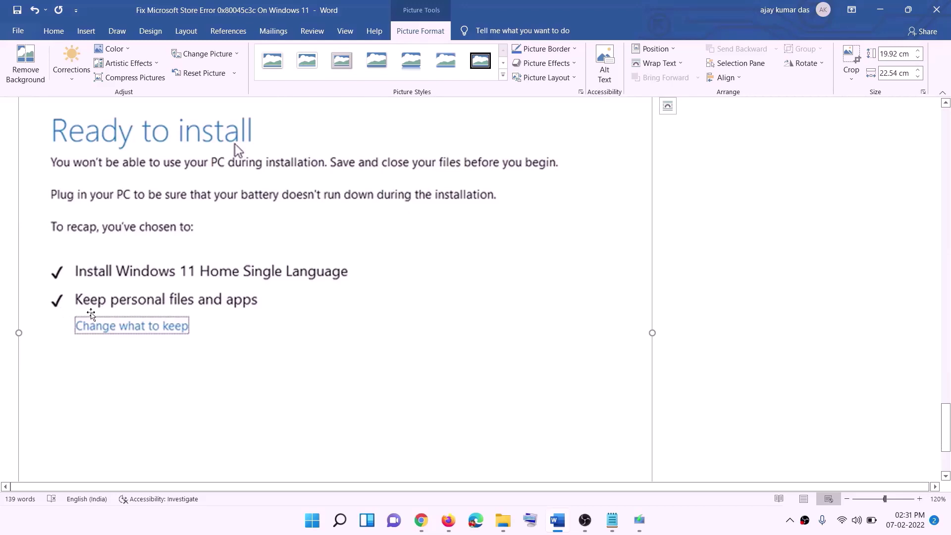
scroll(352, 310, down, 3)
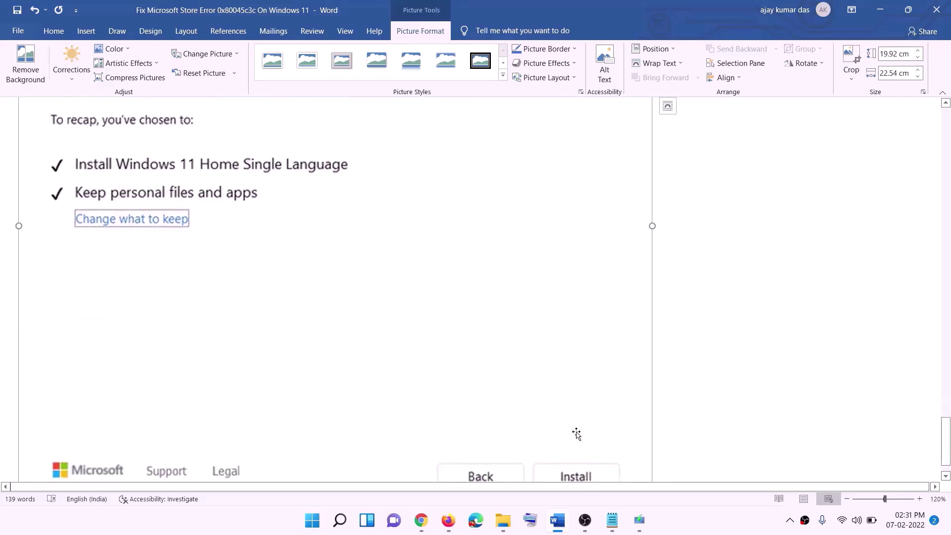
scroll(505, 372, up, 6)
scroll(505, 370, up, 1)
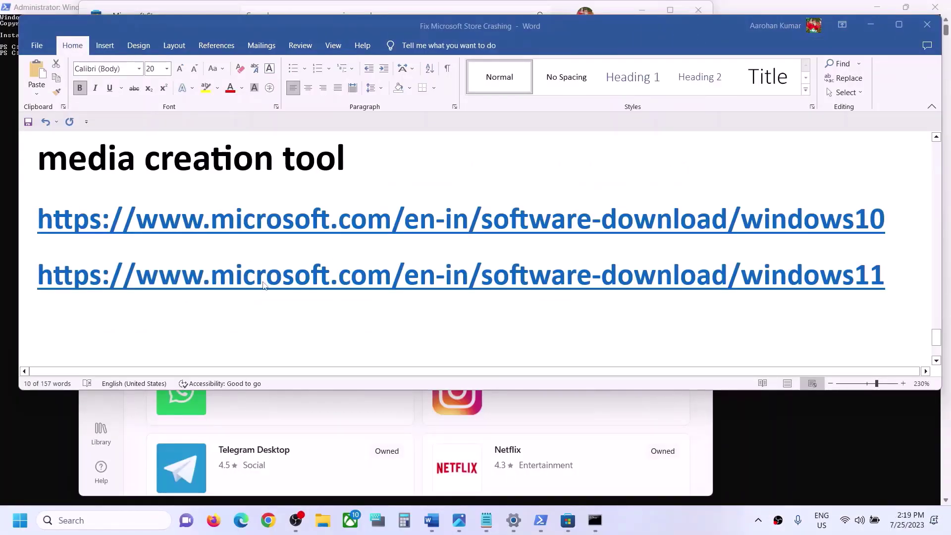
Read Step 11 of the Fix Microsoft Store Crashing document, highlighting the Windows reset instruction and the backup advice
scroll(265, 287, down, 3)
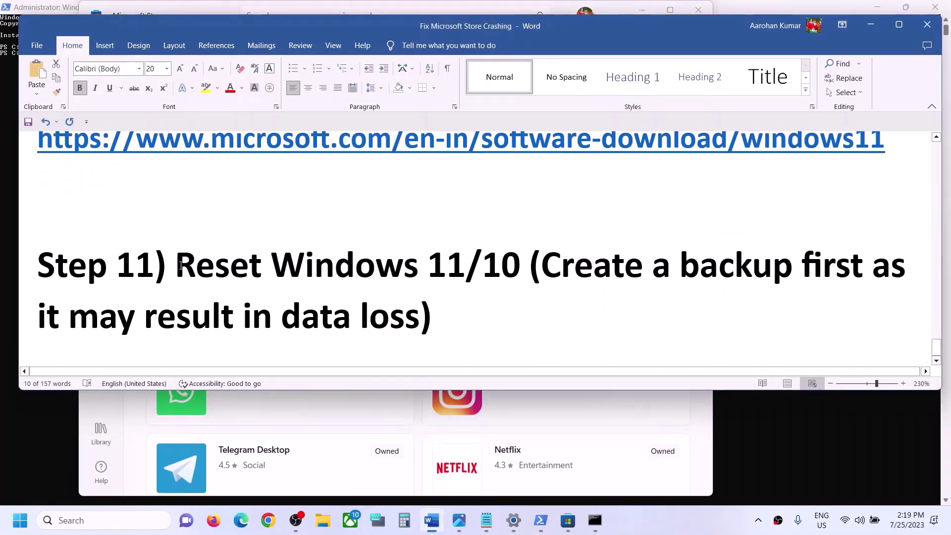
drag(179, 267, 506, 269)
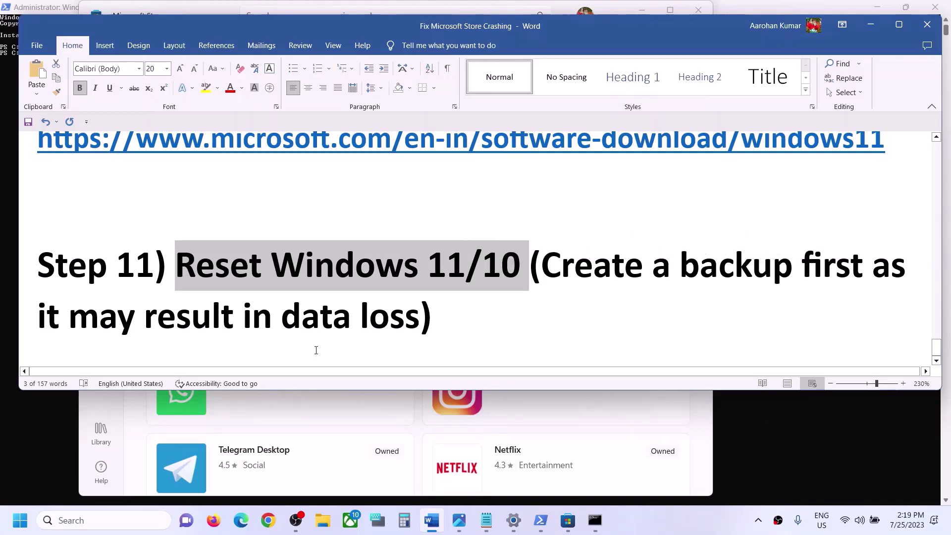
click(333, 271)
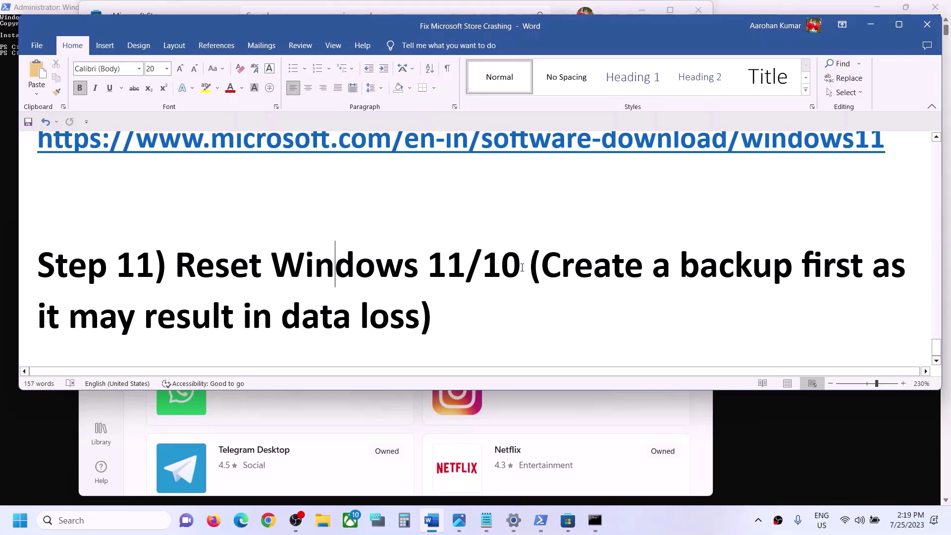
drag(179, 267, 414, 313)
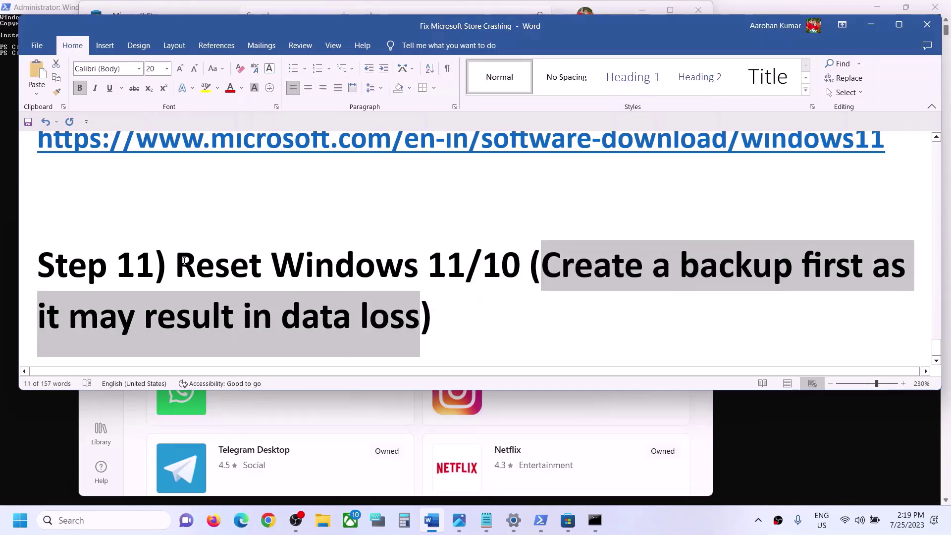
drag(176, 266, 464, 268)
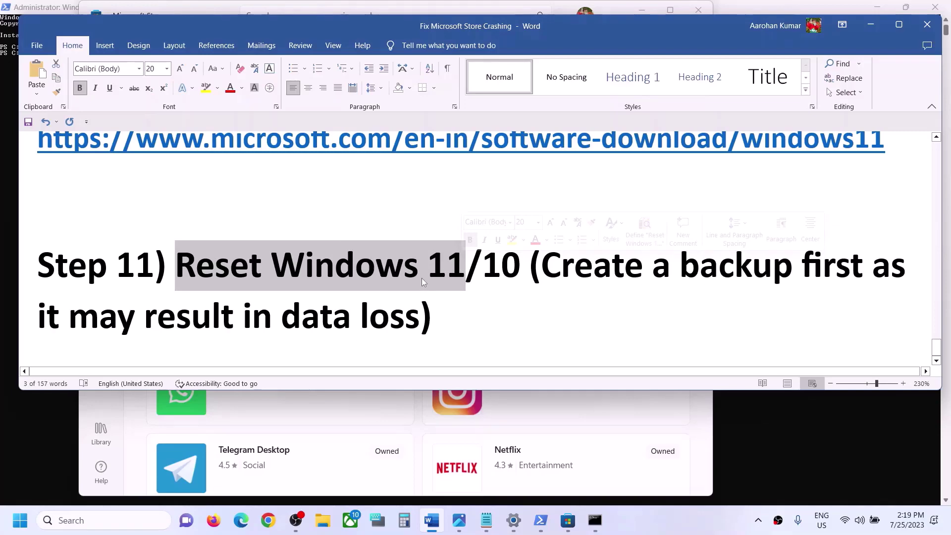
Switch to Settings and start Reset this PC from Recovery under Windows Update's advanced options, choosing Keep my files
key(alt+Tab)
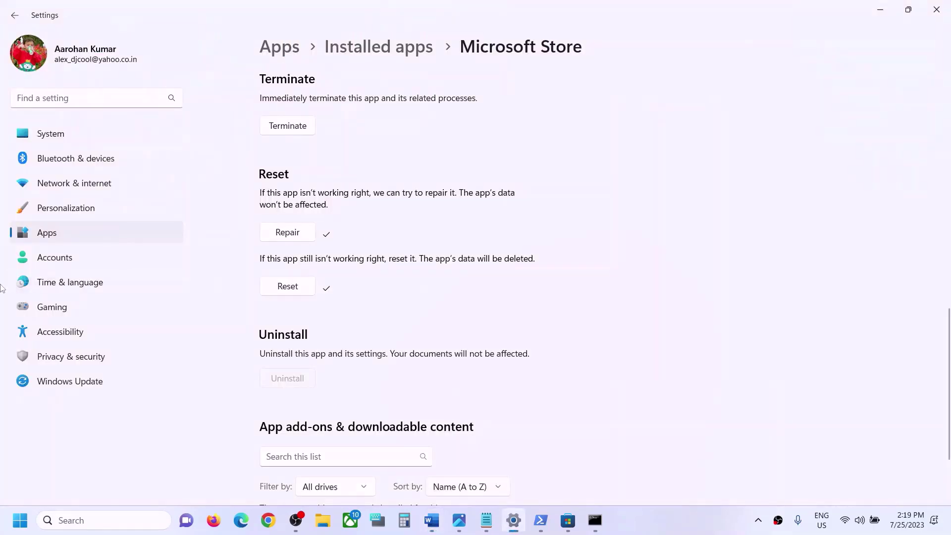
click(74, 389)
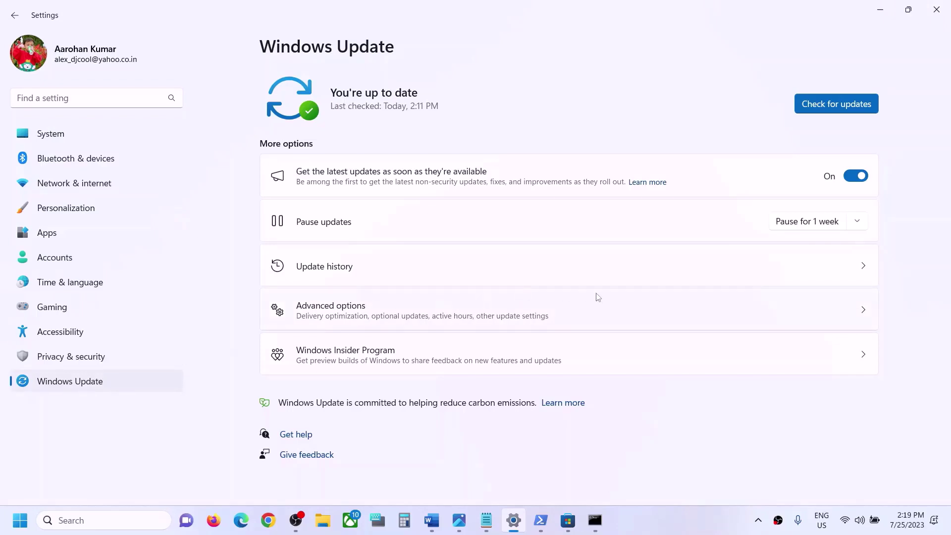
click(362, 314)
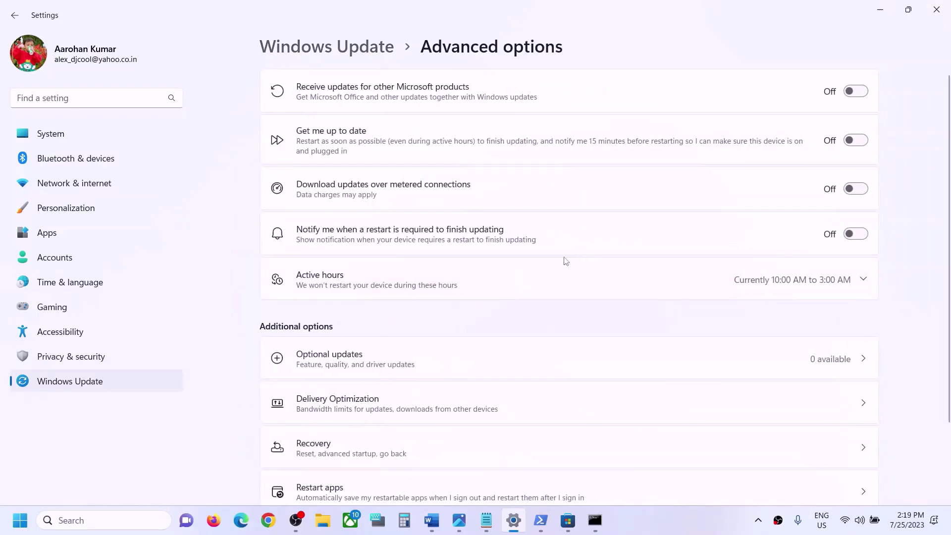
scroll(457, 306, down, 2)
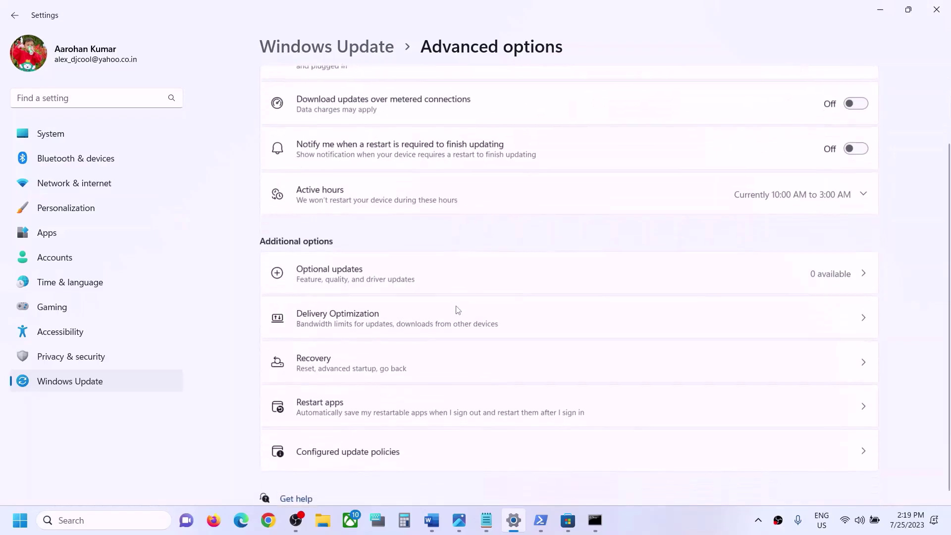
click(351, 358)
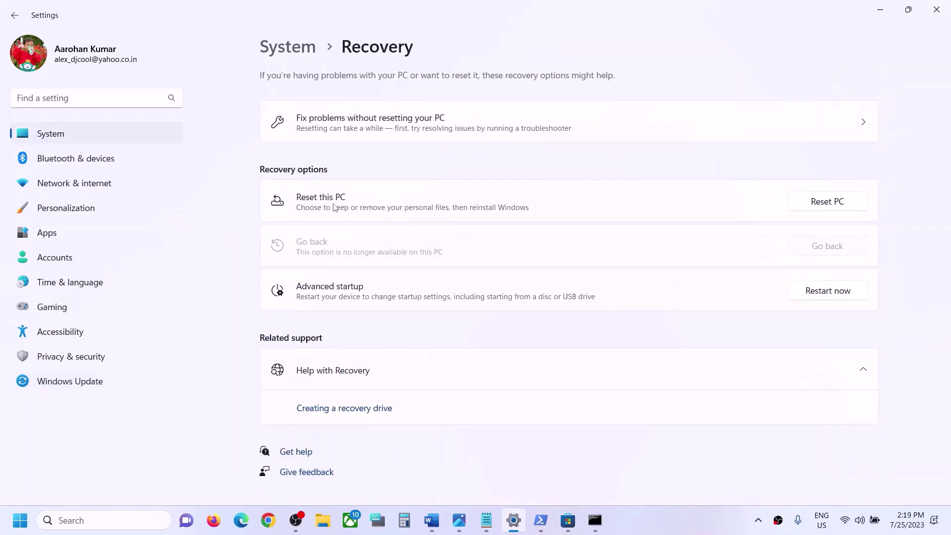
click(833, 202)
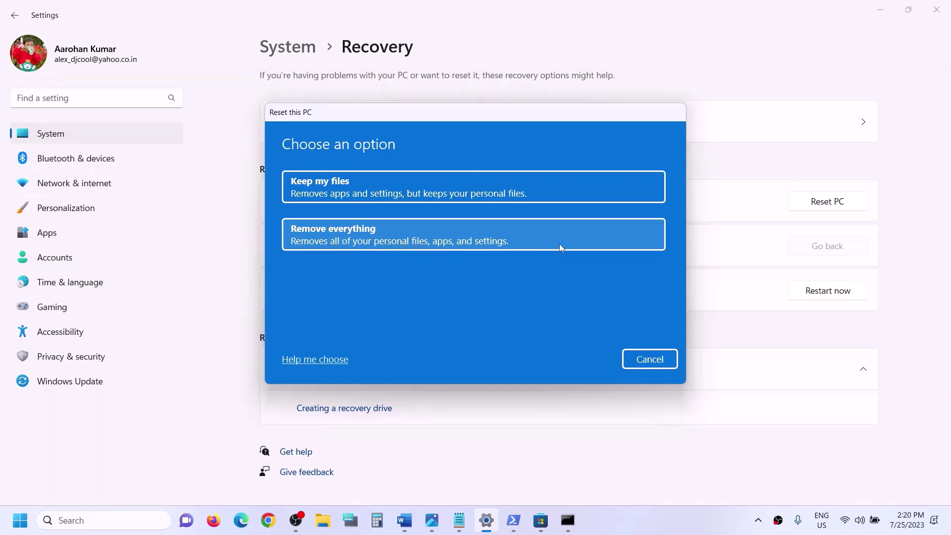
click(361, 185)
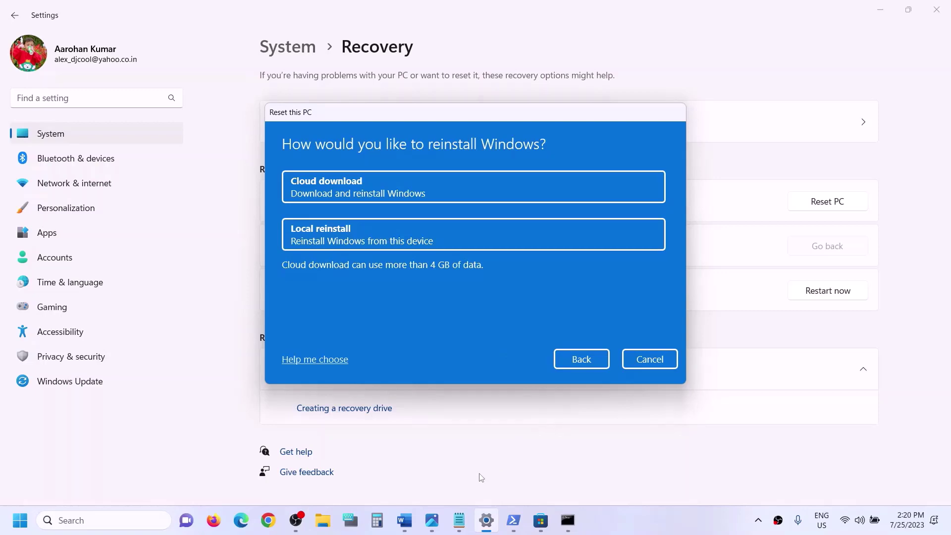
Switch to Microsoft Store, maximize its window and check its home page
mouse_move(513, 520)
mouse_move(554, 494)
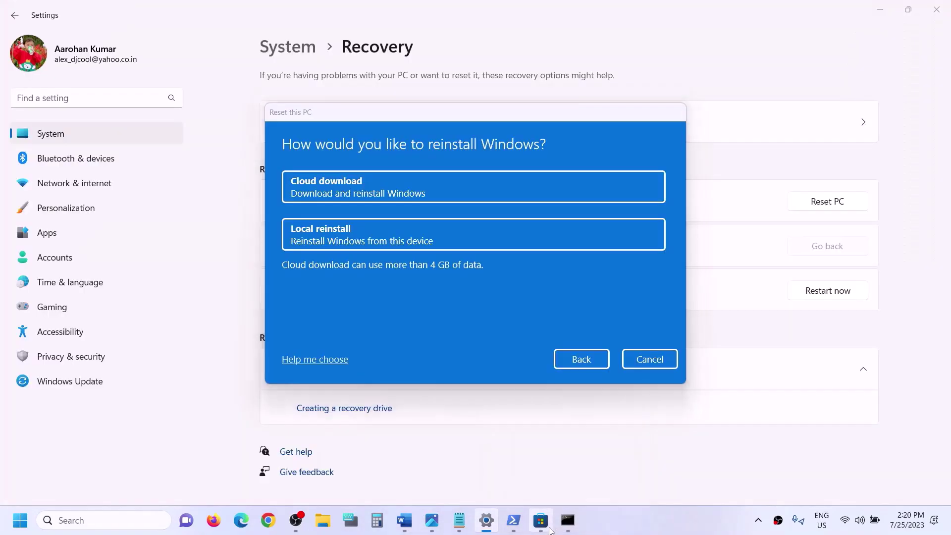
click(541, 519)
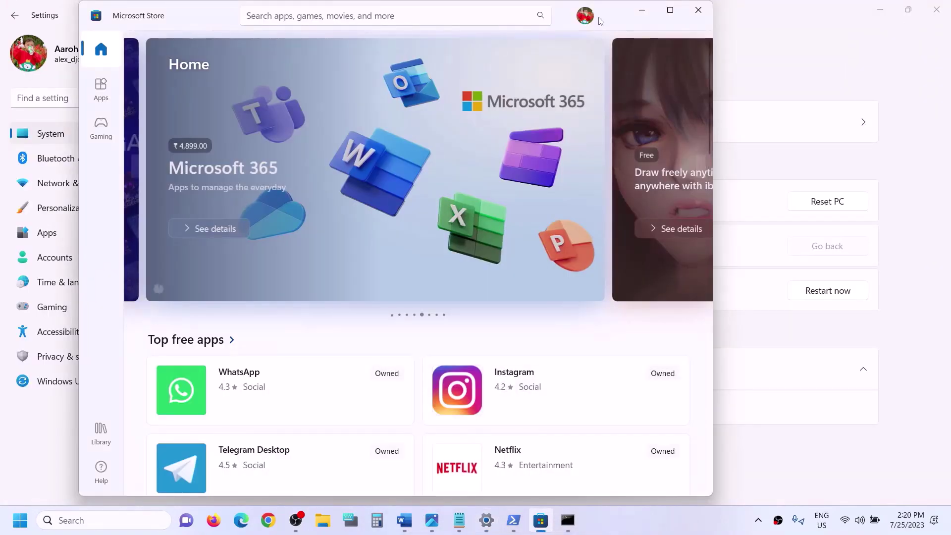
click(670, 10)
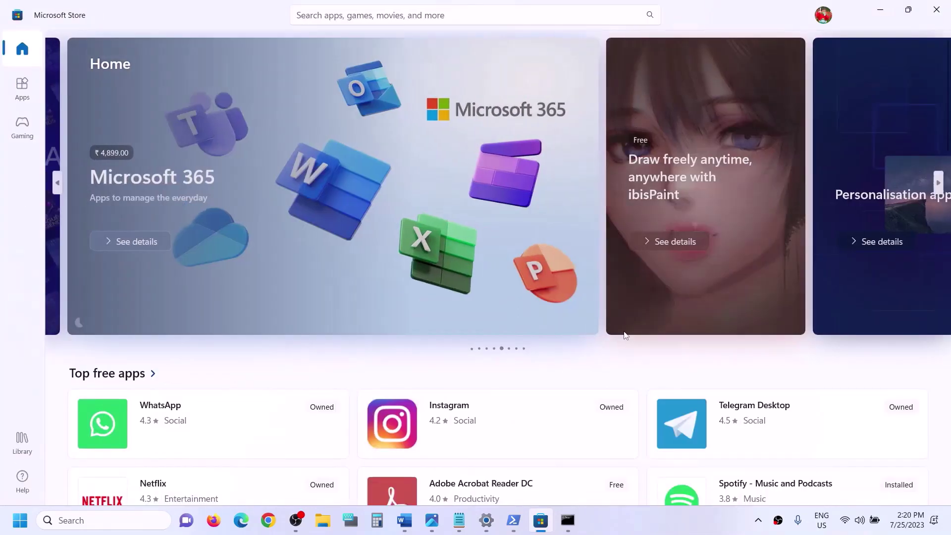
scroll(626, 336, up, 2)
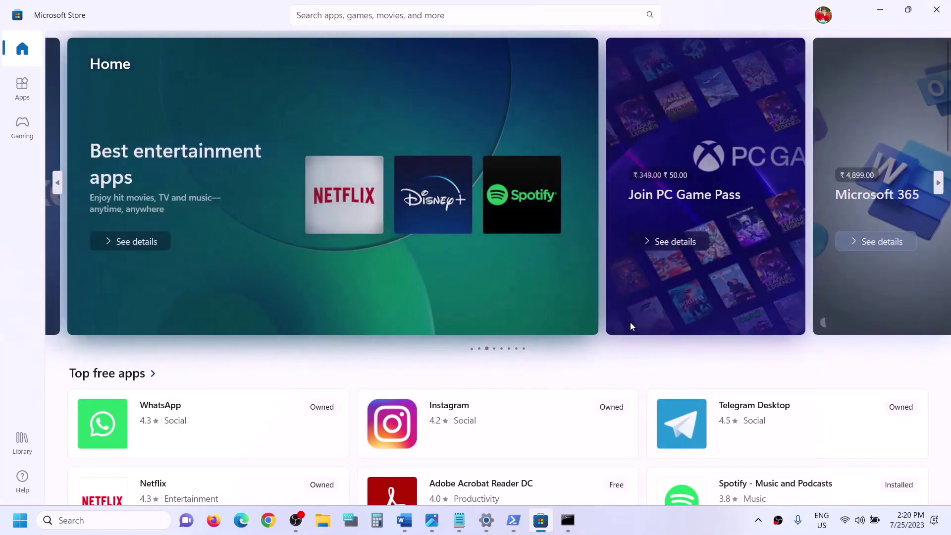
click(671, 528)
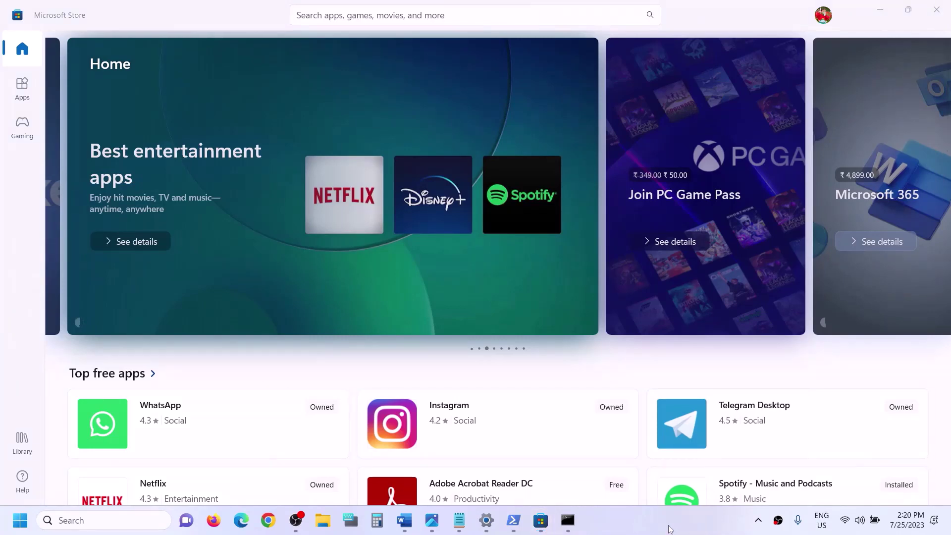